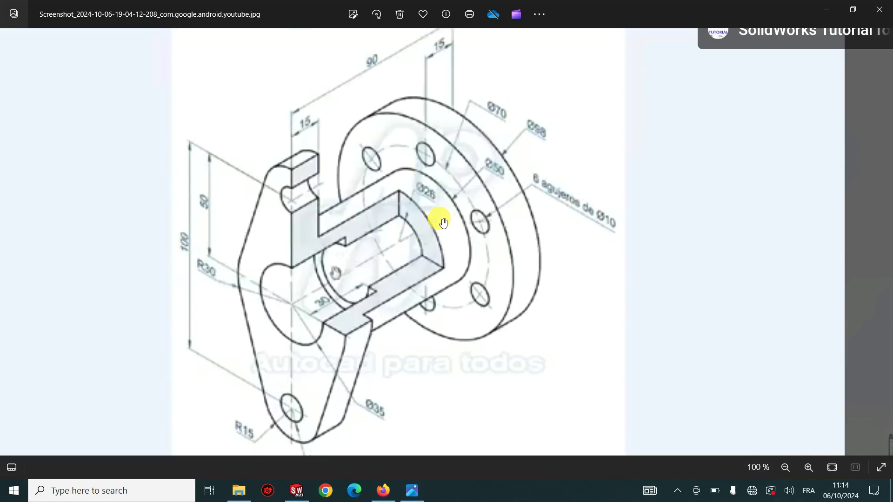
Step: Minimize the flanged hub reference drawing in Photos to reveal SolidWorks
{"action": "left_click", "coordinate": [829, 12]}
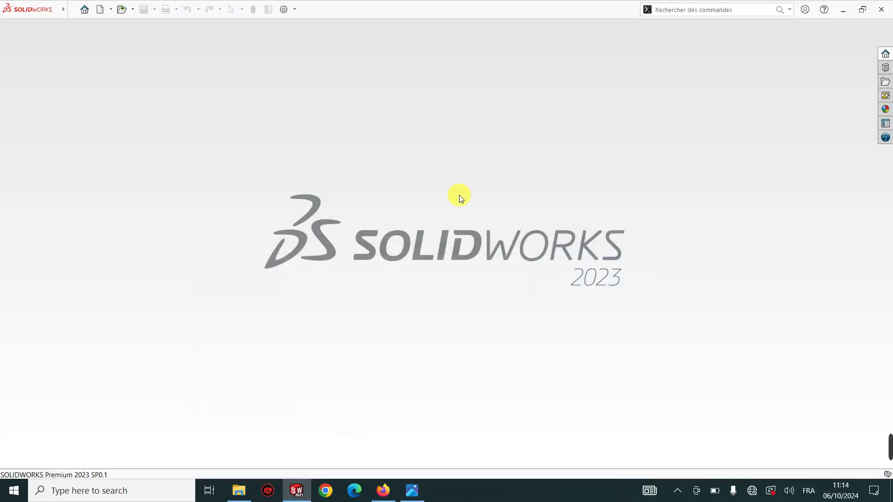
Step: Create a new blank Pièce (part) document from the Nouveau document dialog
{"action": "left_click", "coordinate": [108, 10]}
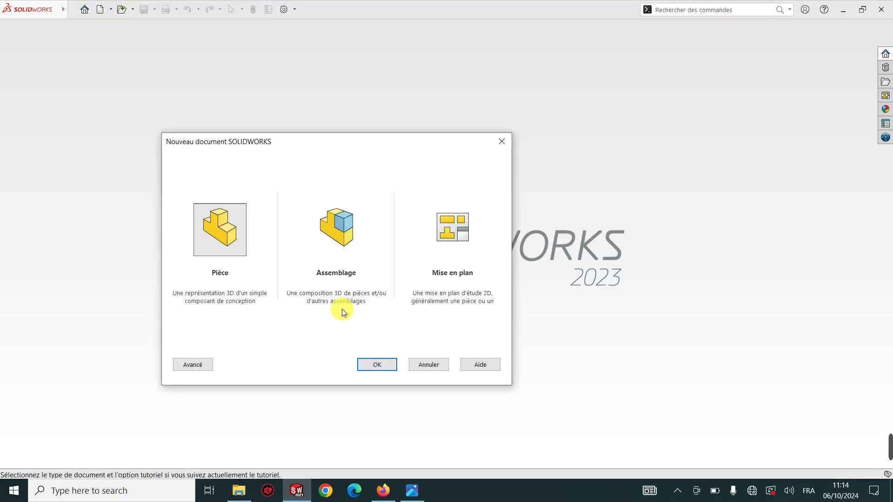
{"action": "left_click", "coordinate": [373, 363]}
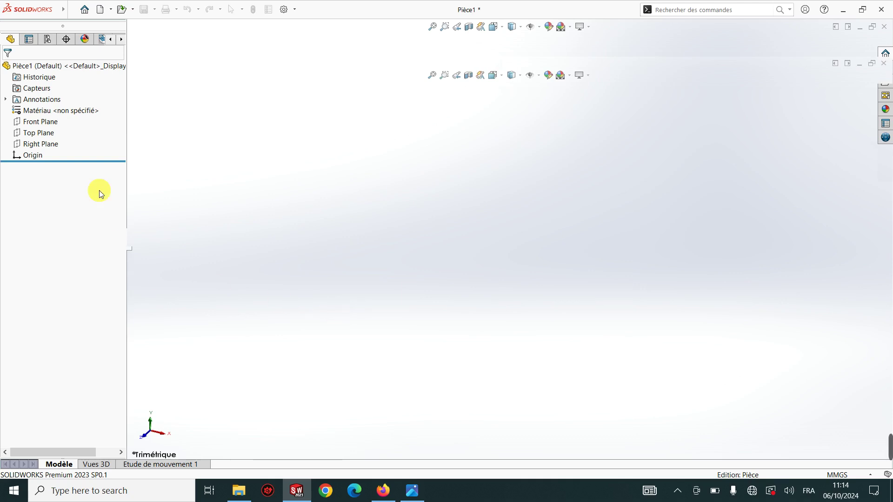
{"action": "left_click", "coordinate": [49, 124]}
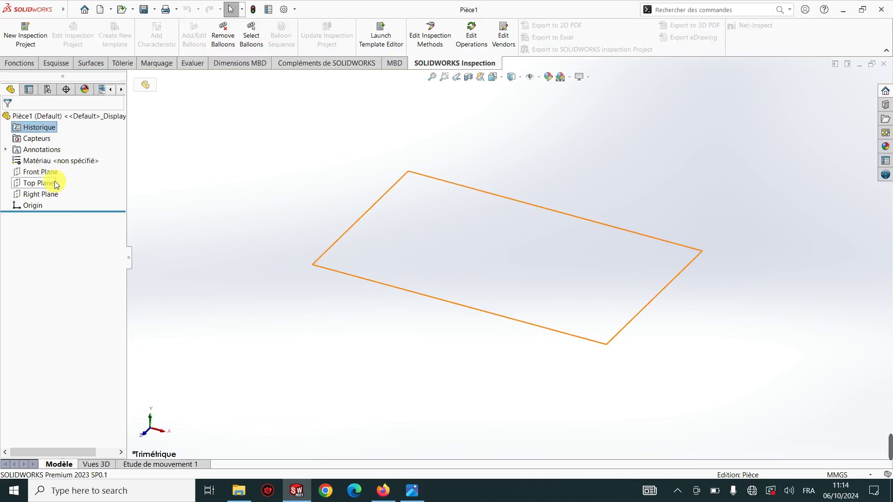
Step: Start a sketch on the Front Plane, viewed face-on, with a circle centred at the origin
{"action": "left_click", "coordinate": [44, 172]}
{"action": "left_click", "coordinate": [94, 160]}
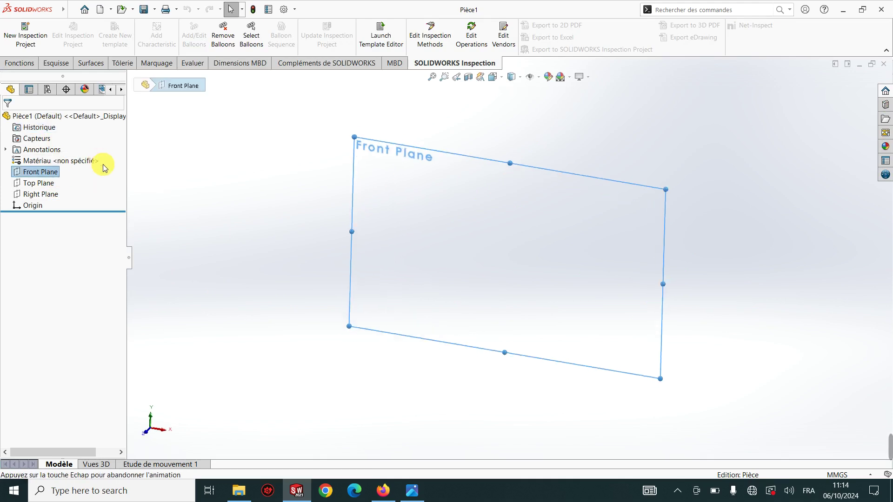
{"action": "left_click", "coordinate": [57, 63]}
{"action": "left_click", "coordinate": [17, 30]}
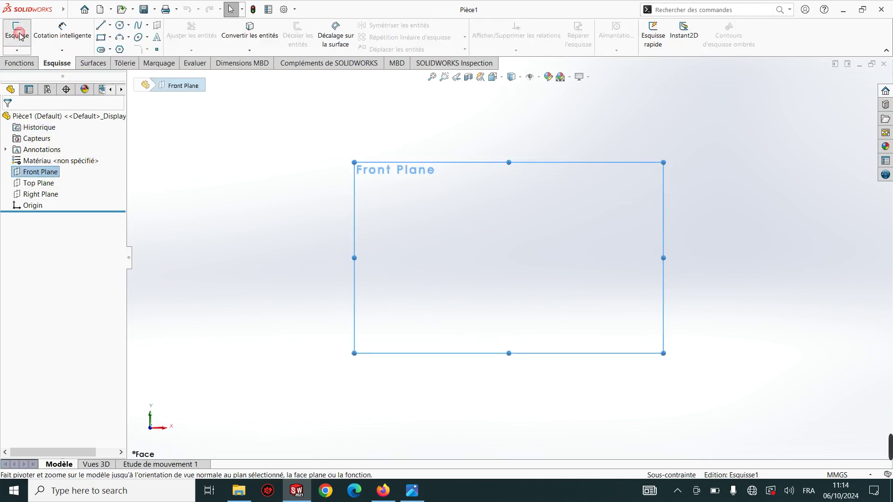
{"action": "left_click", "coordinate": [129, 25]}
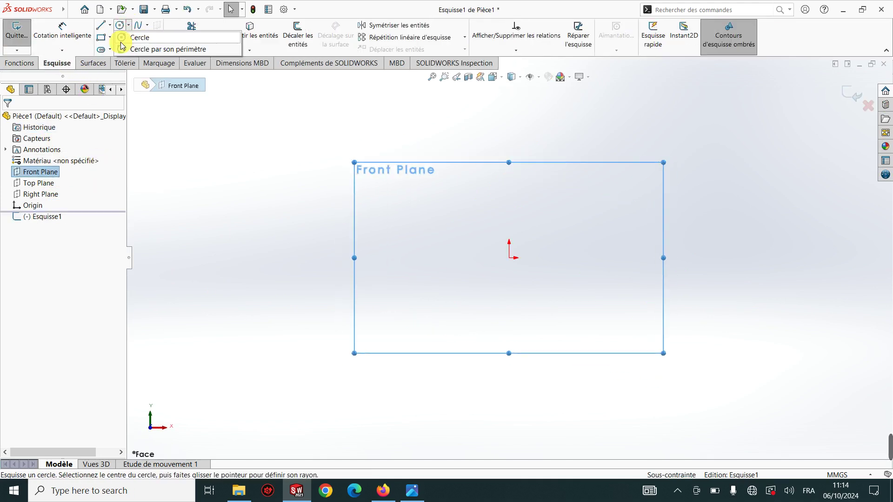
{"action": "left_click", "coordinate": [509, 258]}
{"action": "left_click", "coordinate": [509, 165]}
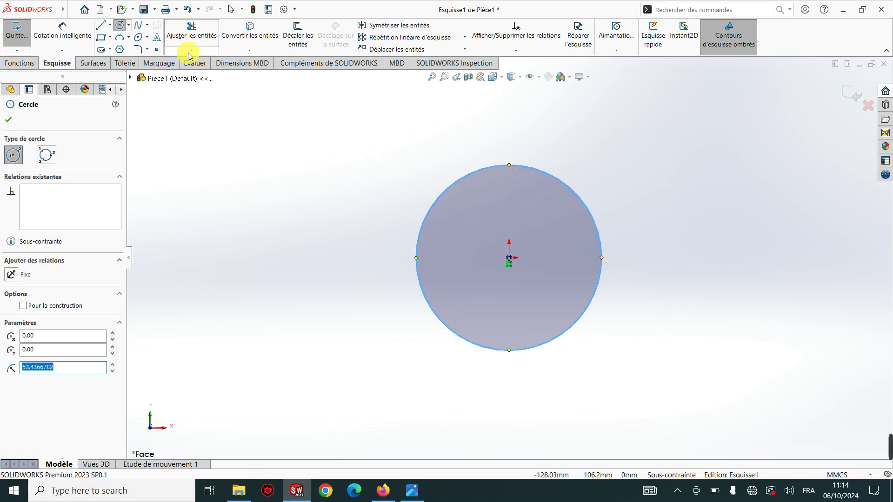
Step: Dimension the circle's diameter to 90 mm after checking the reference drawing
{"action": "left_click", "coordinate": [73, 38]}
{"action": "left_click", "coordinate": [590, 207]}
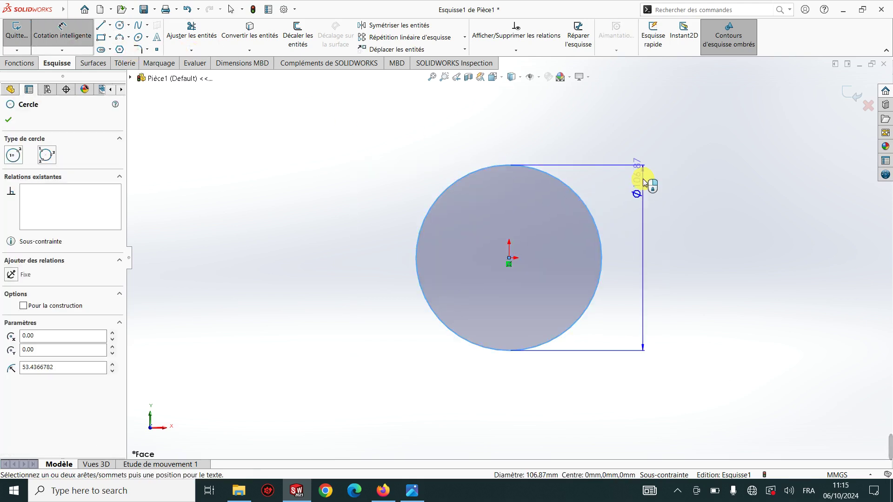
{"action": "left_click", "coordinate": [642, 184]}
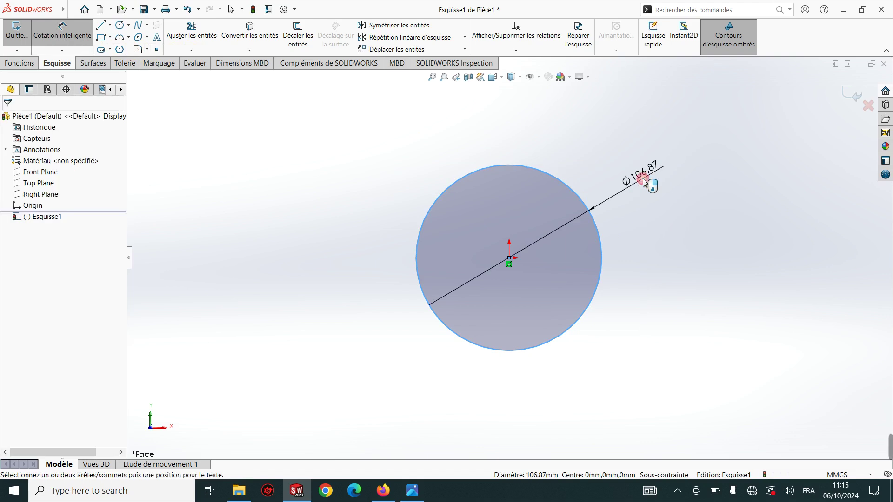
{"action": "left_click", "coordinate": [416, 494]}
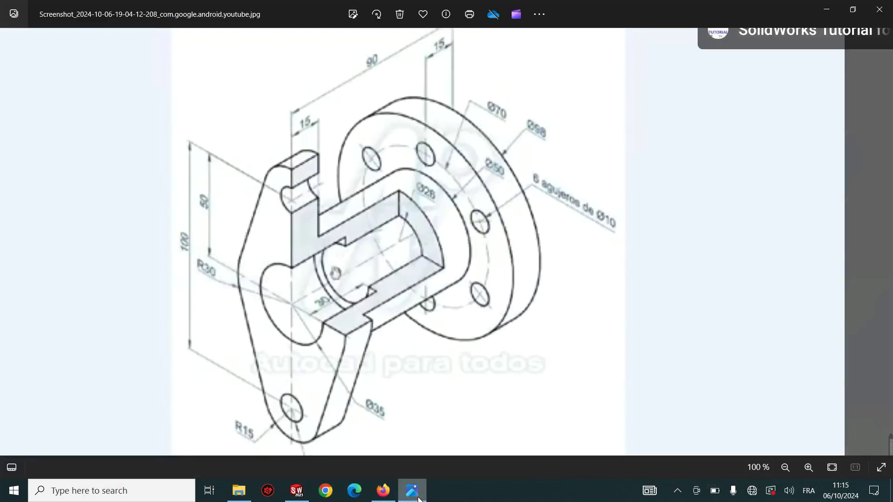
{"action": "left_click", "coordinate": [412, 493]}
{"action": "left_click", "coordinate": [650, 195]}
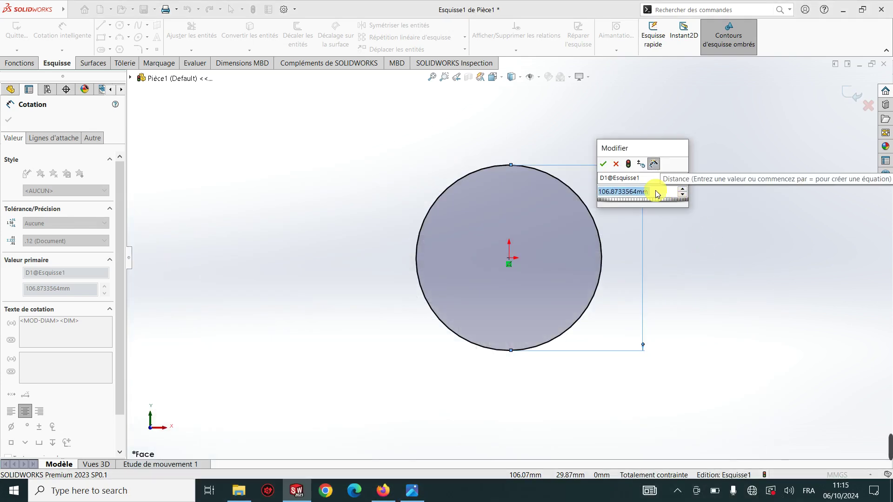
{"action": "type", "text": "90"}
{"action": "key", "text": "Return"}
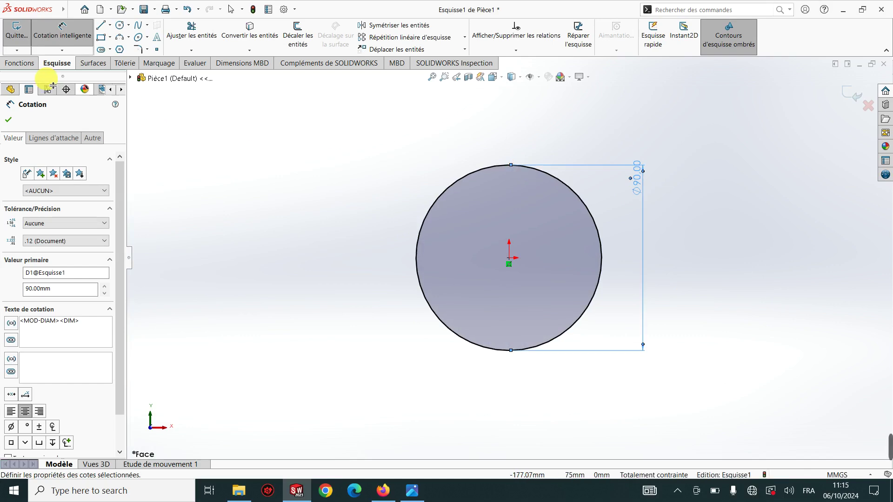
{"action": "left_click", "coordinate": [28, 63]}
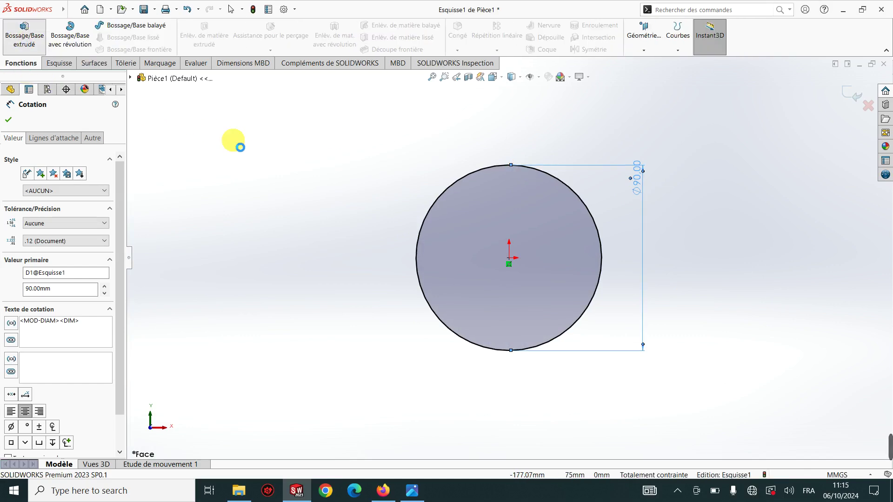
Step: Extrude the Ø90 circle 15 mm into a solid disc
{"action": "left_click", "coordinate": [413, 492]}
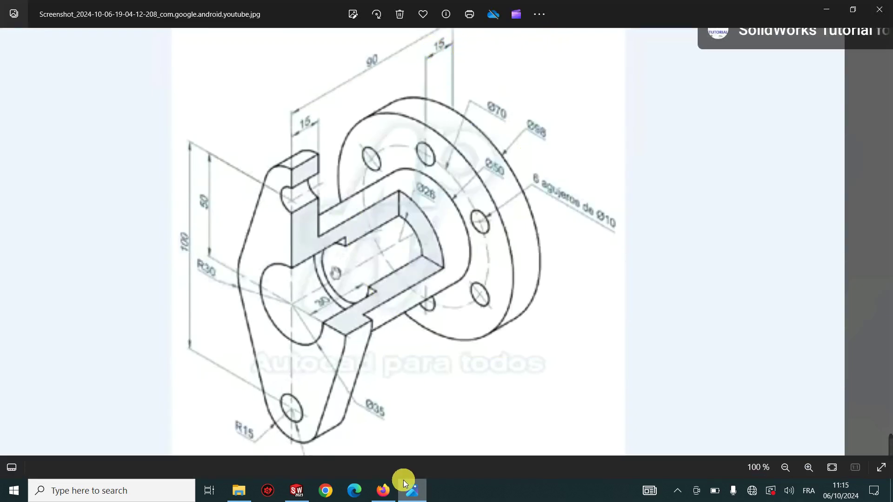
{"action": "left_click", "coordinate": [307, 496]}
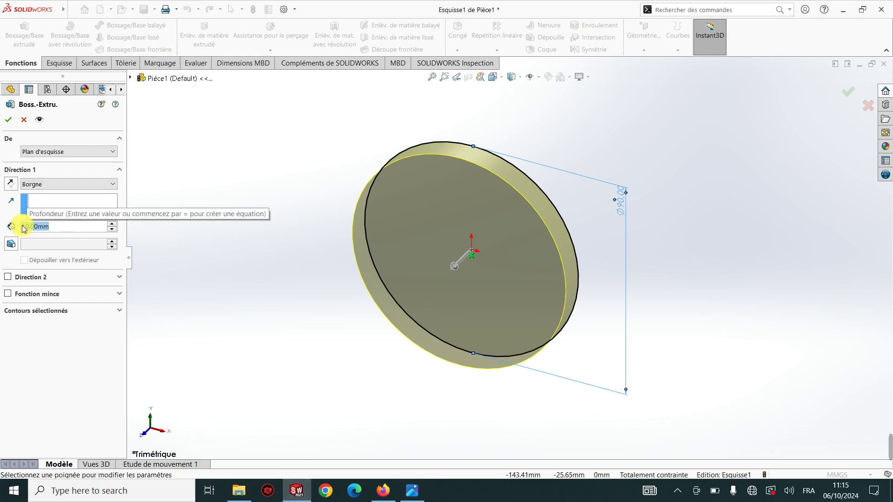
{"action": "type", "text": "15"}
{"action": "key", "text": "Return"}
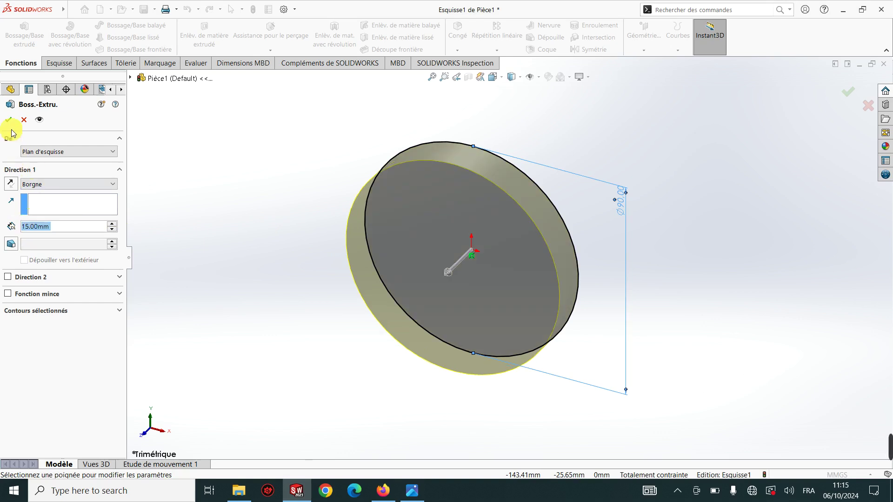
{"action": "left_click", "coordinate": [8, 119]}
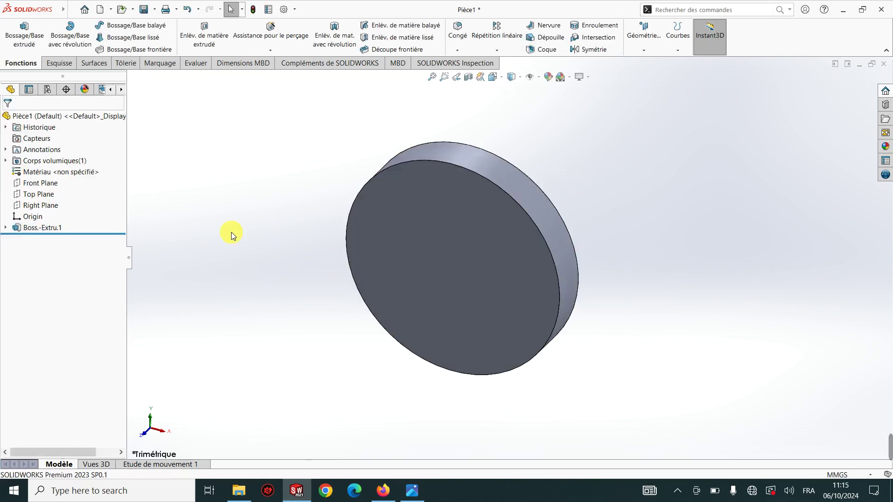
Step: Apply a plain white scene, toggle perspective, and view the disc's front face squarely
{"action": "left_click", "coordinate": [568, 78]}
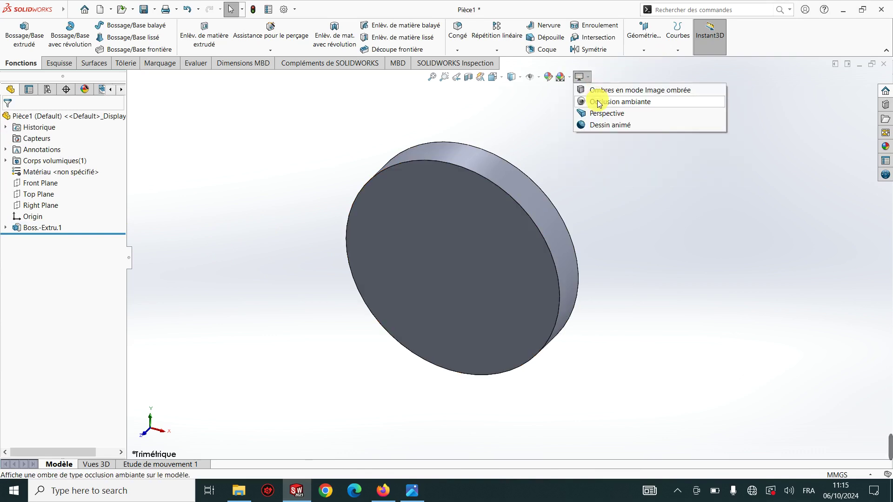
{"action": "left_click", "coordinate": [576, 102]}
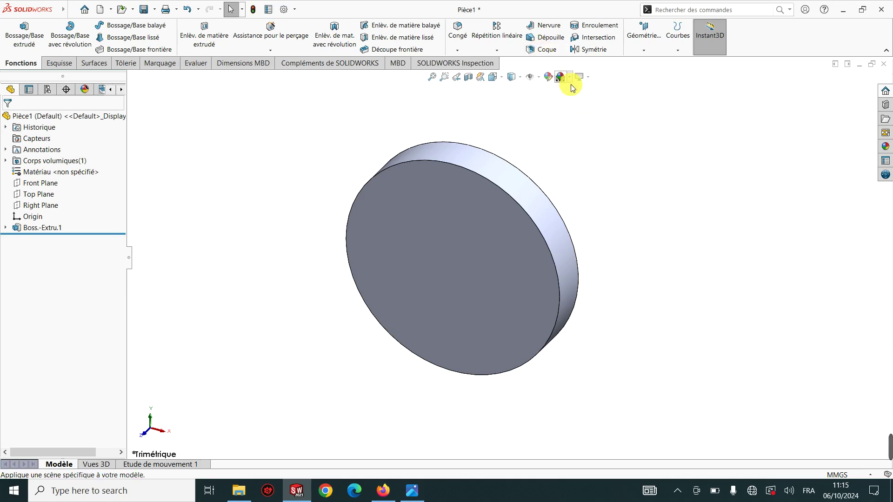
{"action": "left_click", "coordinate": [589, 79]}
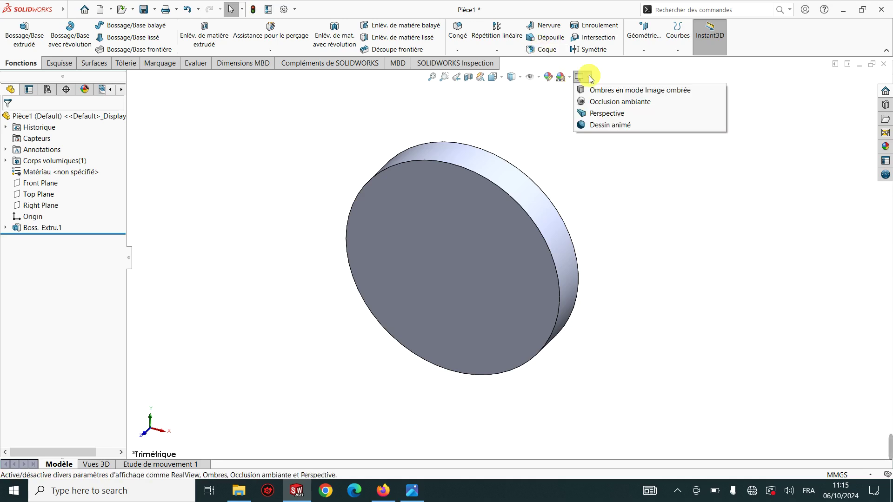
{"action": "left_click", "coordinate": [596, 114]}
{"action": "left_click", "coordinate": [460, 261]}
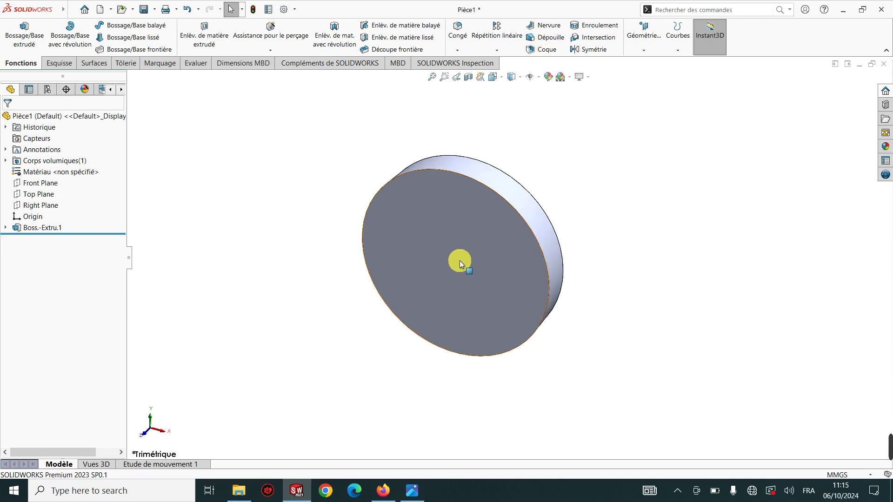
{"action": "left_click", "coordinate": [543, 235]}
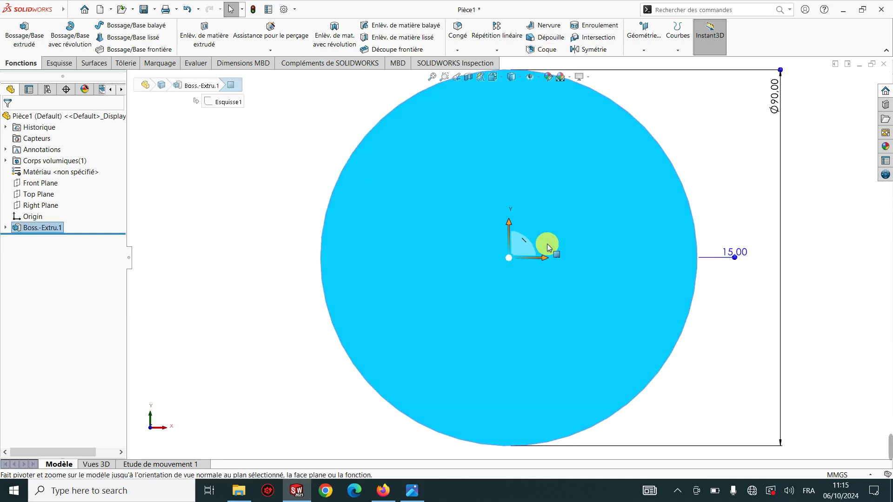
Step: Start a sketch on the disc face with an origin-centred inner circle, checking the reference
{"action": "left_click", "coordinate": [65, 66]}
{"action": "left_click", "coordinate": [17, 30]}
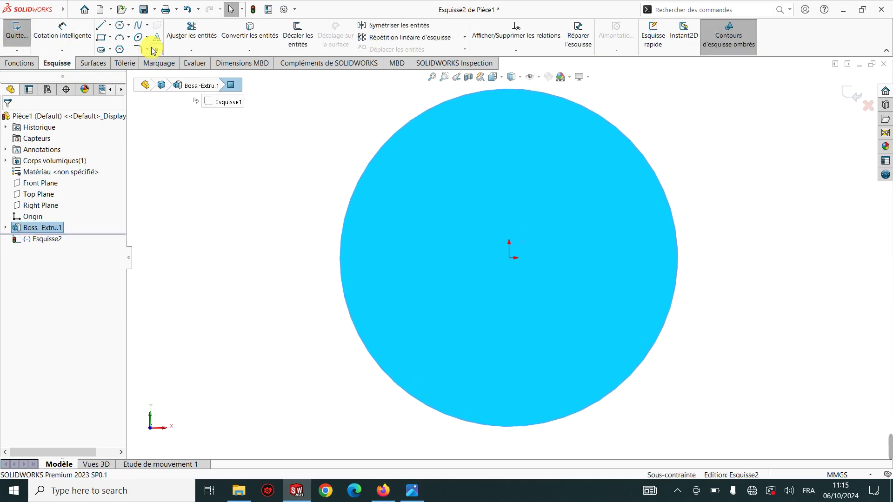
{"action": "left_click", "coordinate": [128, 25]}
{"action": "left_click", "coordinate": [135, 38]}
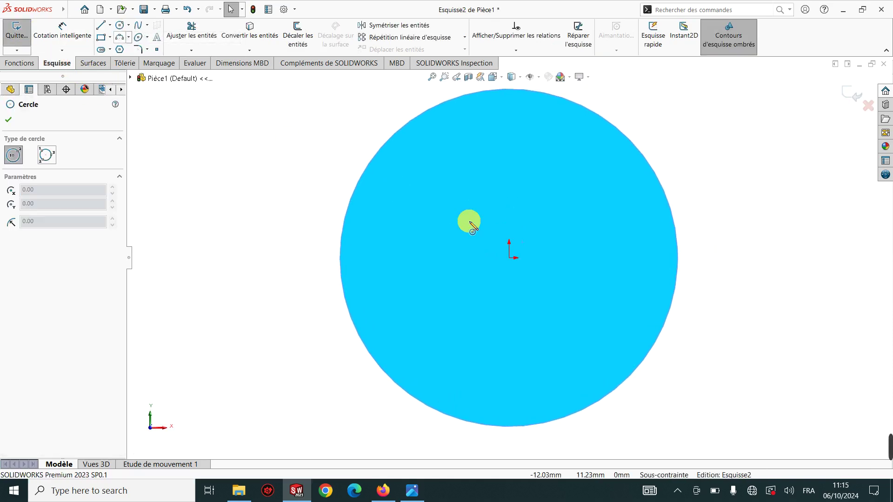
{"action": "left_click", "coordinate": [510, 254]}
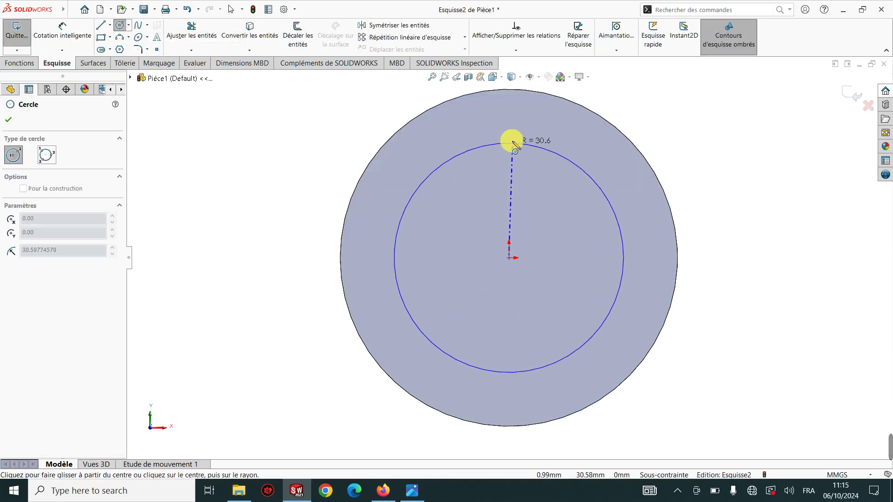
{"action": "left_click", "coordinate": [512, 132]}
{"action": "left_click", "coordinate": [414, 494]}
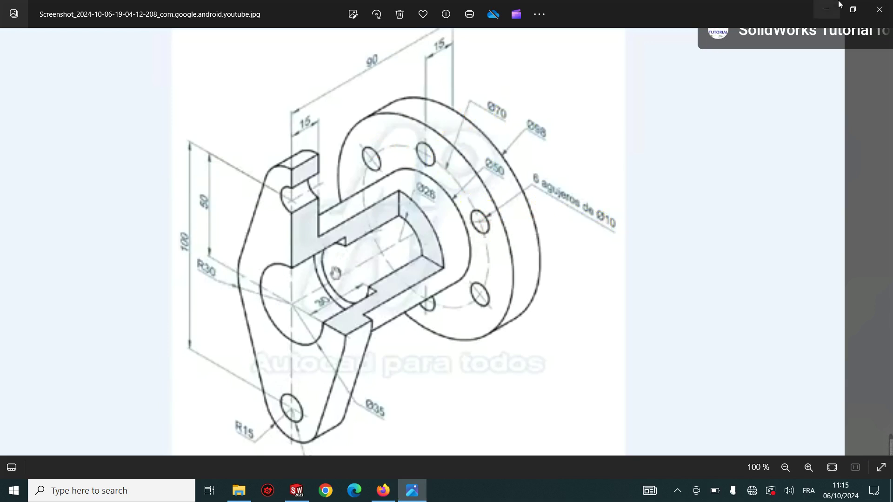
{"action": "left_click", "coordinate": [305, 497]}
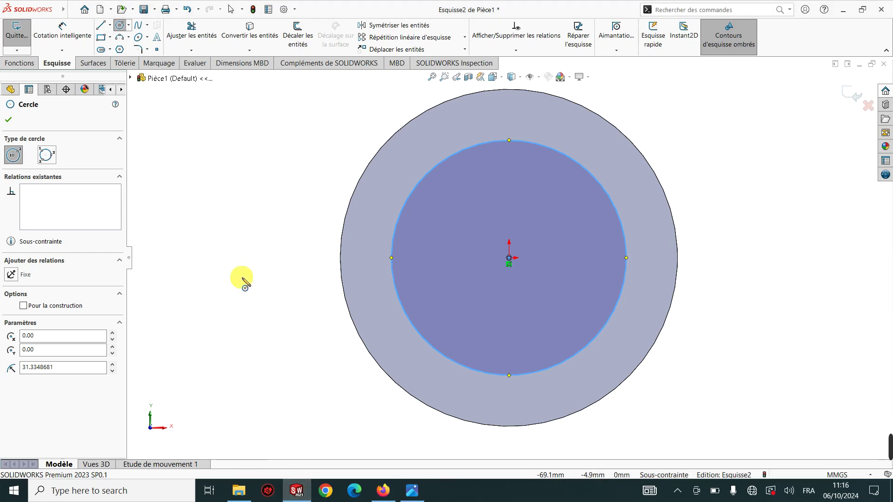
Step: Dimension the inner circle to Ø70 mm and select it
{"action": "left_click", "coordinate": [85, 36]}
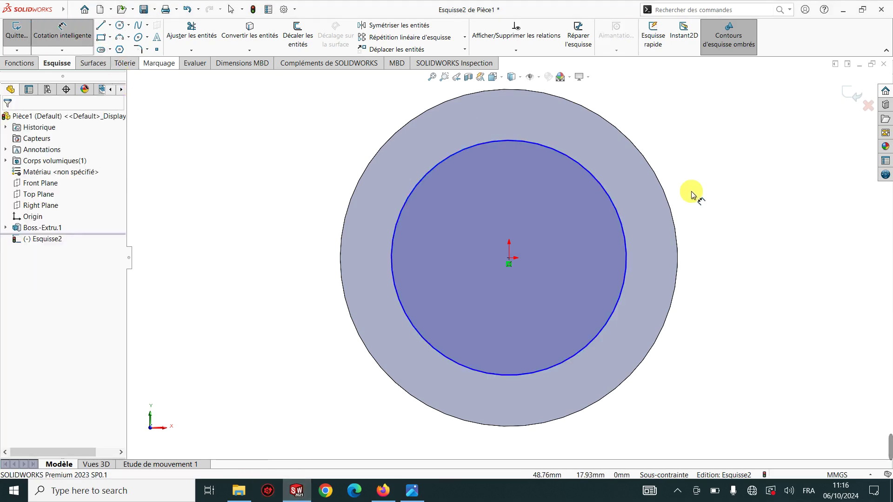
{"action": "left_click", "coordinate": [604, 189]}
{"action": "left_click", "coordinate": [690, 149]}
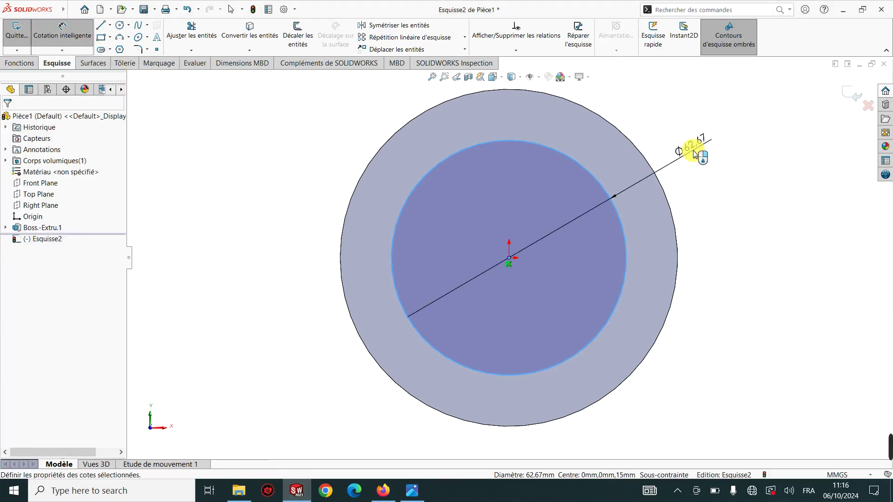
{"action": "type", "text": "70"}
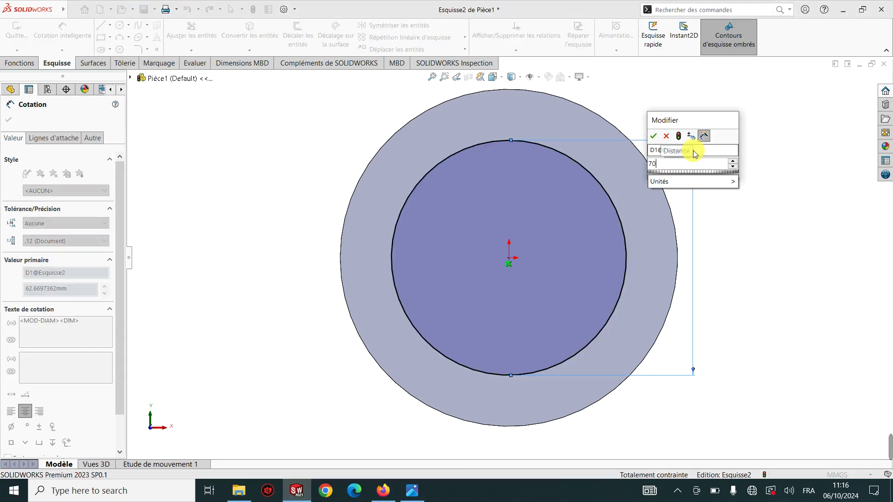
{"action": "key", "text": "Return"}
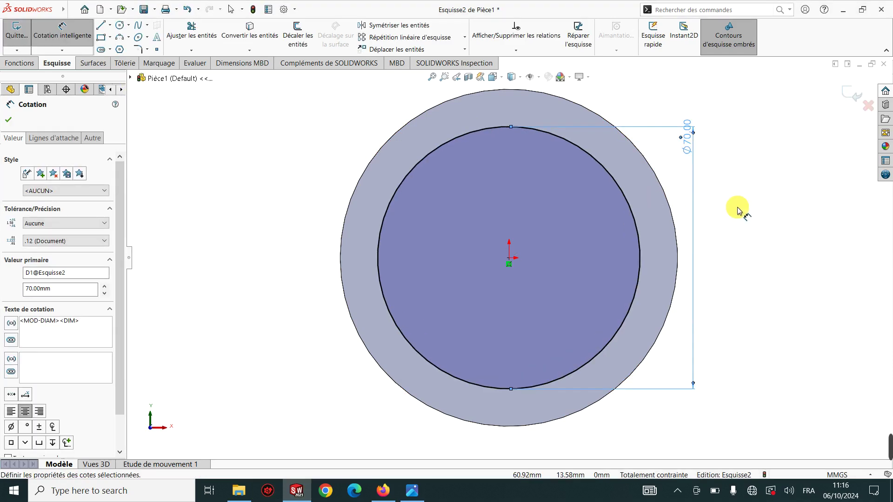
{"action": "key", "text": "Escape"}
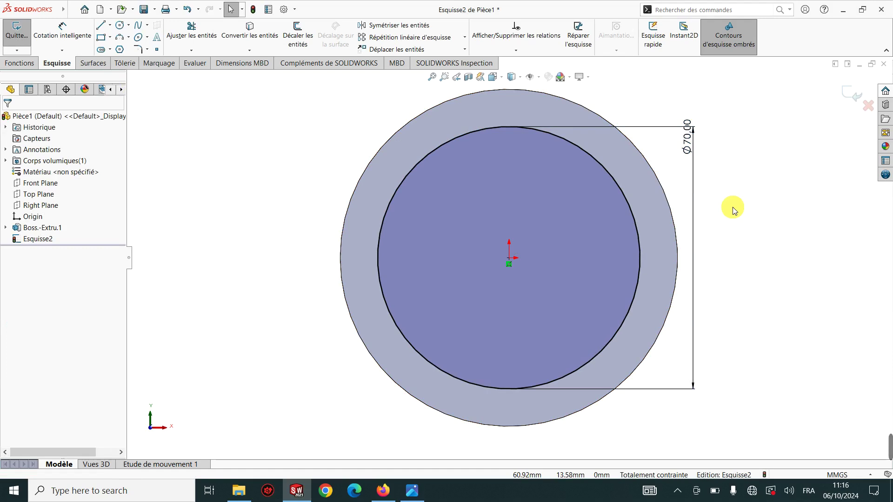
{"action": "left_click", "coordinate": [622, 191]}
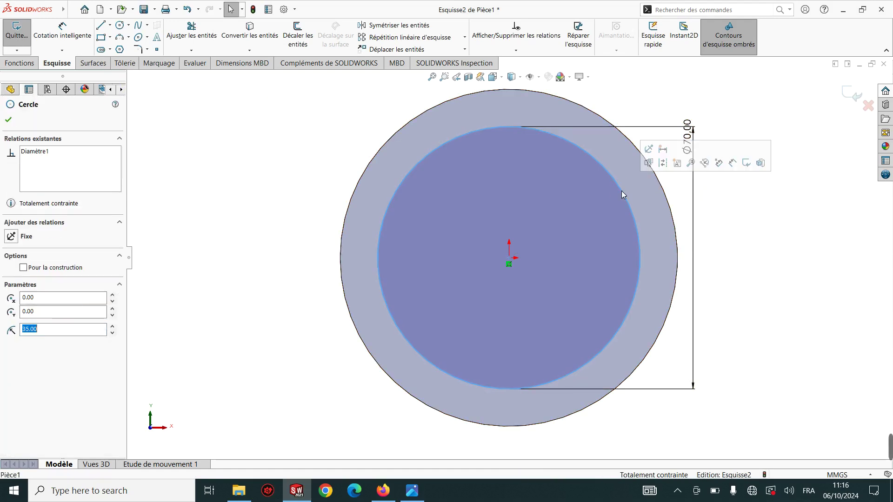
Step: Make the Ø70 circle construction geometry and draw a vertical construction line from origin to its top
{"action": "left_click", "coordinate": [664, 165]}
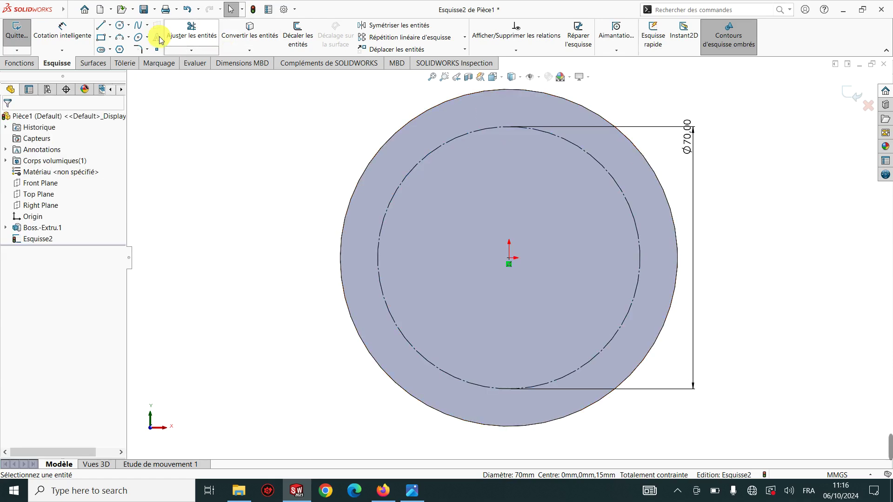
{"action": "left_click", "coordinate": [112, 24]}
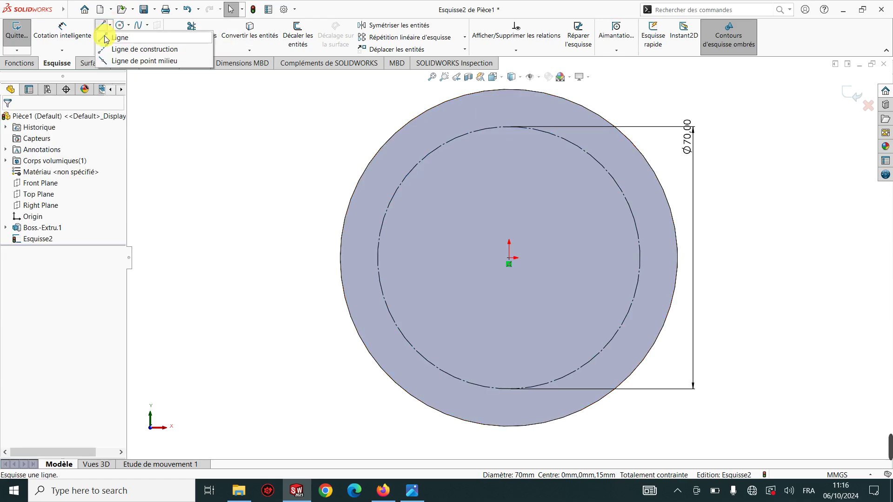
{"action": "left_click", "coordinate": [509, 259]}
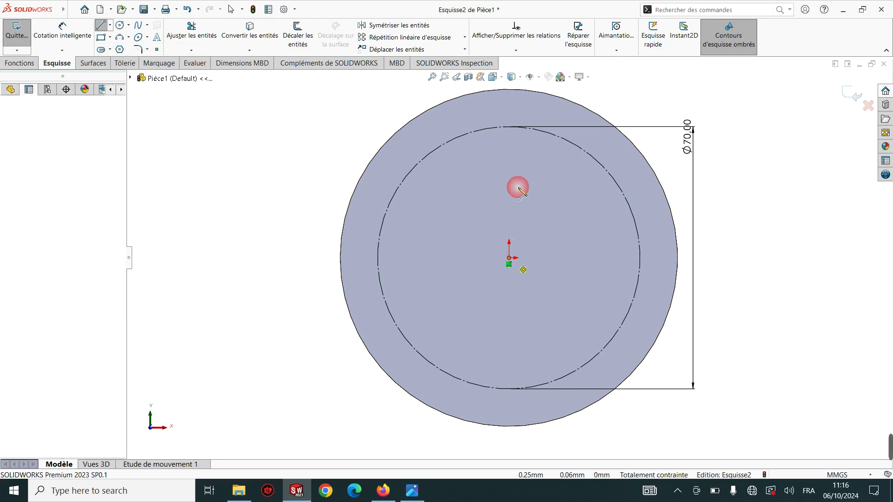
{"action": "left_click", "coordinate": [509, 127]}
{"action": "key", "text": "Escape"}
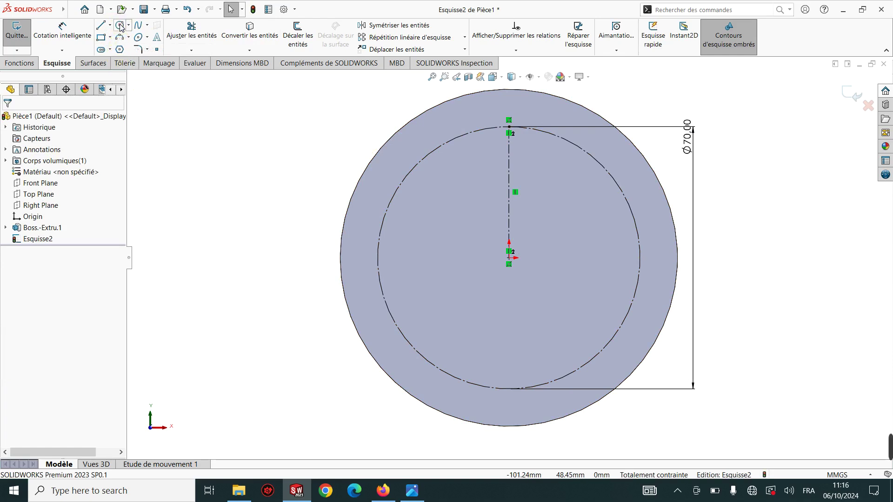
Step: Draw a small circle at the line's top end and place its diameter dimension
{"action": "left_click", "coordinate": [120, 26]}
{"action": "left_click", "coordinate": [511, 120]}
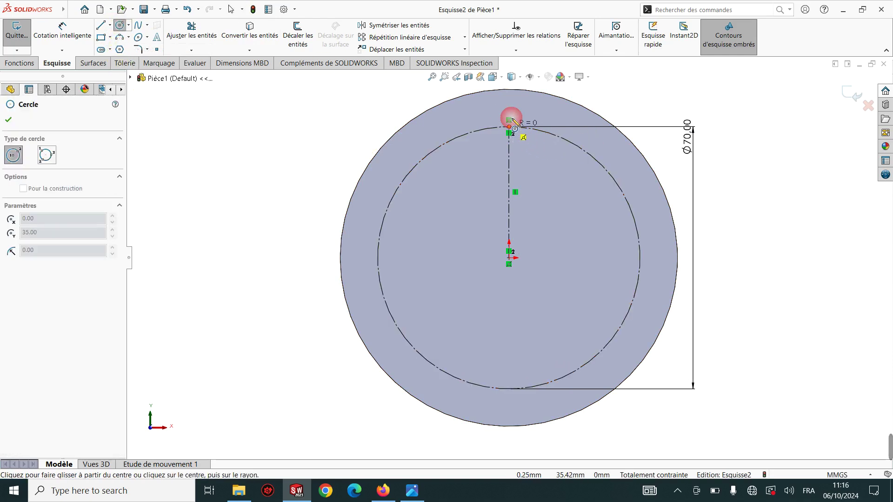
{"action": "left_click_drag", "start_coordinate": [512, 120], "coordinate": [521, 115]}
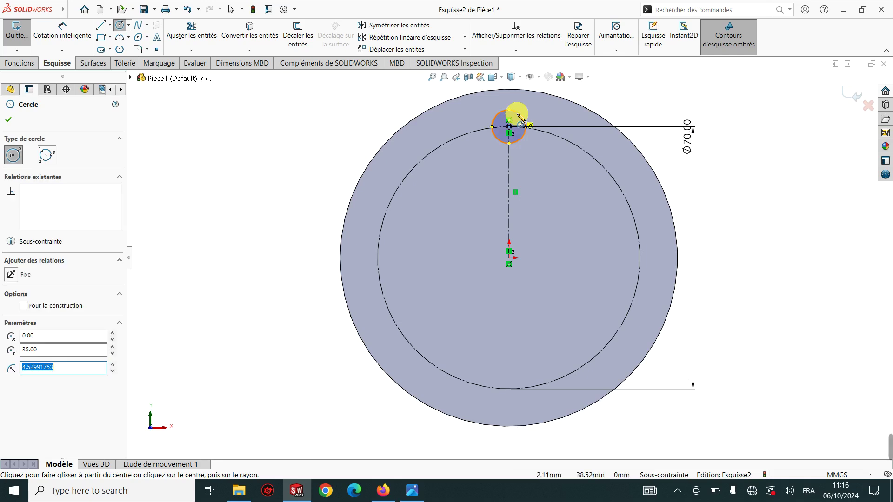
{"action": "left_click", "coordinate": [64, 36]}
{"action": "left_click", "coordinate": [522, 120]}
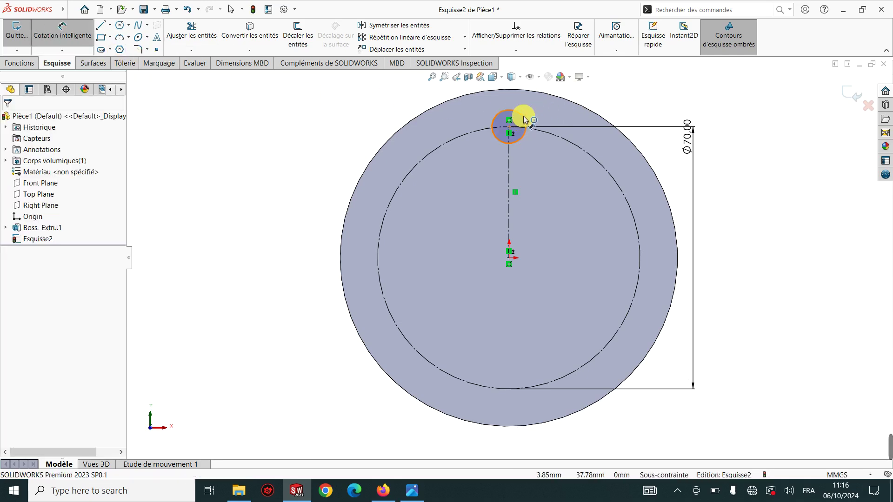
{"action": "left_click", "coordinate": [616, 89]}
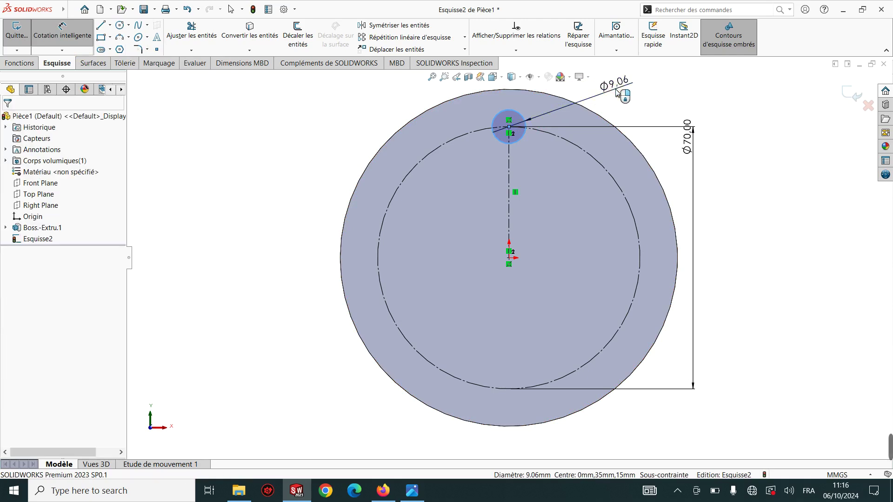
Step: Set the small circle to Ø10 mm and circular-pattern it 6 times around the construction circle
{"action": "type", "text": "10"}
{"action": "key", "text": "Return"}
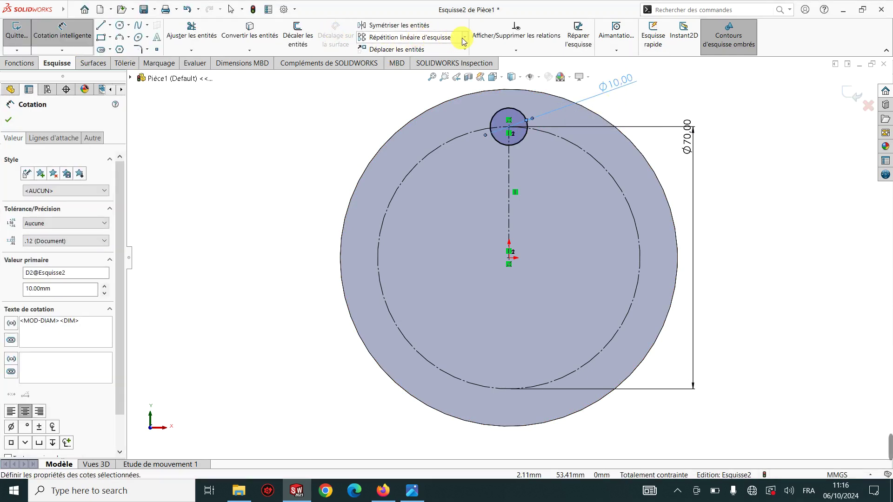
{"action": "left_click", "coordinate": [464, 38]}
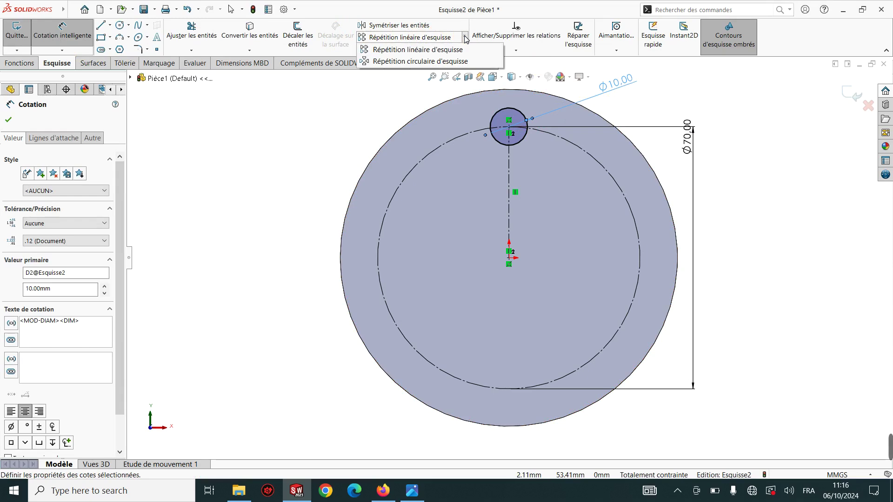
{"action": "left_click", "coordinate": [417, 62]}
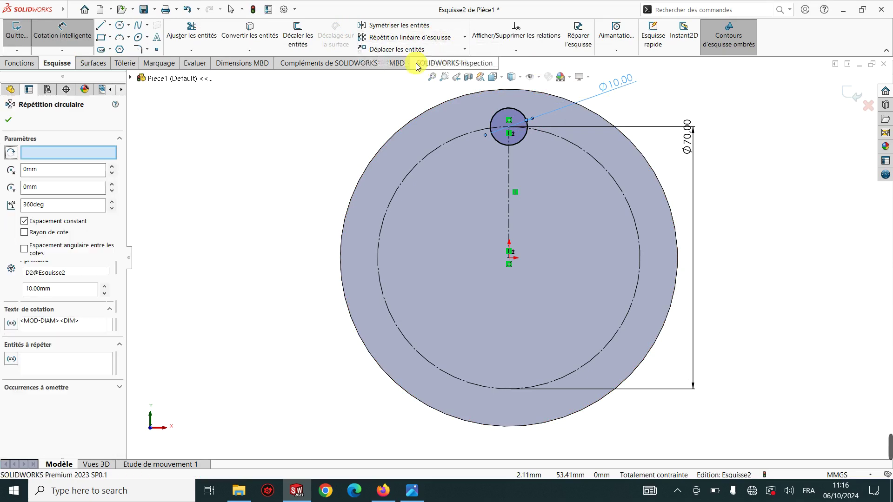
{"action": "left_click", "coordinate": [492, 121]}
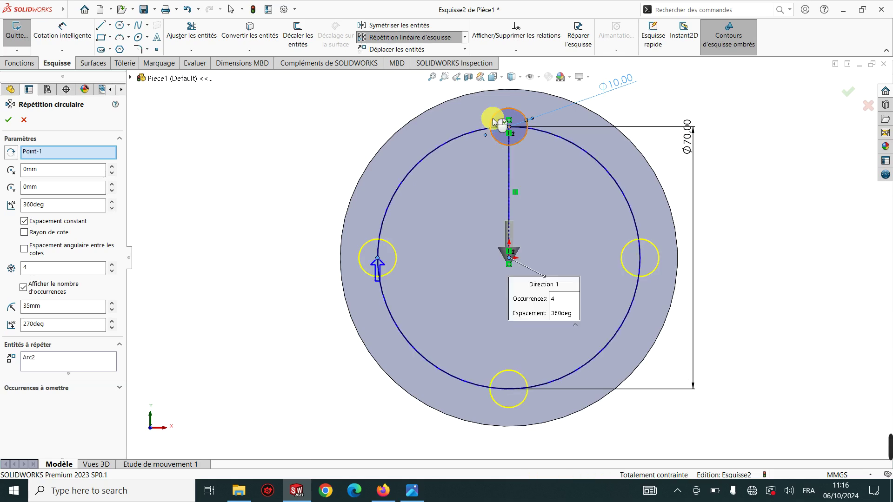
{"action": "left_click", "coordinate": [12, 268]}
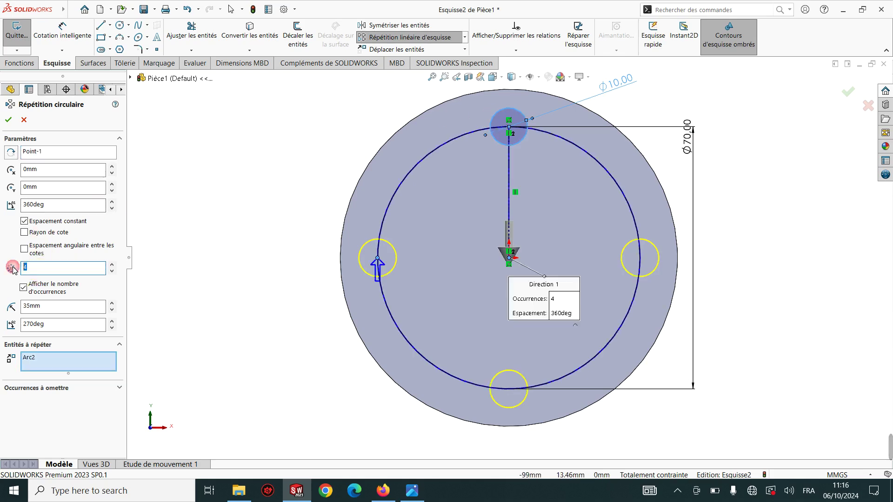
{"action": "type", "text": "6"}
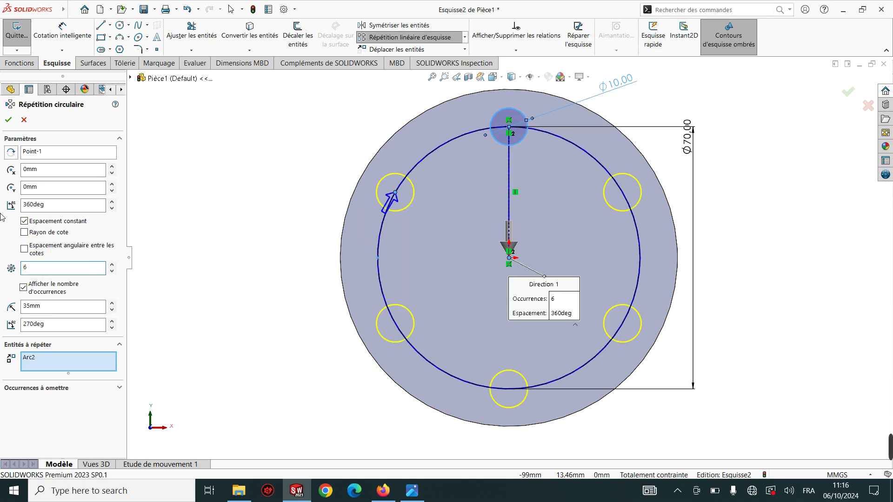
{"action": "left_click", "coordinate": [8, 121]}
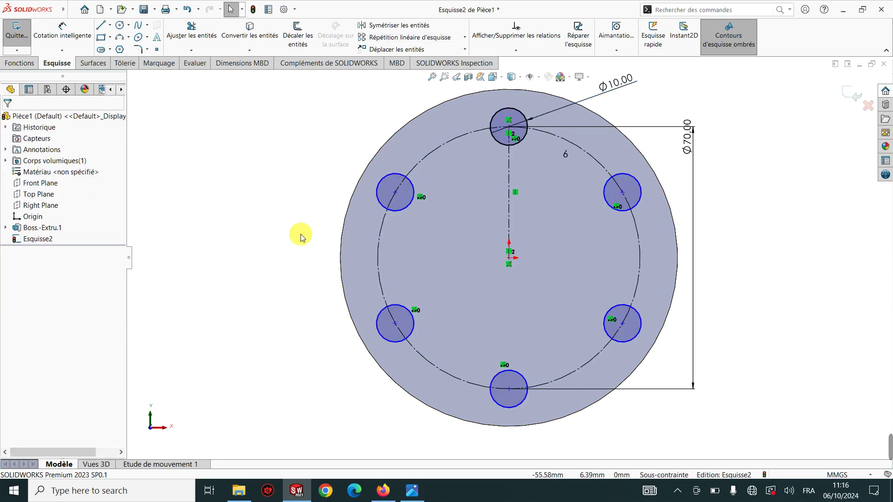
Step: Cut the six Ø10 circles Through All to make six bolt holes
{"action": "middle_click_drag", "start_coordinate": [294, 234], "coordinate": [232, 238]}
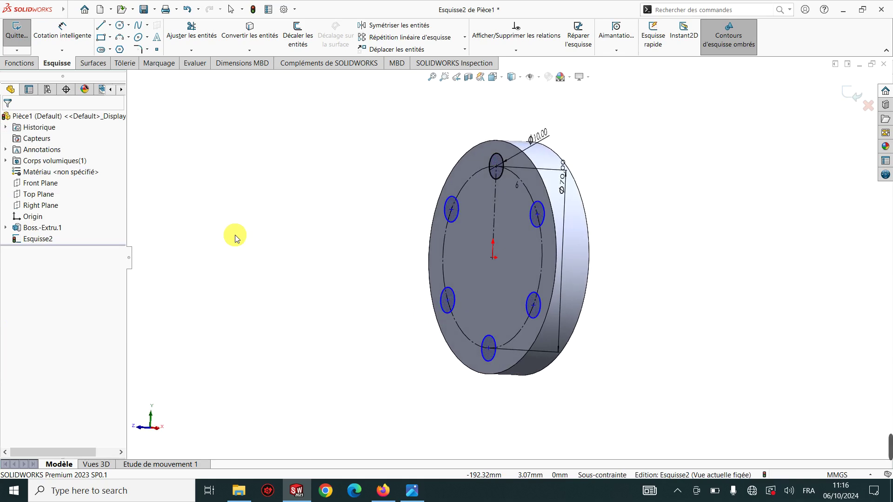
{"action": "left_click", "coordinate": [20, 66]}
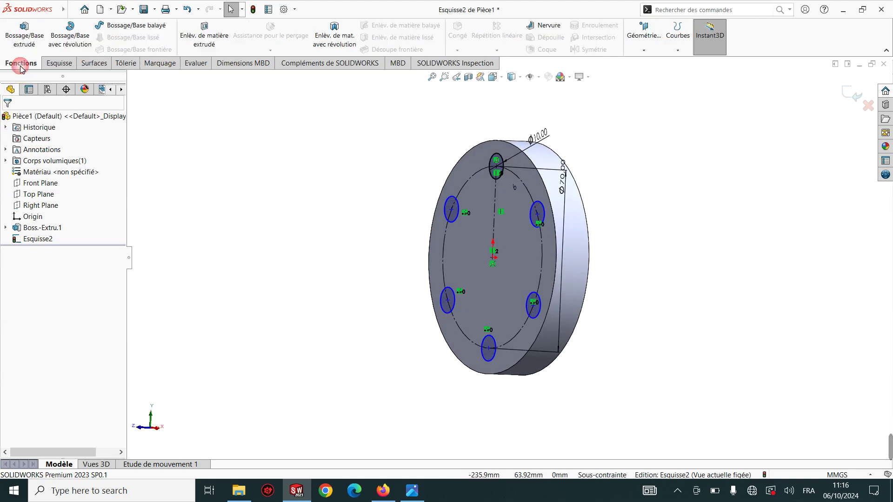
{"action": "left_click", "coordinate": [208, 44]}
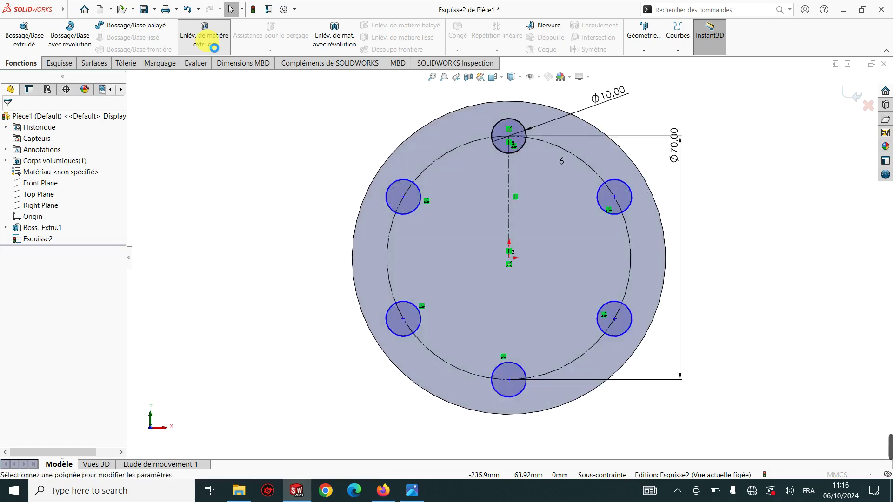
{"action": "mouse_move", "coordinate": [287, 212]}
{"action": "middle_mouse_down"}
{"action": "mouse_move", "coordinate": [226, 223]}
{"action": "mouse_move", "coordinate": [235, 222]}
{"action": "middle_mouse_up"}
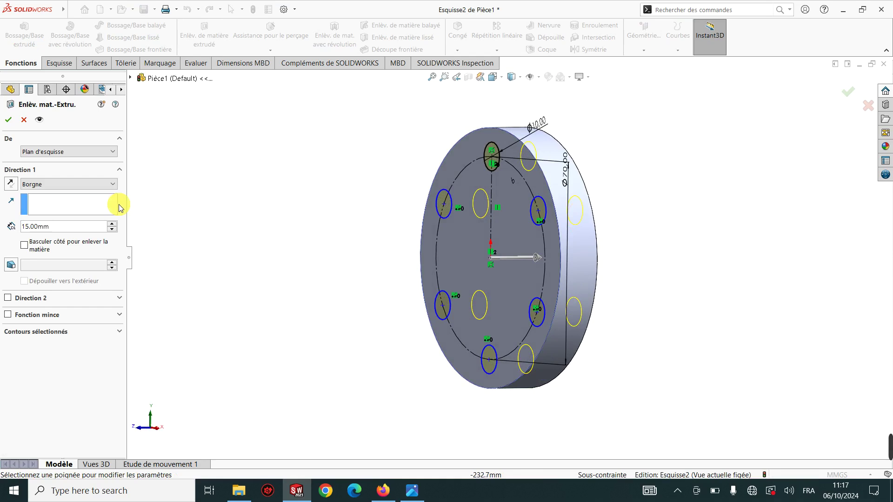
{"action": "left_click", "coordinate": [91, 186]}
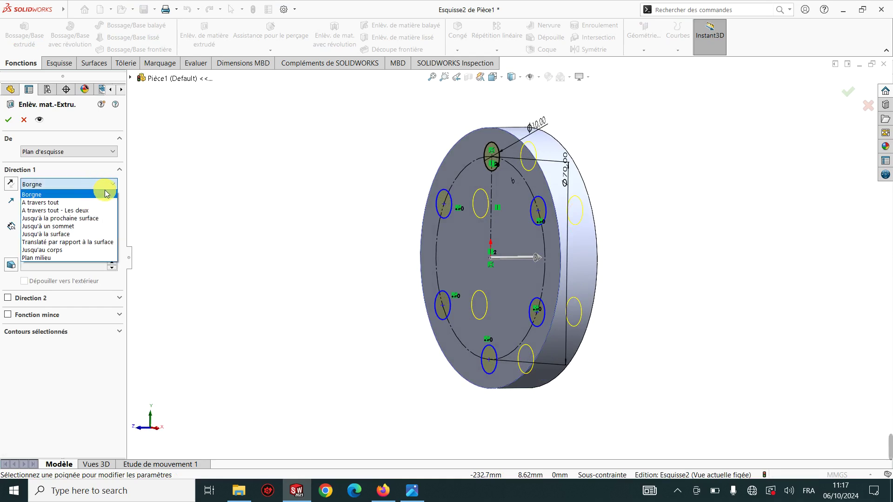
{"action": "left_click", "coordinate": [77, 204]}
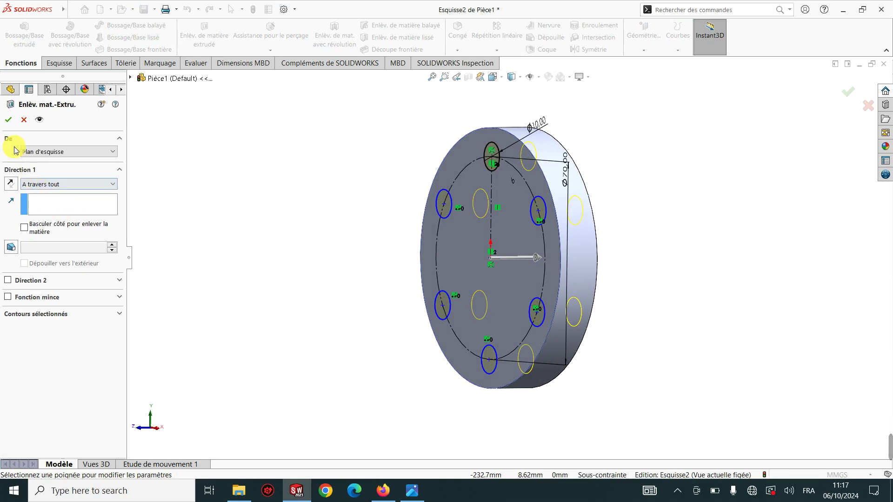
{"action": "left_click", "coordinate": [8, 120]}
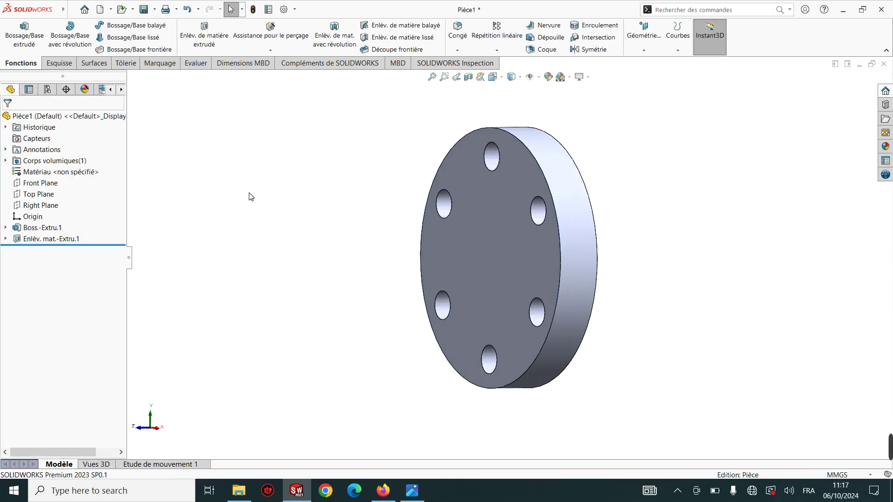
Step: View the drilled disc's front face squarely and compare with the reference drawing
{"action": "left_click", "coordinate": [515, 237]}
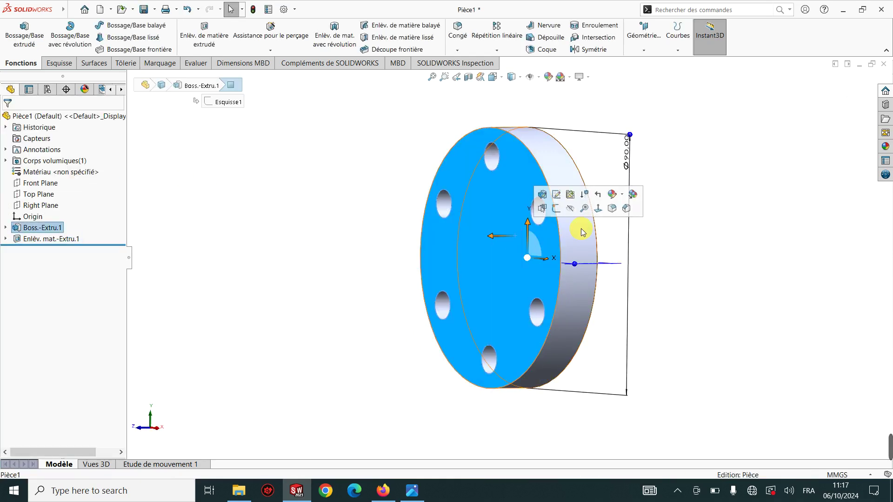
{"action": "left_click", "coordinate": [590, 206]}
{"action": "left_click", "coordinate": [254, 244]}
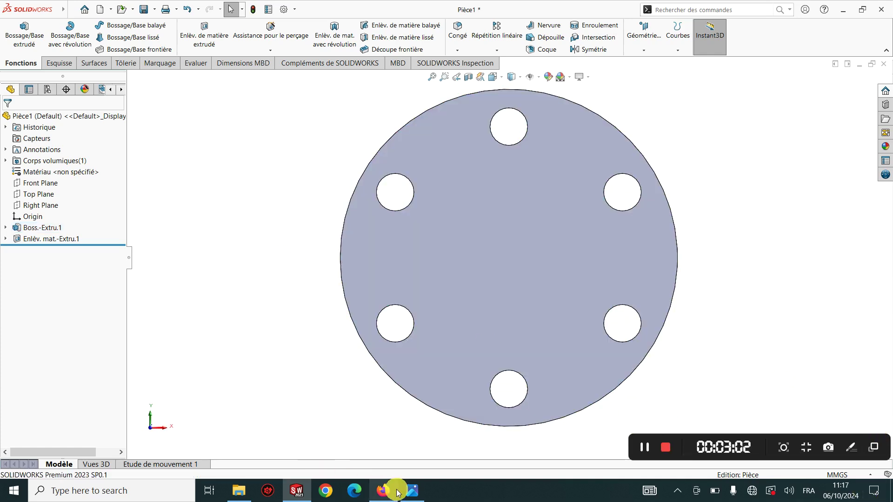
{"action": "left_click", "coordinate": [412, 490]}
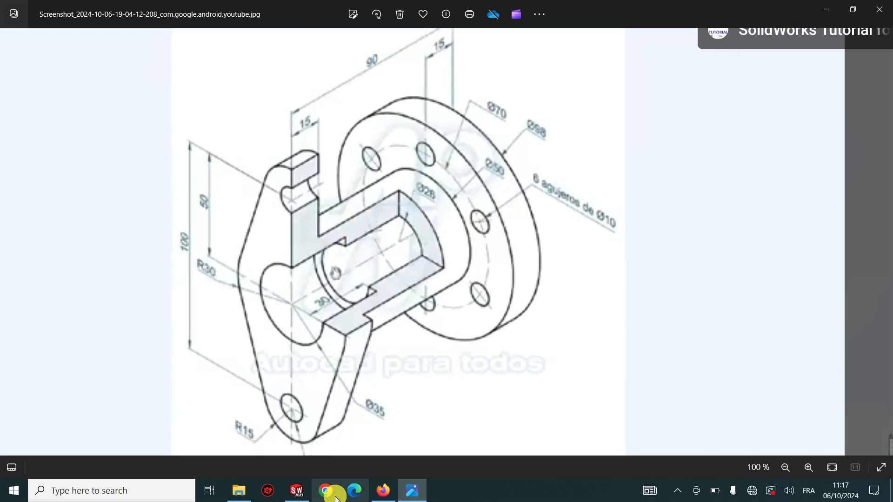
{"action": "left_click", "coordinate": [297, 490]}
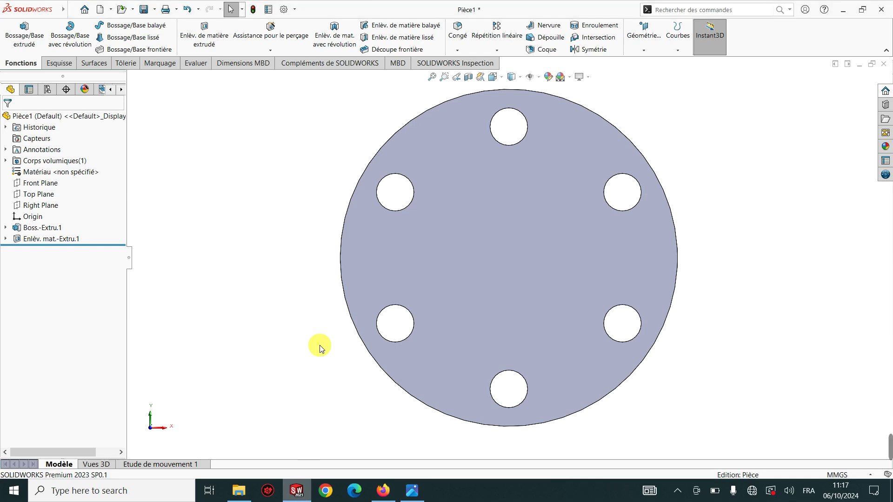
Step: Start a sketch on the flange face with a circle centred at the origin
{"action": "left_click", "coordinate": [559, 237]}
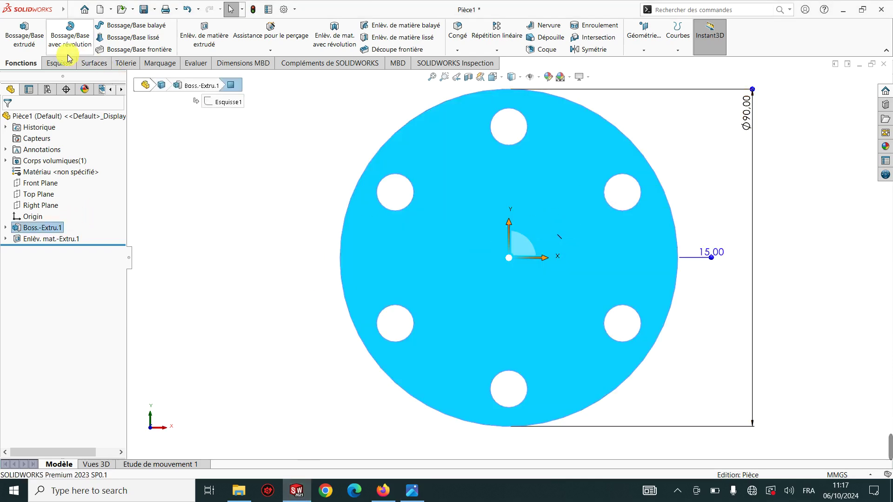
{"action": "left_click", "coordinate": [57, 64]}
{"action": "left_click", "coordinate": [17, 35]}
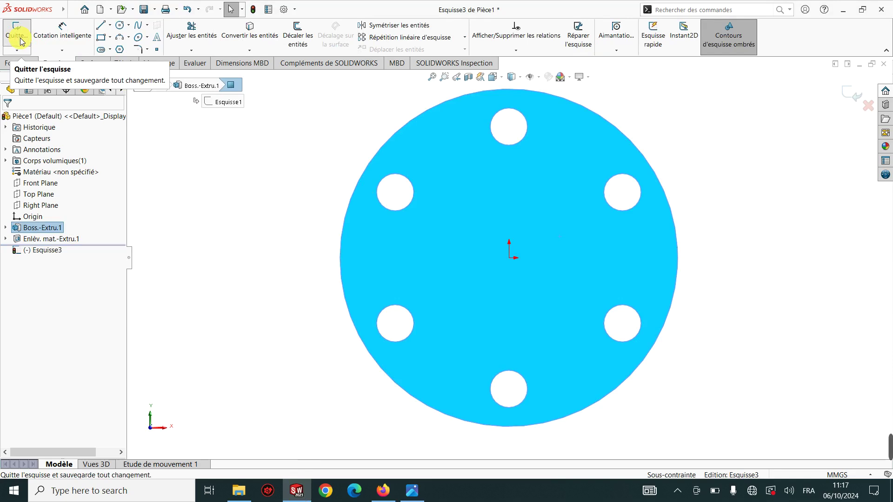
{"action": "left_click", "coordinate": [129, 25]}
{"action": "left_click", "coordinate": [162, 64]}
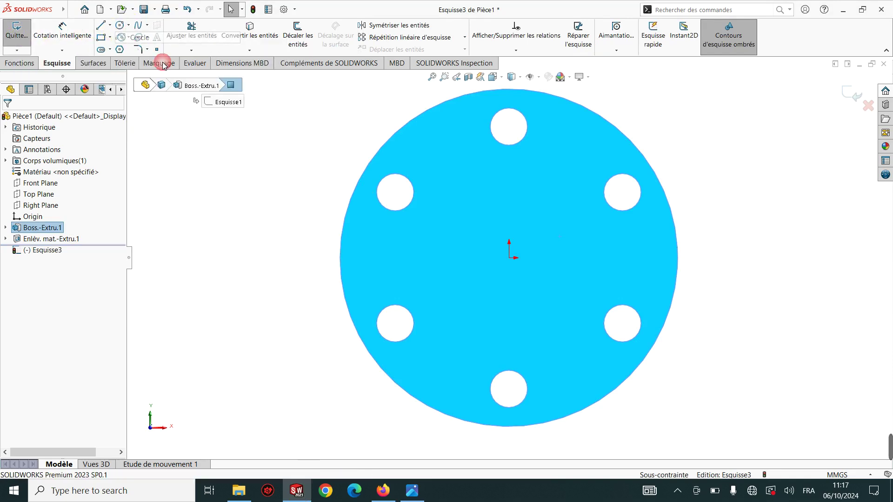
{"action": "left_click", "coordinate": [510, 258]}
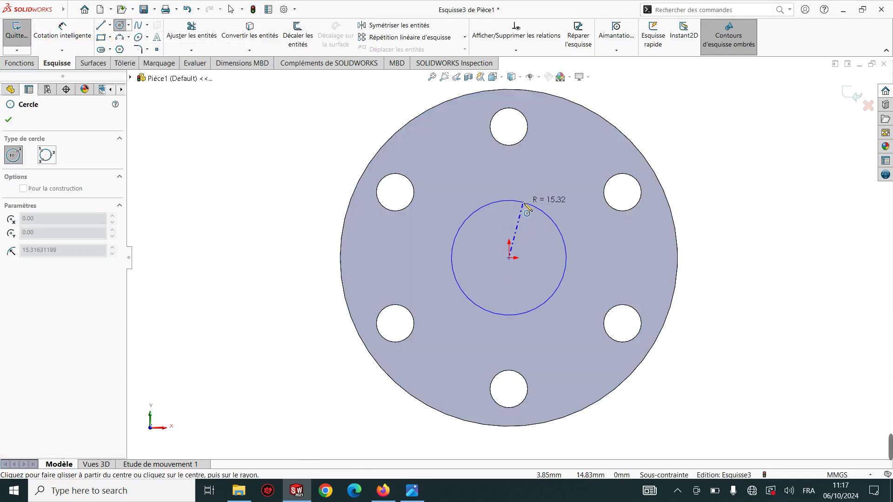
{"action": "left_click", "coordinate": [525, 205]}
Step: Dimension the circle to Ø60 mm, then correct it to Ø50 mm after checking the reference
{"action": "left_click", "coordinate": [70, 28]}
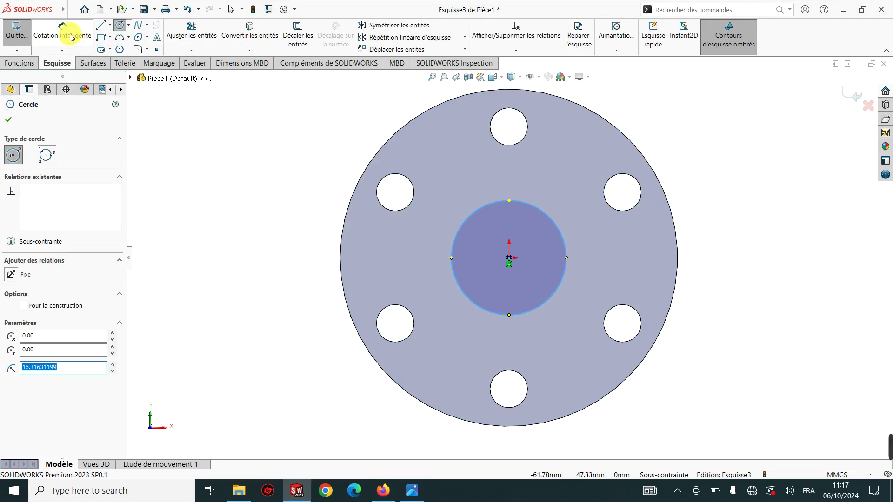
{"action": "left_click", "coordinate": [541, 214]}
{"action": "left_click", "coordinate": [578, 157]}
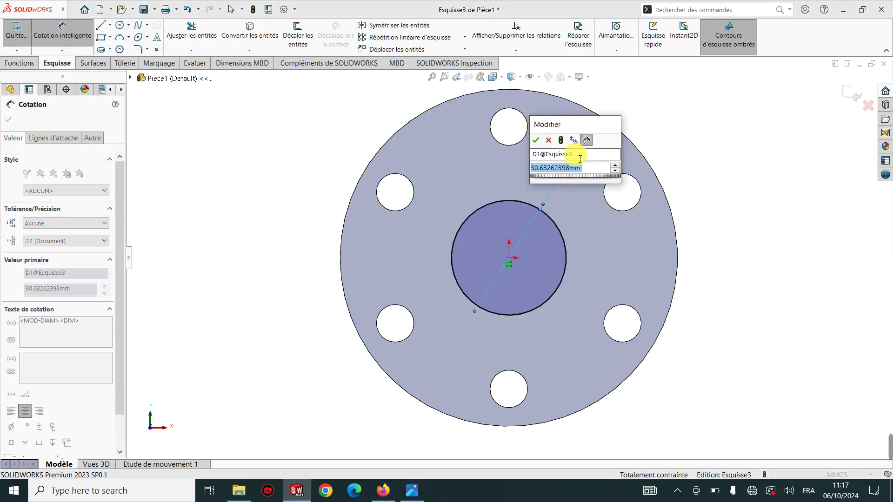
{"action": "type", "text": "60"}
{"action": "key", "text": "Return"}
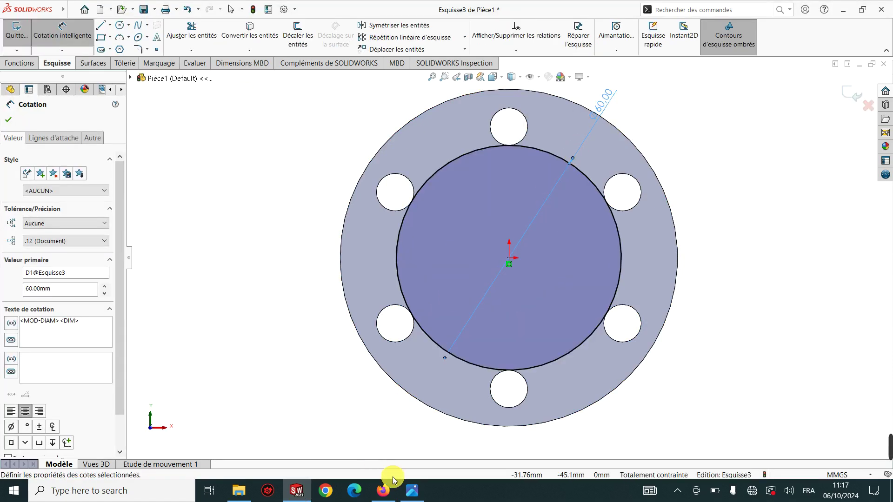
{"action": "left_click", "coordinate": [413, 489]}
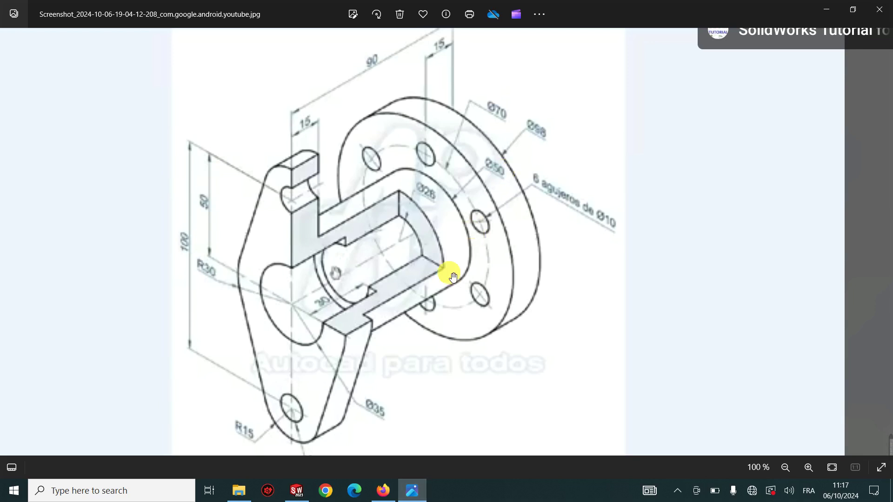
{"action": "left_click", "coordinate": [296, 490]}
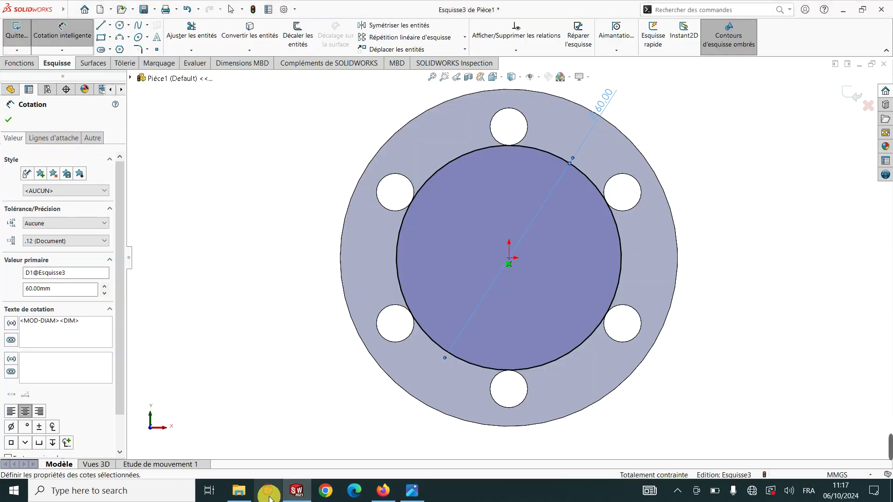
{"action": "double_click", "coordinate": [606, 107]}
{"action": "type", "text": "50"}
{"action": "key", "text": "Return"}
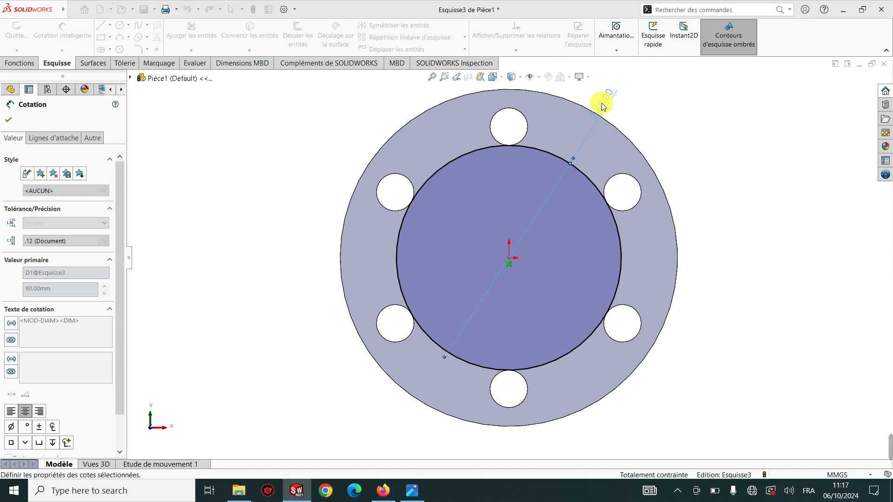
Step: Extrude the Ø50 circle 60 mm into a cylindrical hub, then check the reference drawing
{"action": "left_click", "coordinate": [21, 62]}
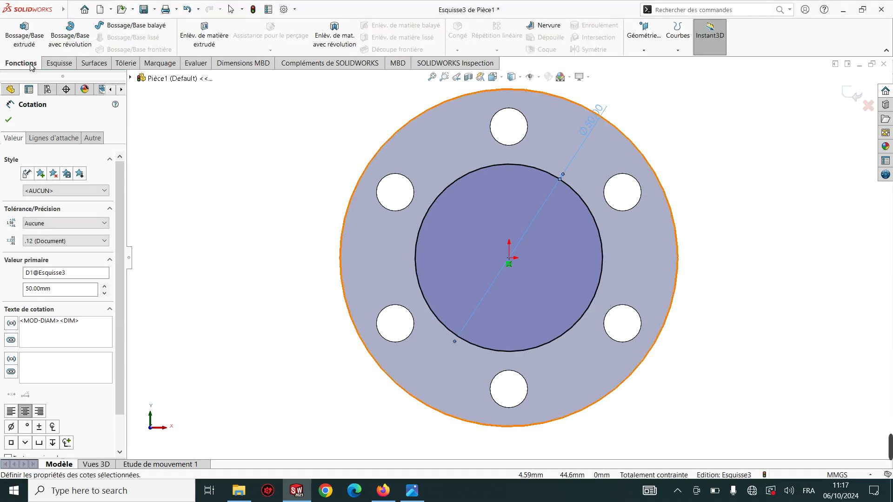
{"action": "left_click", "coordinate": [25, 32]}
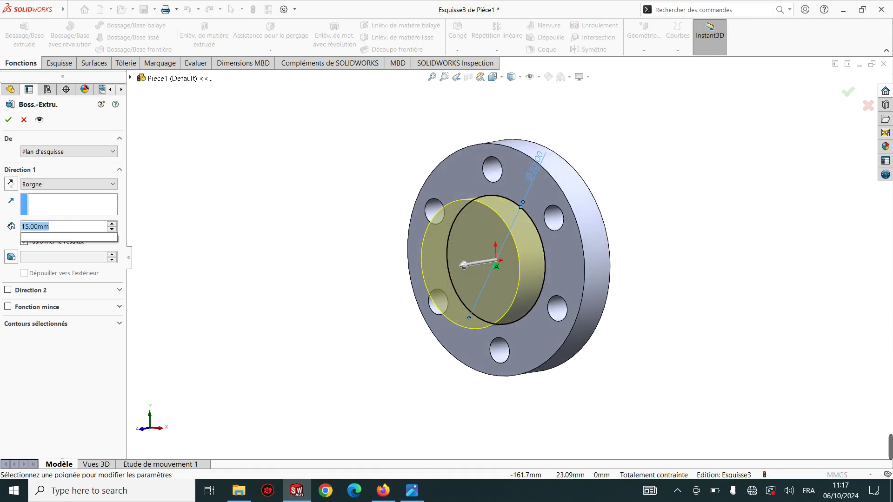
{"action": "type", "text": "60"}
{"action": "key", "text": "Return"}
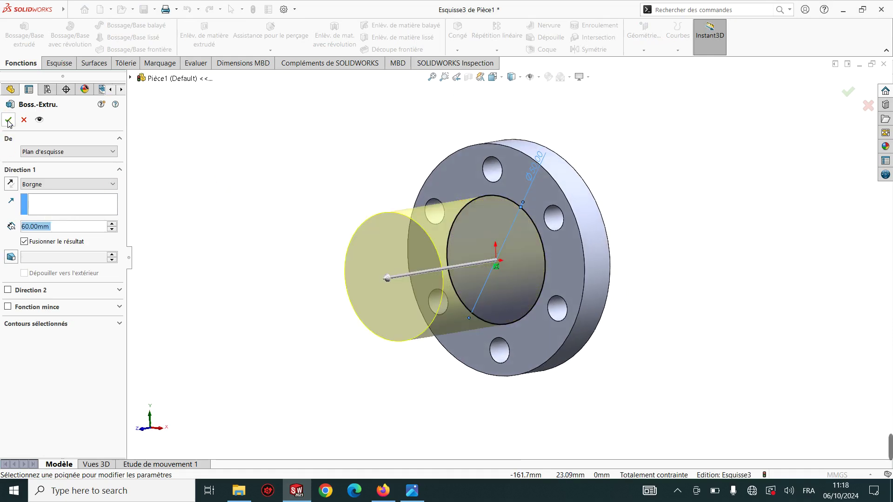
{"action": "left_click", "coordinate": [9, 120]}
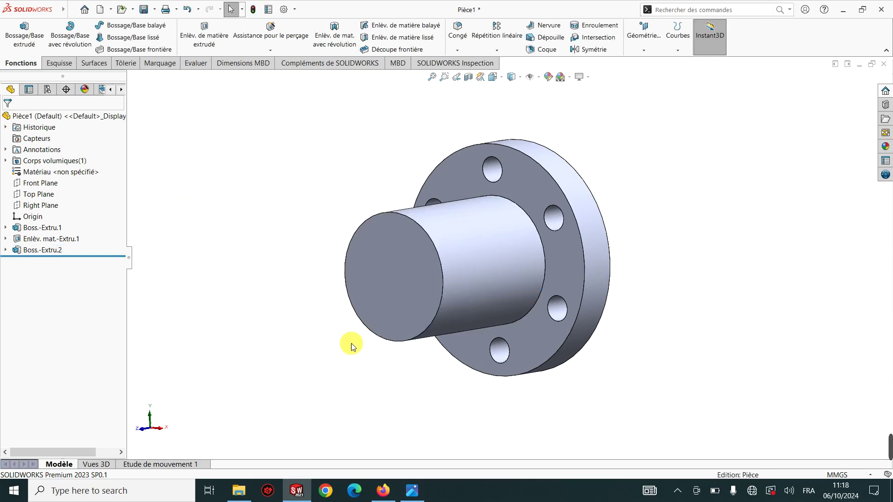
{"action": "left_click", "coordinate": [414, 494]}
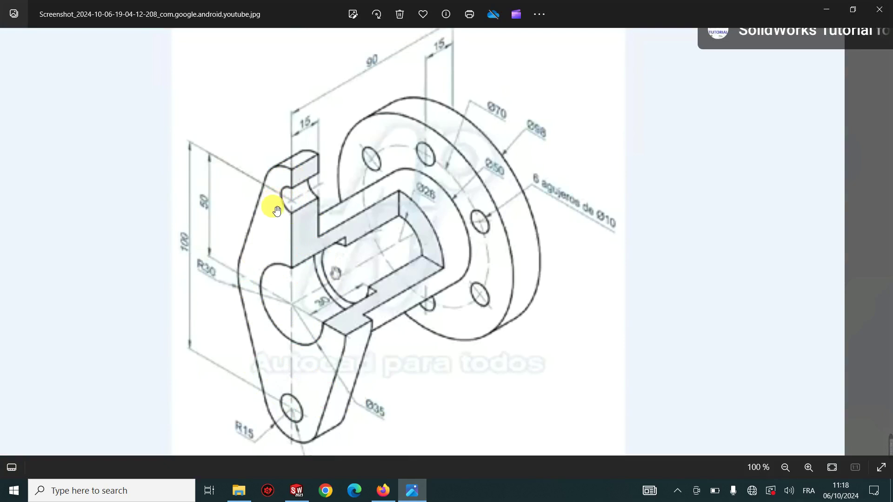
Step: Hide the reference drawing, then select the hub's front face and view it Normal To
{"action": "left_click", "coordinate": [412, 492]}
{"action": "left_click", "coordinate": [398, 308]}
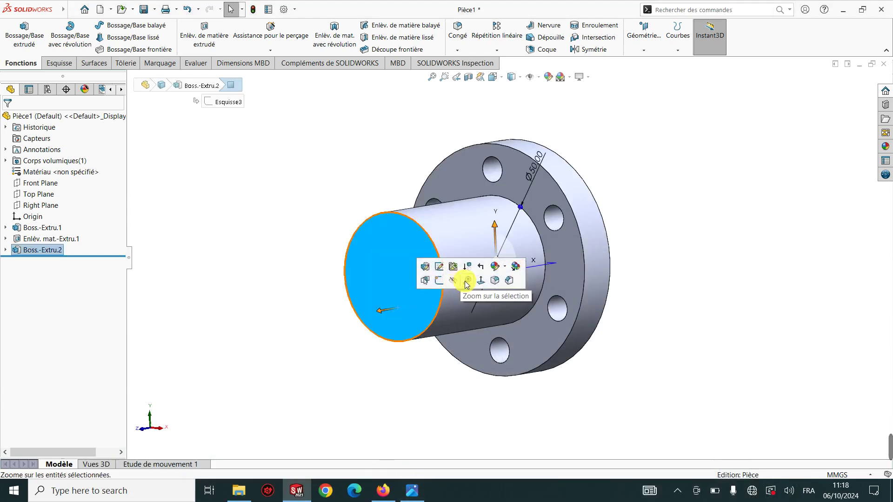
{"action": "left_click", "coordinate": [479, 281]}
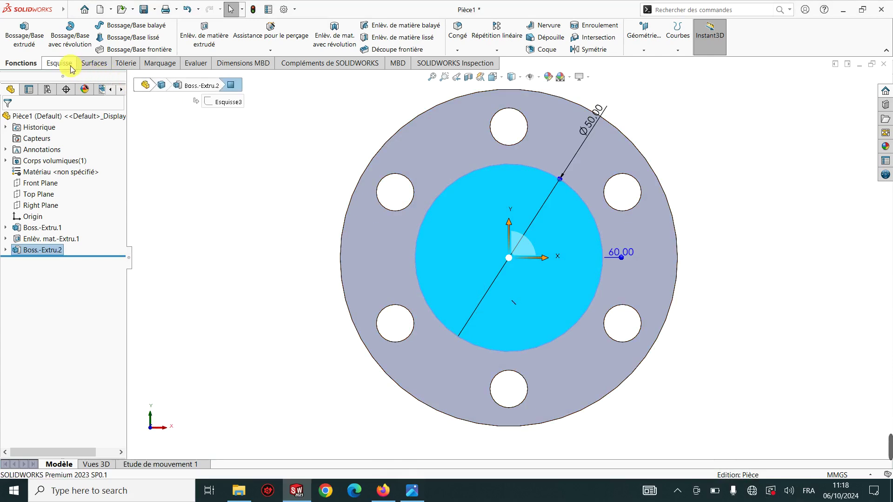
{"action": "left_click", "coordinate": [40, 58]}
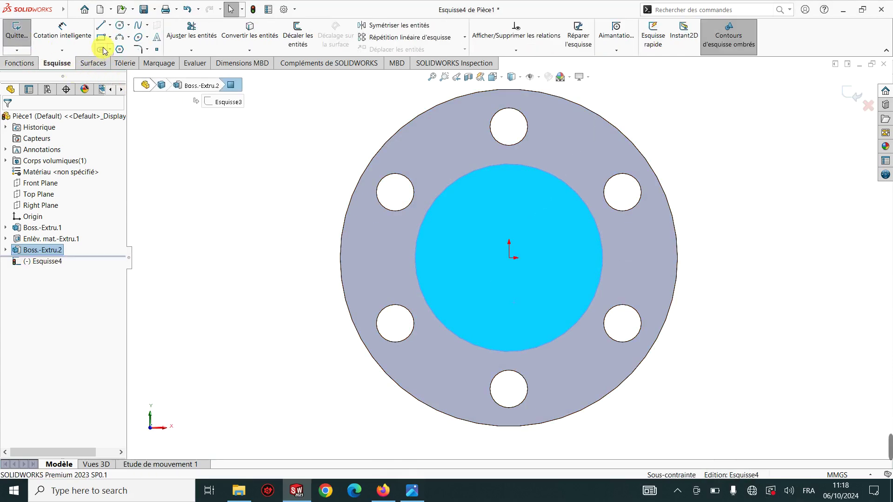
Step: Draw a vertical midpoint line through the origin, extending above the flange
{"action": "left_click", "coordinate": [110, 26]}
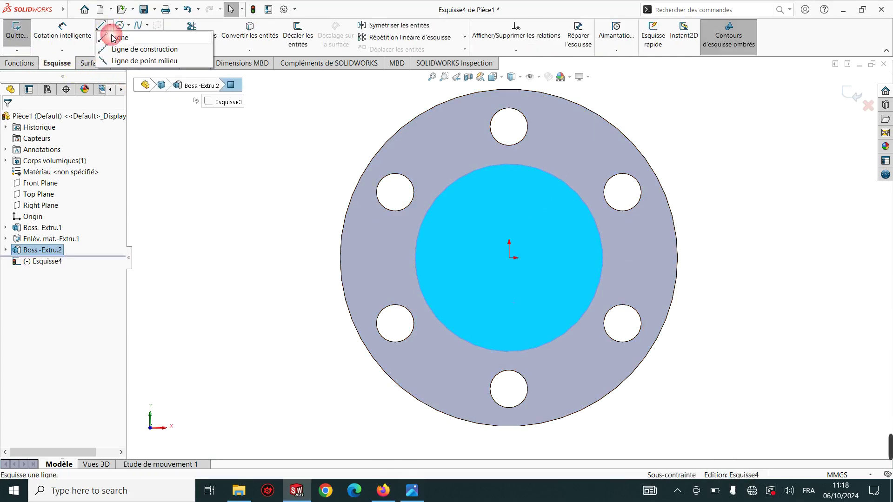
{"action": "left_click", "coordinate": [104, 61]}
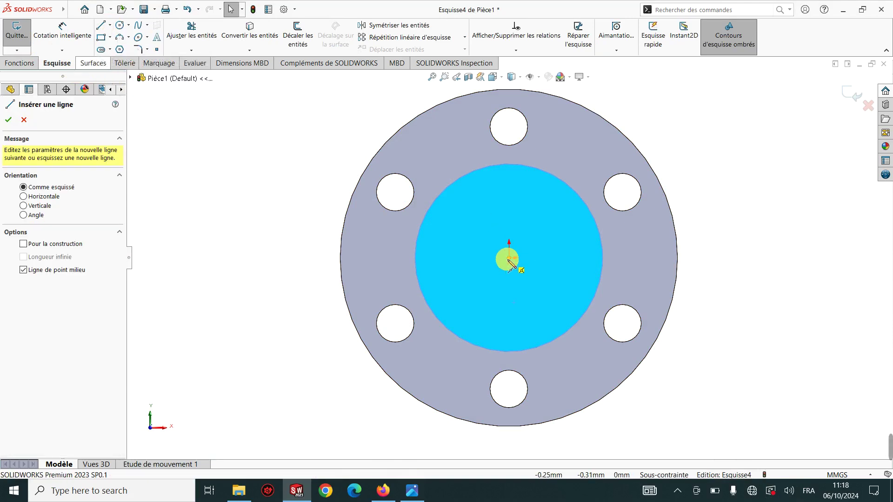
{"action": "left_click", "coordinate": [509, 257]}
{"action": "key", "text": "z"}
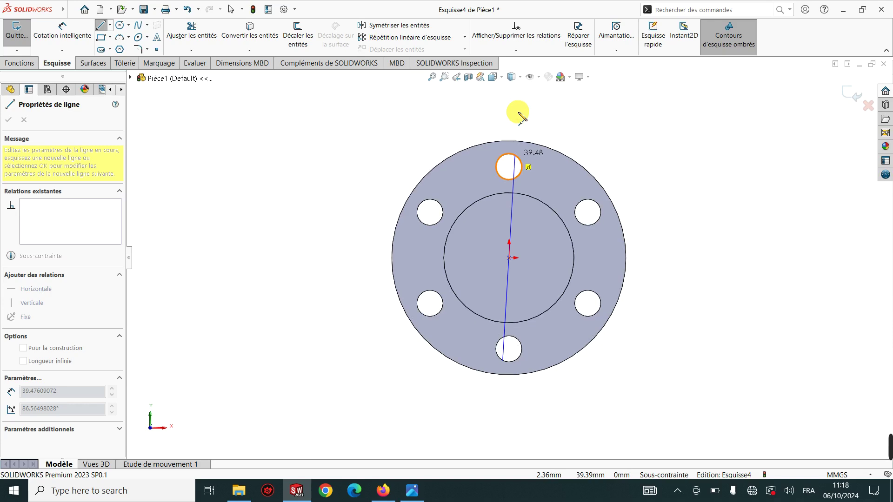
{"action": "left_click", "coordinate": [510, 113]}
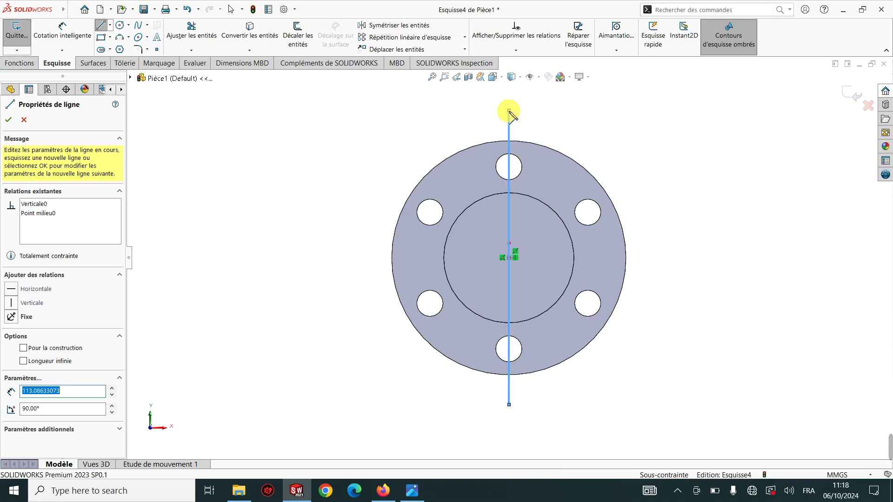
{"action": "key", "text": "Escape"}
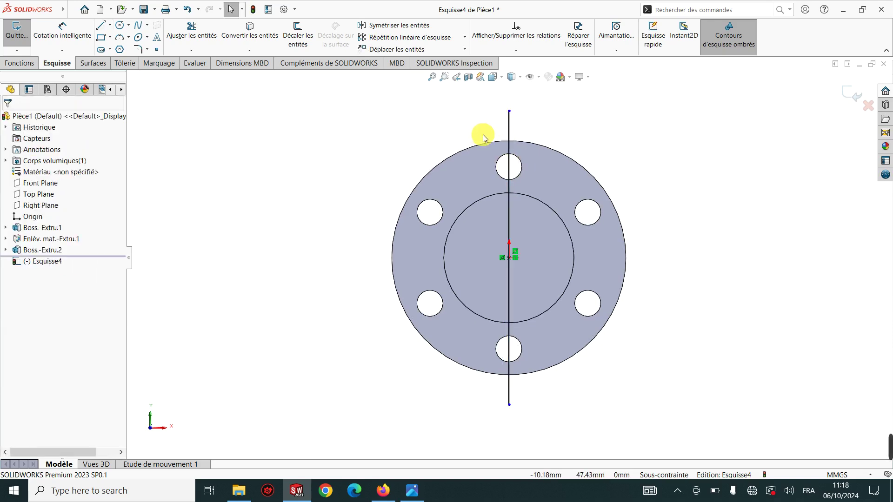
Step: Dimension the vertical line to 100 mm and make it construction geometry
{"action": "left_click", "coordinate": [63, 32]}
{"action": "left_click", "coordinate": [510, 222]}
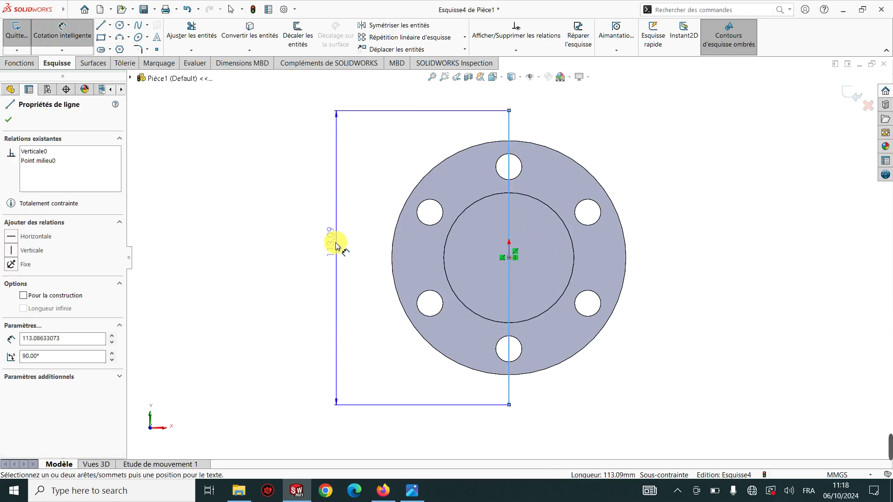
{"action": "left_click", "coordinate": [337, 244]}
{"action": "type", "text": "100"}
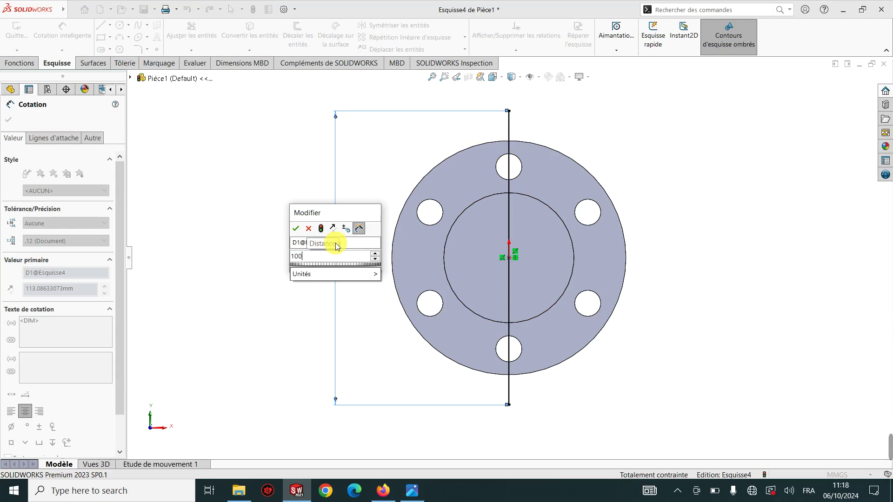
{"action": "key", "text": "Return"}
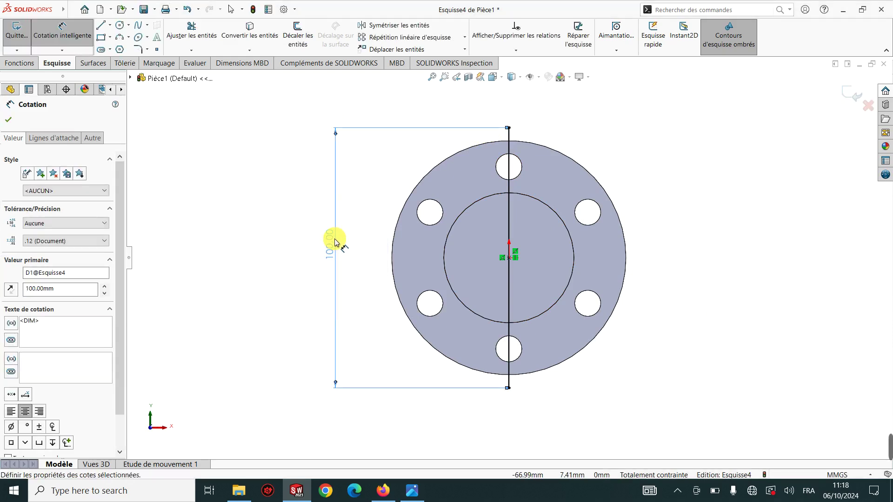
{"action": "key", "text": "Escape"}
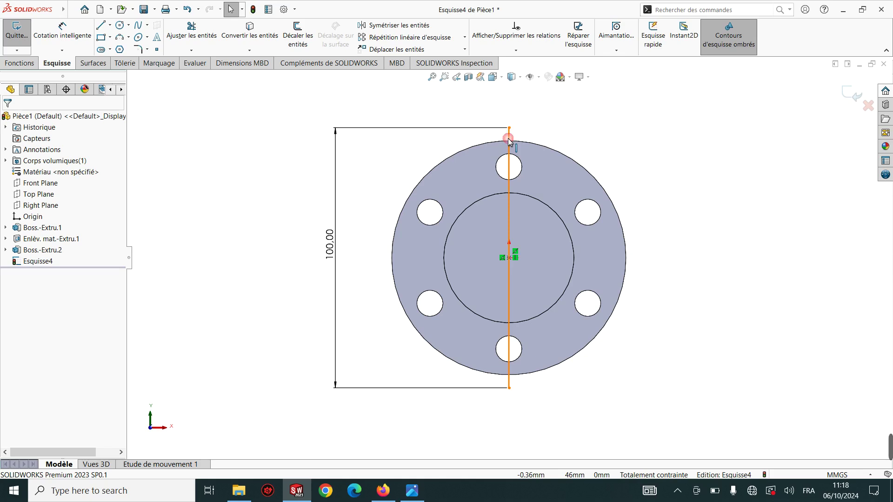
{"action": "left_click", "coordinate": [508, 140]}
{"action": "left_click", "coordinate": [549, 111]}
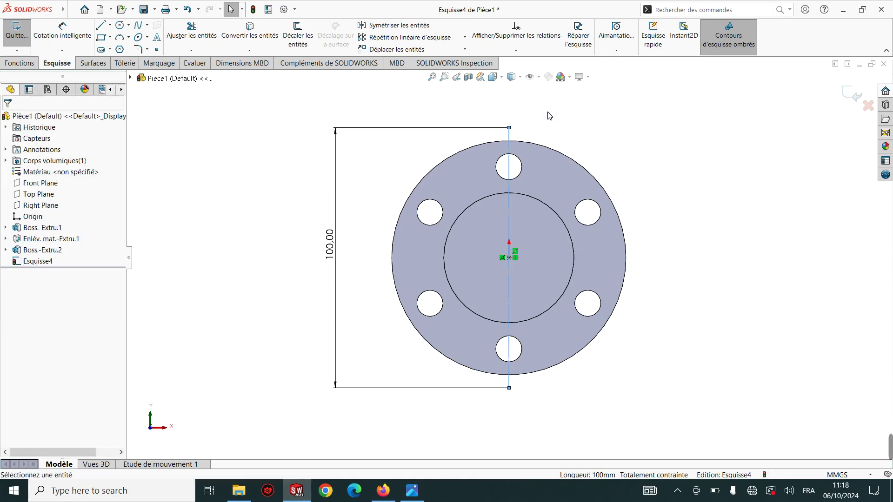
Step: Draw circles centred on the top and bottom ends of the 100 mm line
{"action": "left_click", "coordinate": [120, 25]}
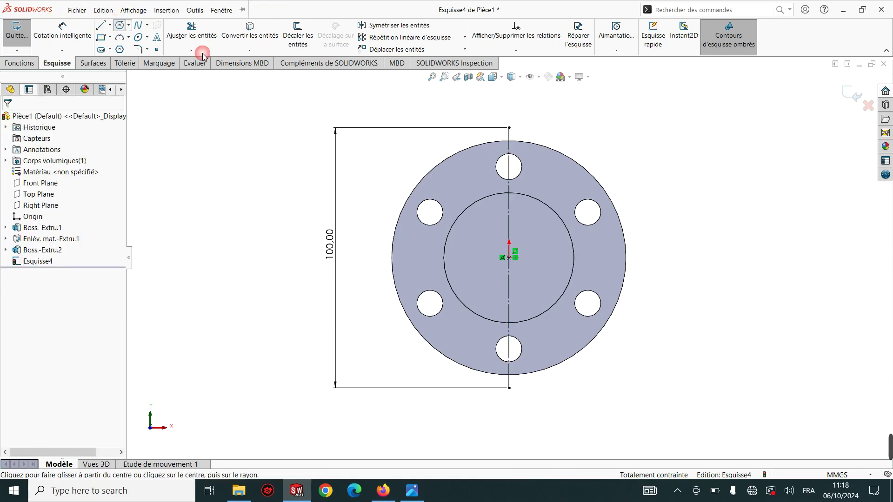
{"action": "left_click", "coordinate": [509, 128]}
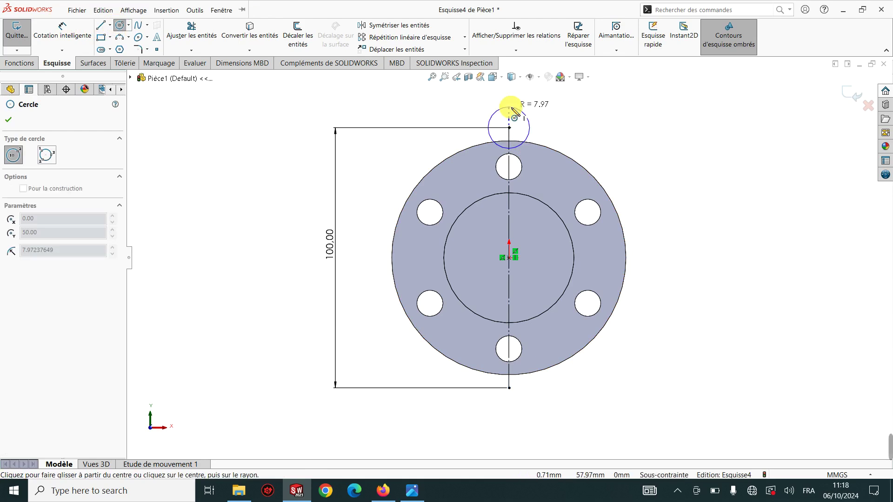
{"action": "left_click", "coordinate": [524, 113]}
{"action": "left_click", "coordinate": [509, 388]}
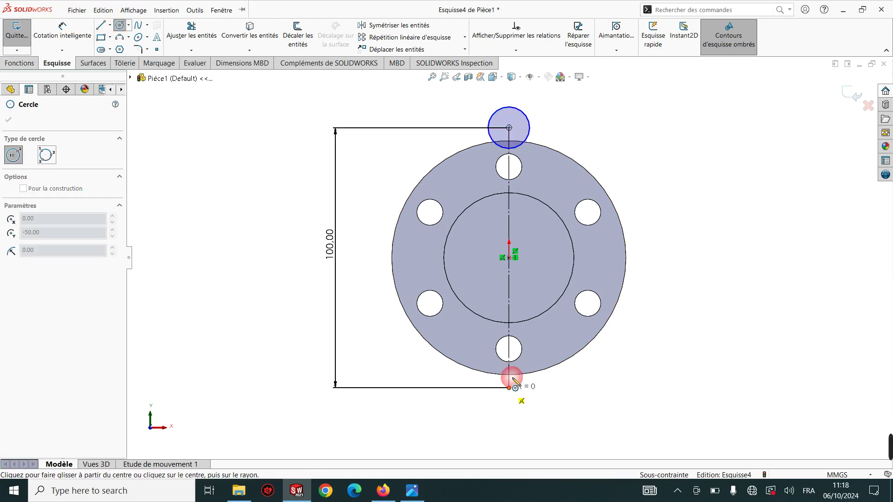
{"action": "left_click", "coordinate": [516, 368]}
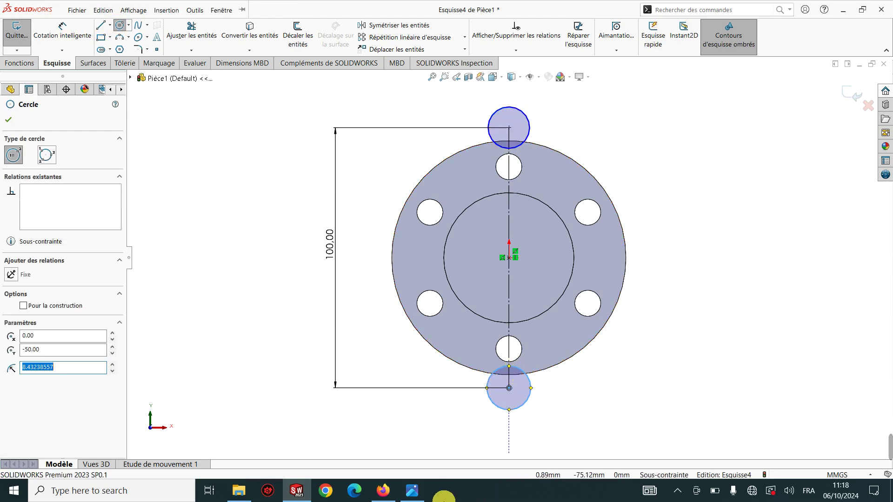
{"action": "left_click", "coordinate": [412, 490]}
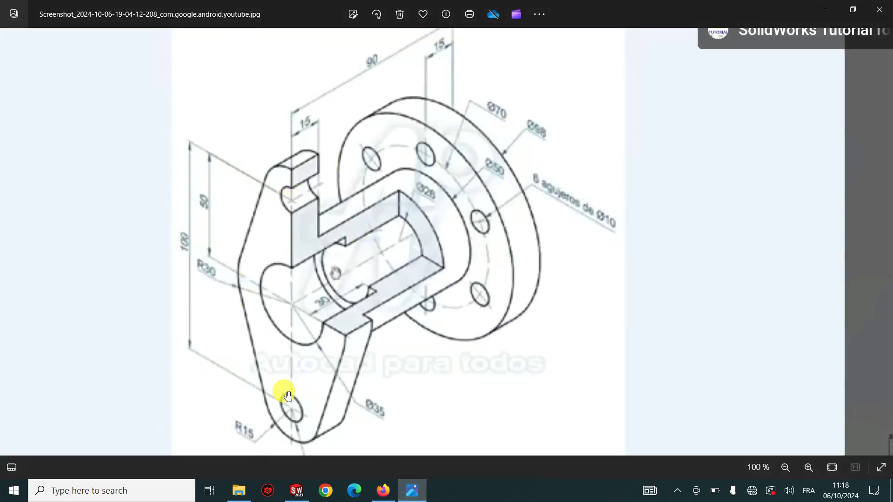
{"action": "left_click", "coordinate": [297, 490]}
Step: Dimension both end circles to Ø30 and bring up the reference drawing
{"action": "left_click", "coordinate": [61, 32]}
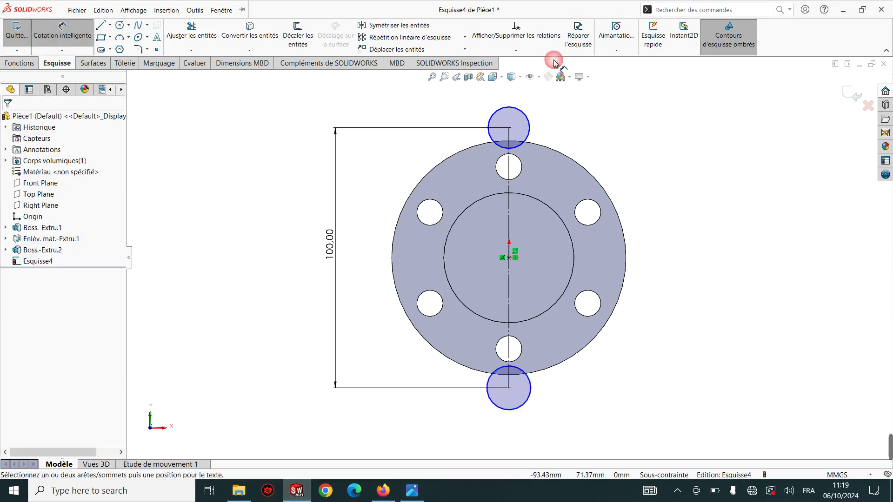
{"action": "left_click", "coordinate": [531, 130]}
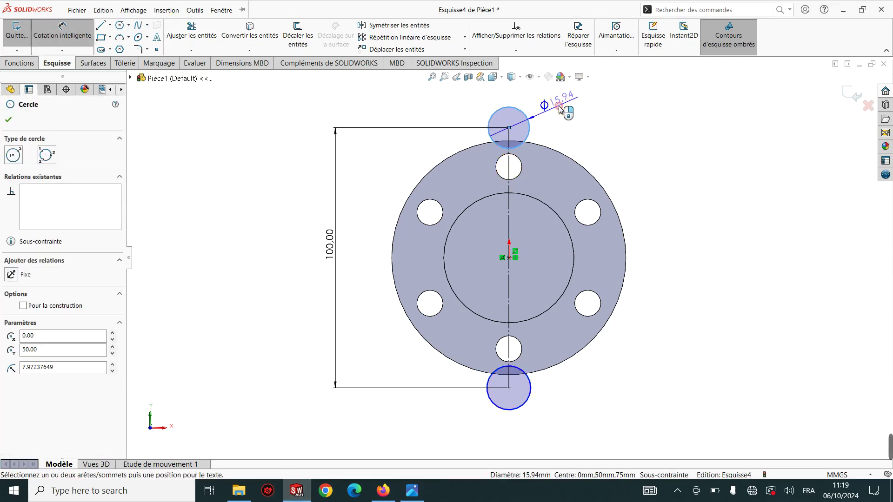
{"action": "left_click", "coordinate": [559, 109]}
{"action": "type", "text": "30"}
{"action": "key", "text": "Return"}
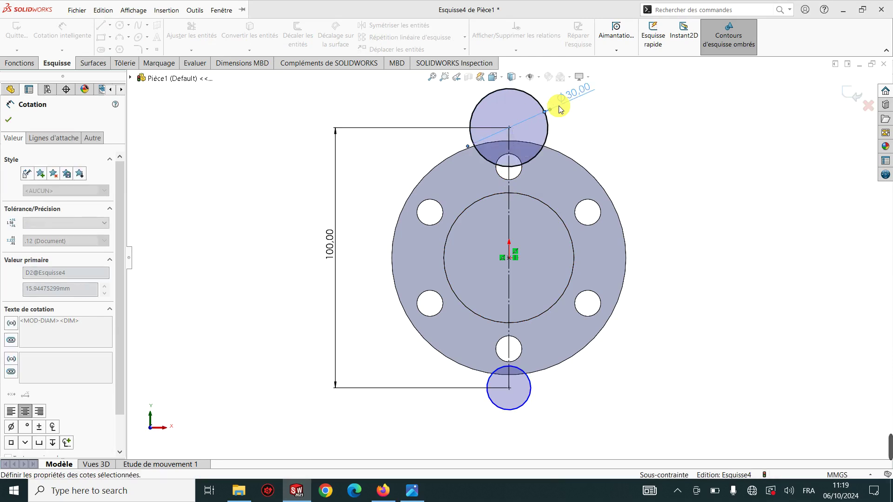
{"action": "left_click", "coordinate": [525, 371]}
{"action": "left_click", "coordinate": [583, 362]}
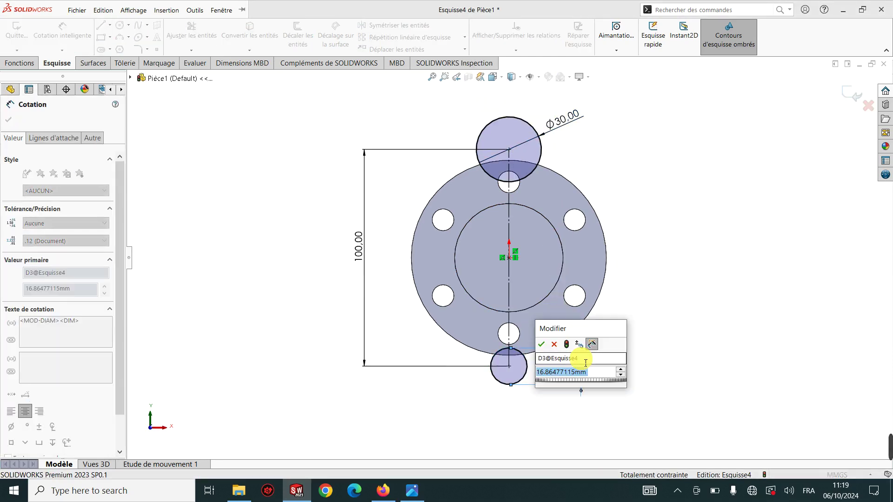
{"action": "key", "text": "Return"}
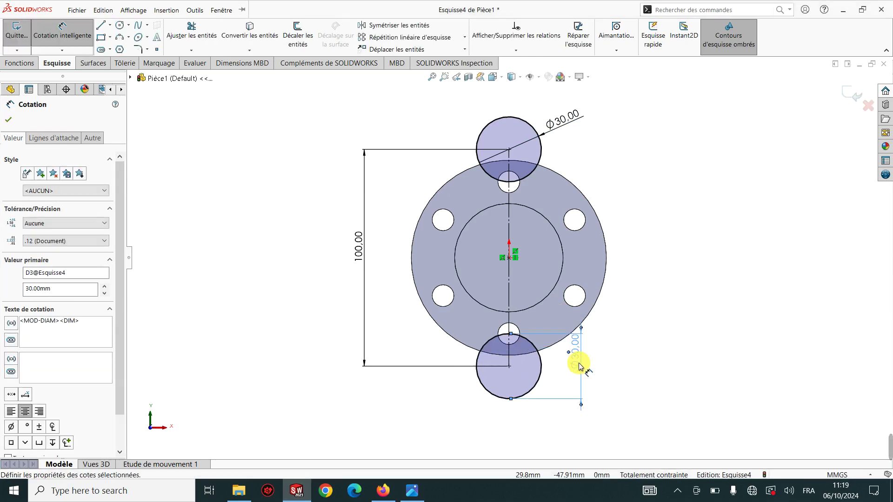
{"action": "left_click", "coordinate": [421, 495]}
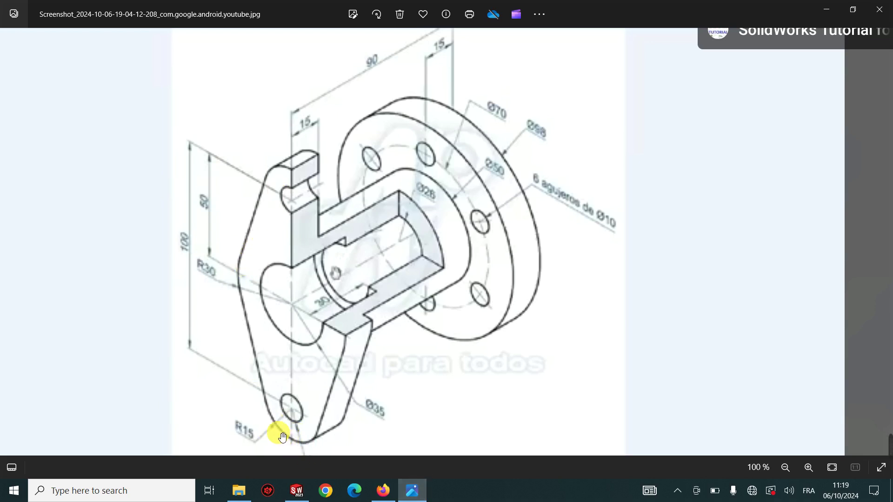
Step: Draw a centre-point circle concentric with the top Ø30 circle
{"action": "left_click", "coordinate": [835, 10]}
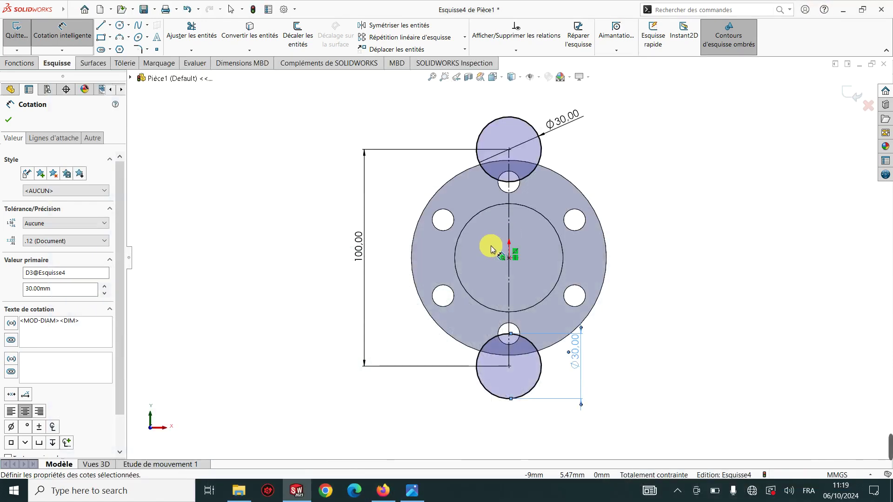
{"action": "left_click", "coordinate": [128, 26]}
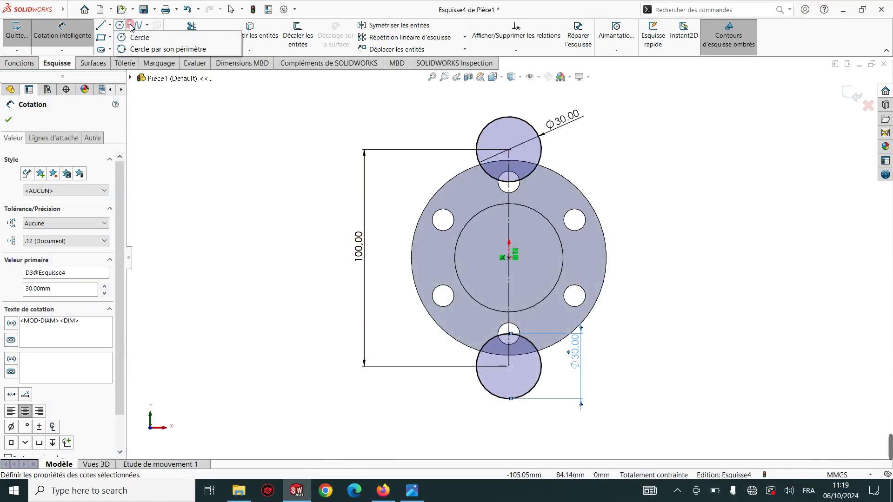
{"action": "left_click", "coordinate": [123, 36]}
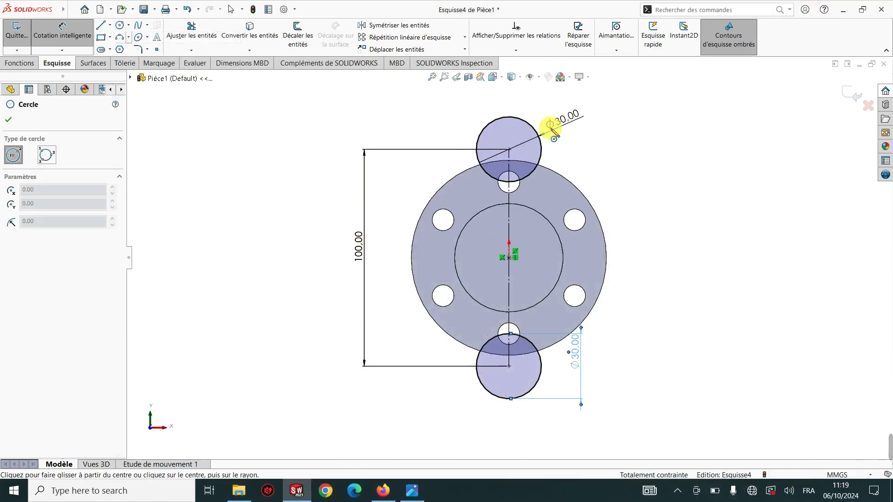
{"action": "left_click", "coordinate": [509, 150]}
{"action": "key", "text": "z"}
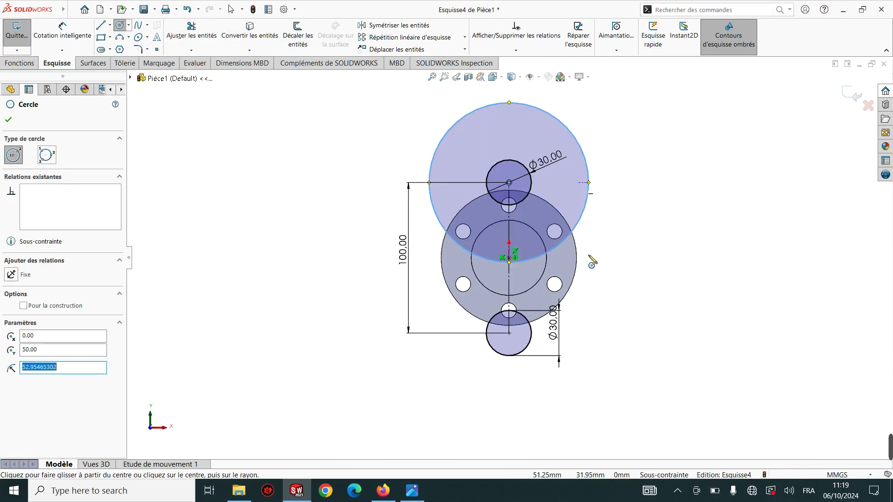
{"action": "key", "text": "Escape"}
{"action": "right_click_drag", "start_coordinate": [692, 163], "coordinate": [692, 135]}
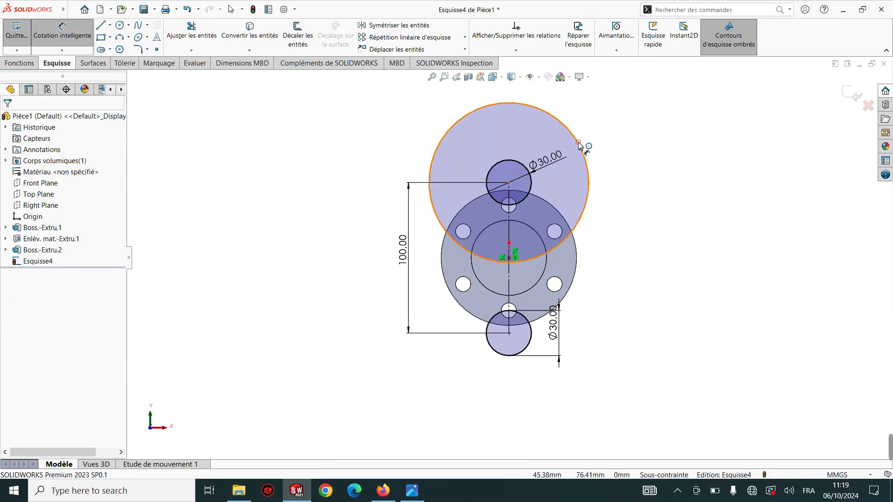
Step: Dimension the new top circle to Ø60
{"action": "left_click", "coordinate": [579, 146]}
{"action": "left_click", "coordinate": [626, 124]}
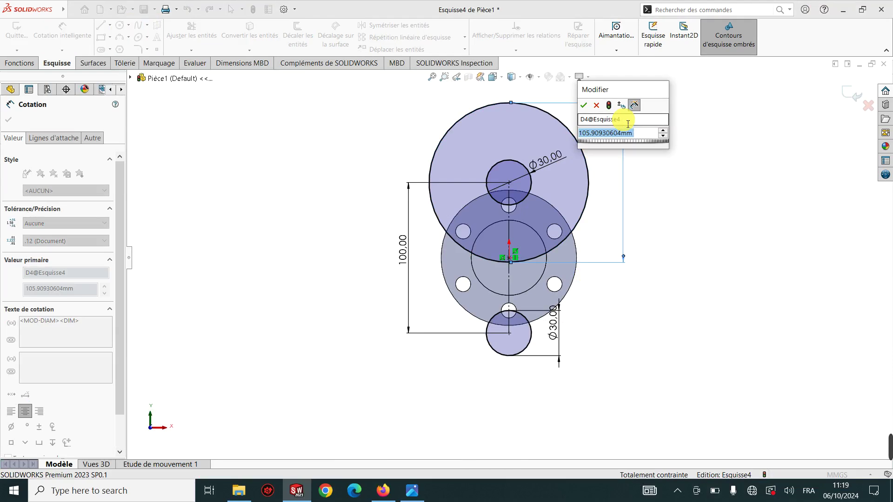
{"action": "type", "text": "60"}
{"action": "key", "text": "Return"}
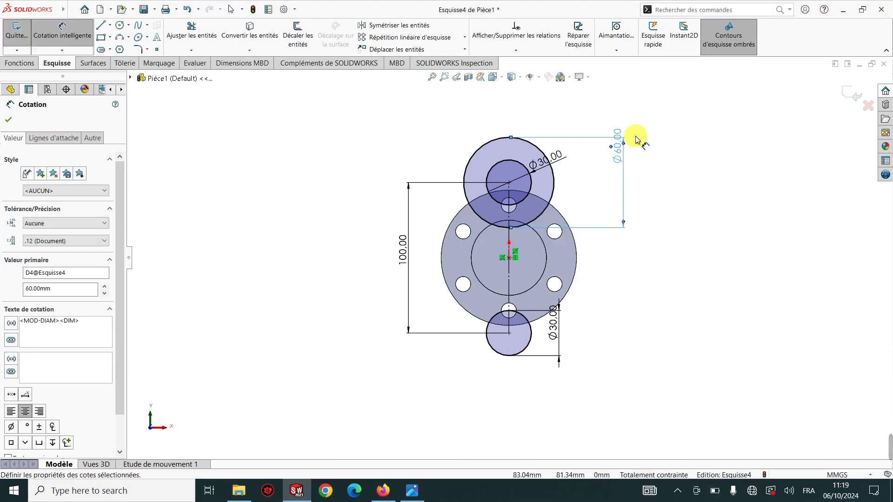
{"action": "left_click", "coordinate": [129, 26]}
{"action": "left_click", "coordinate": [126, 36]}
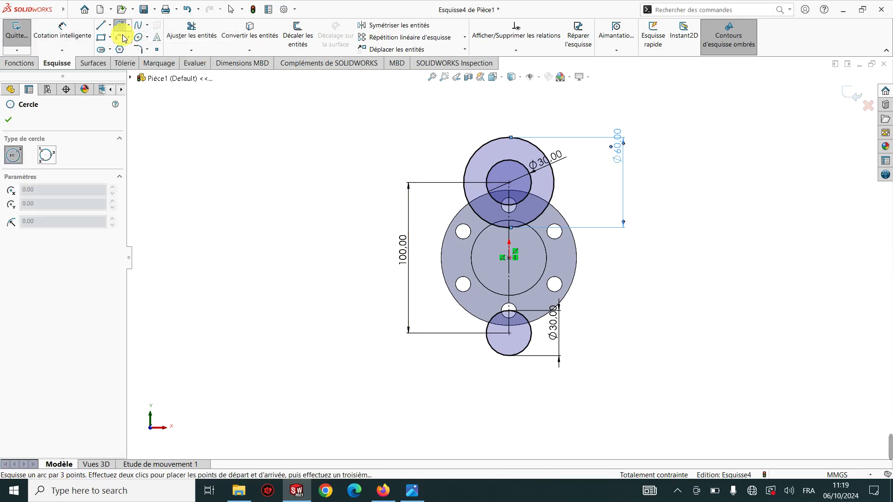
Step: Draw a larger circle centred on the bottom Ø30 circle and adjust its Ø30 dimension
{"action": "left_click", "coordinate": [509, 333]}
{"action": "left_click", "coordinate": [509, 371]}
{"action": "right_click_drag", "start_coordinate": [692, 401], "coordinate": [679, 330]}
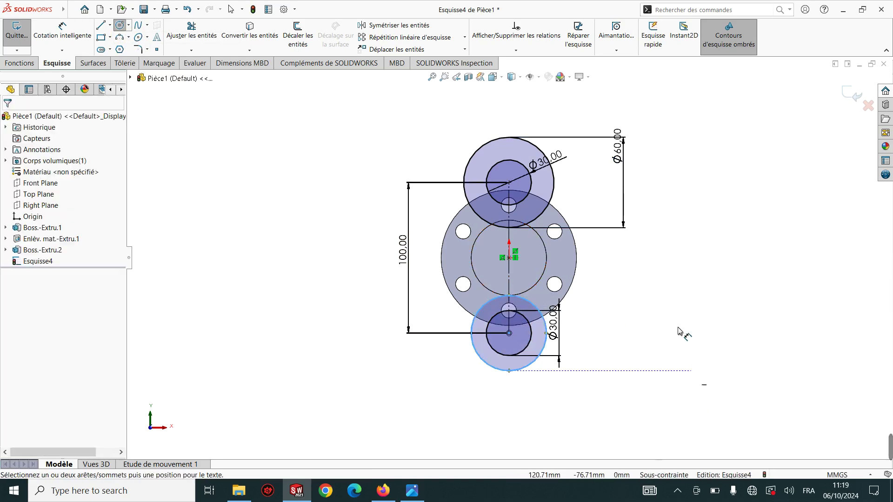
{"action": "left_click", "coordinate": [537, 331]}
{"action": "right_click", "coordinate": [576, 318]}
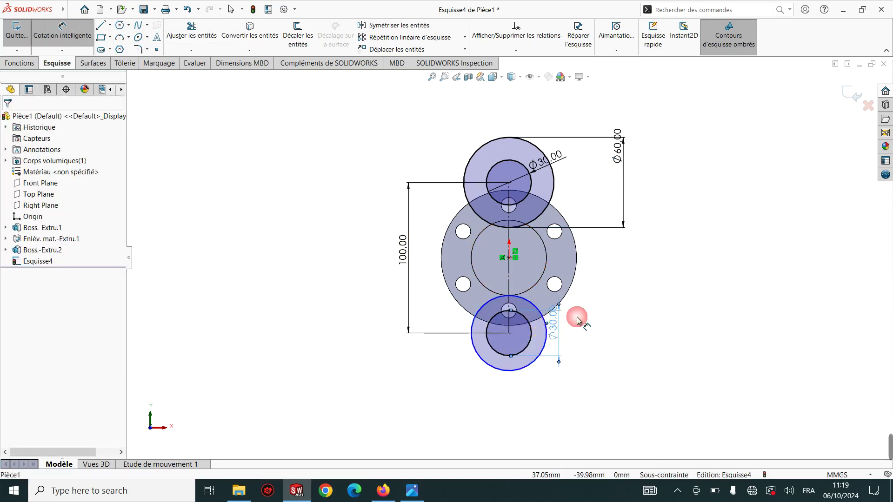
{"action": "left_click", "coordinate": [624, 304]}
Step: Add a driven diameter dimension to the inner bottom circle and dismiss the warning
{"action": "right_click_drag", "start_coordinate": [604, 393], "coordinate": [564, 337]}
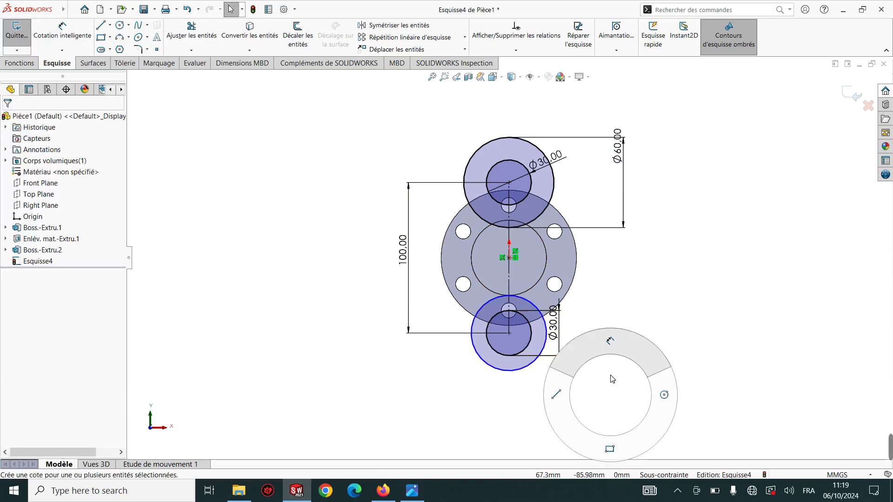
{"action": "left_click", "coordinate": [529, 328]}
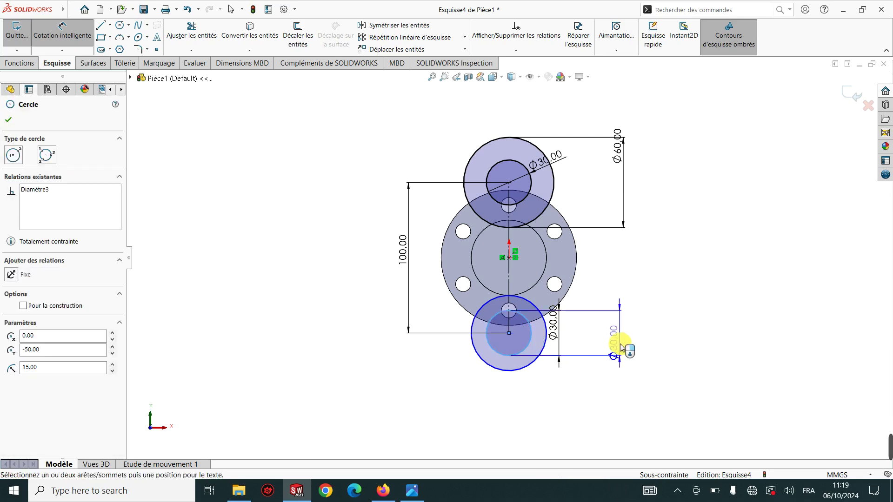
{"action": "left_click", "coordinate": [622, 348]}
{"action": "key", "text": "Return"}
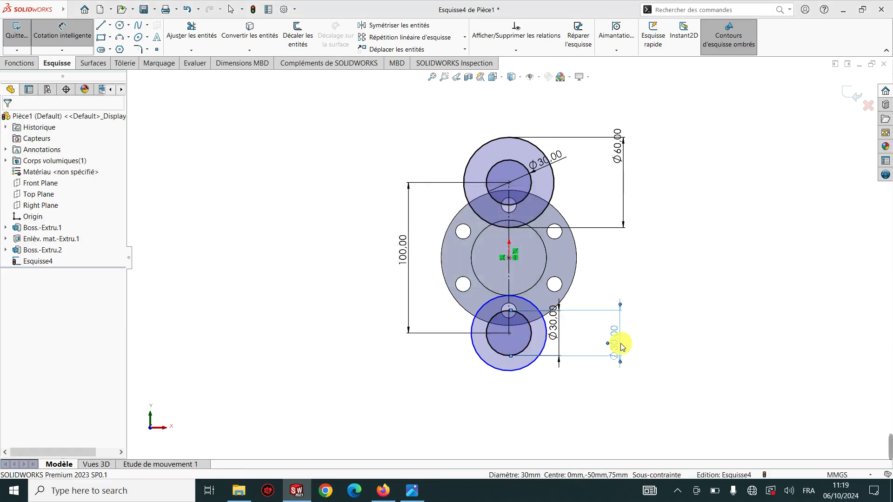
{"action": "left_click", "coordinate": [636, 347]}
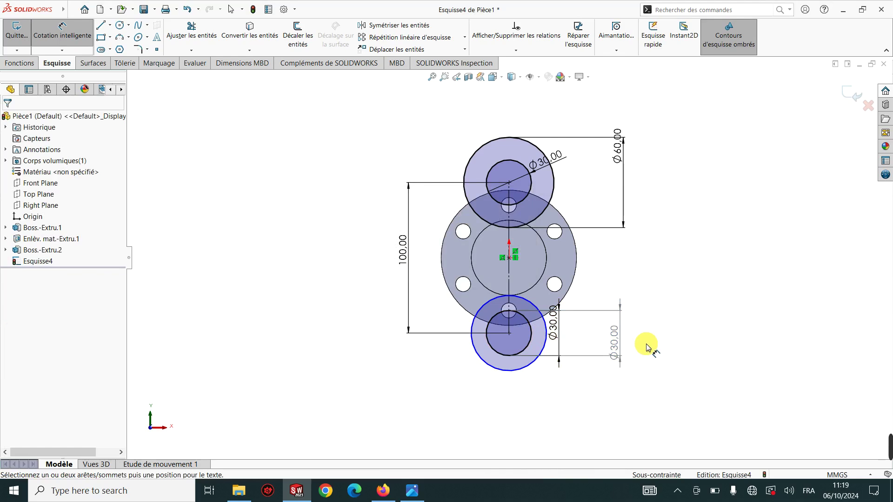
{"action": "double_click", "coordinate": [617, 347]}
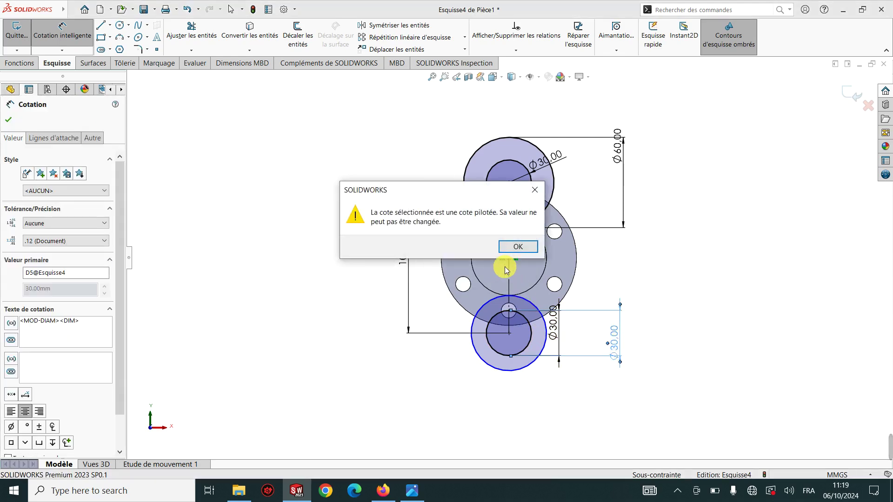
{"action": "left_click", "coordinate": [515, 251]}
Step: Change the bottom circle's diameter to 60 mm and add a Ø60 dimension
{"action": "double_click", "coordinate": [556, 328]}
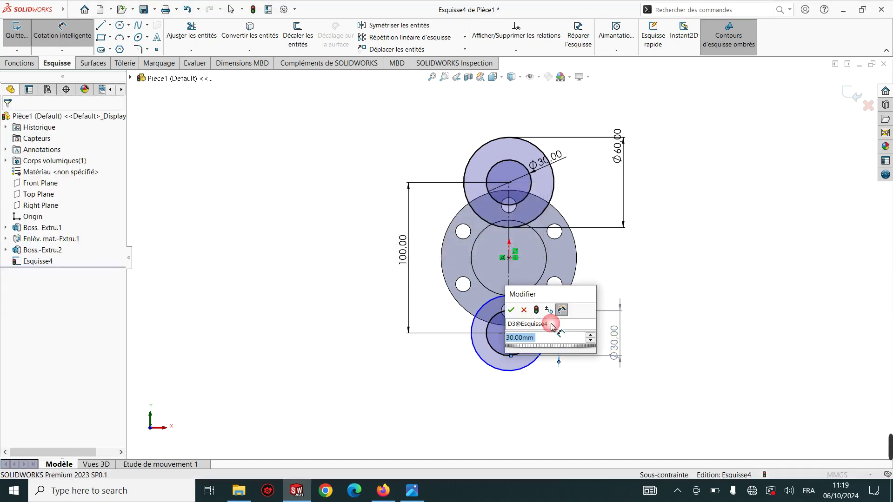
{"action": "type", "text": "60"}
{"action": "key", "text": "Return"}
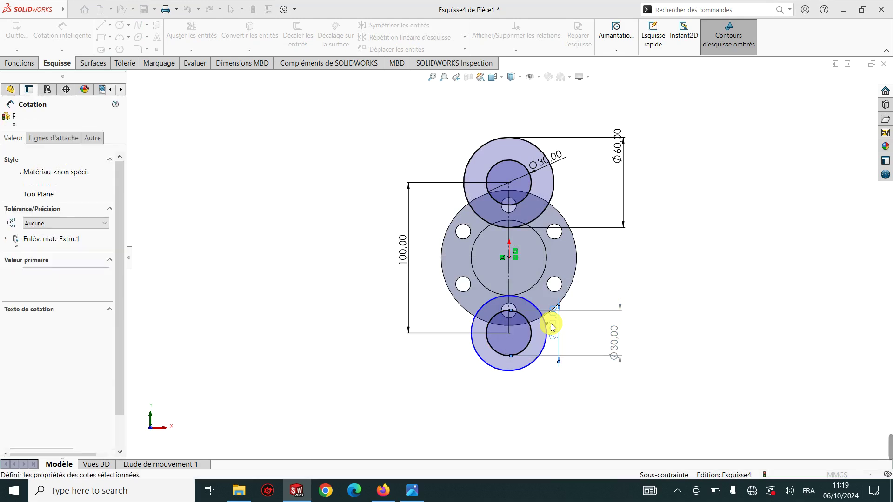
{"action": "left_click", "coordinate": [596, 346]}
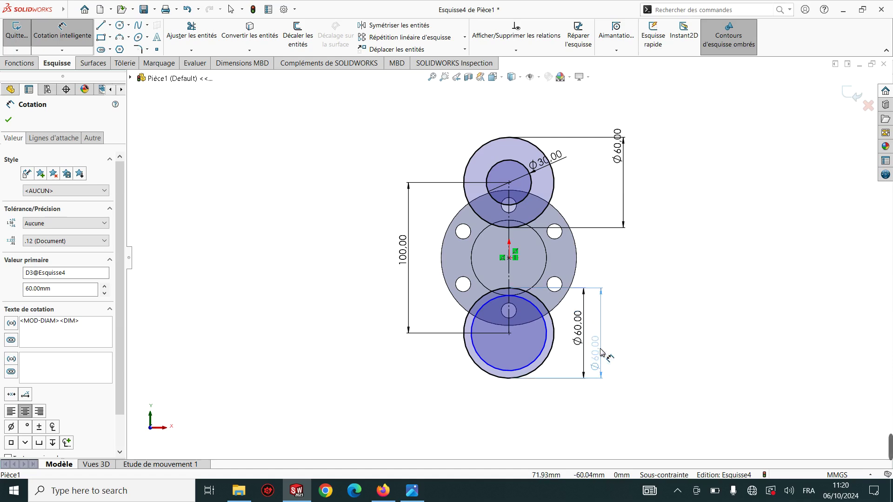
{"action": "left_click", "coordinate": [584, 334]}
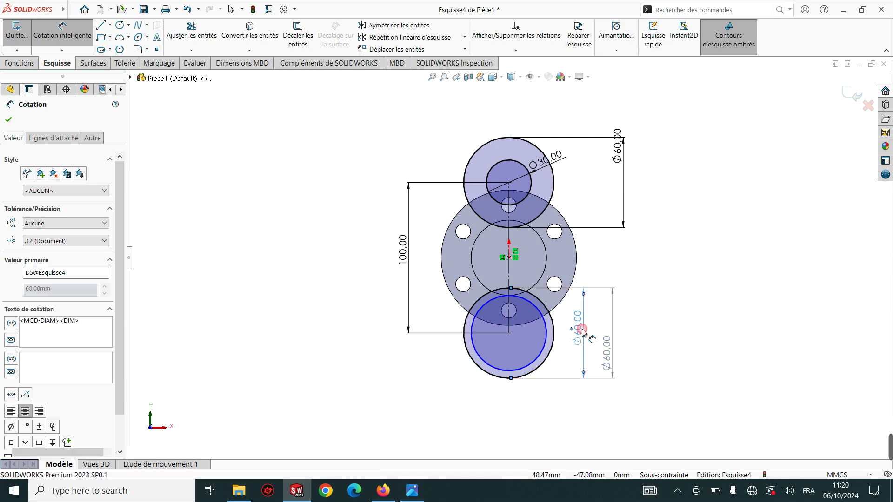
{"action": "key", "text": "Return"}
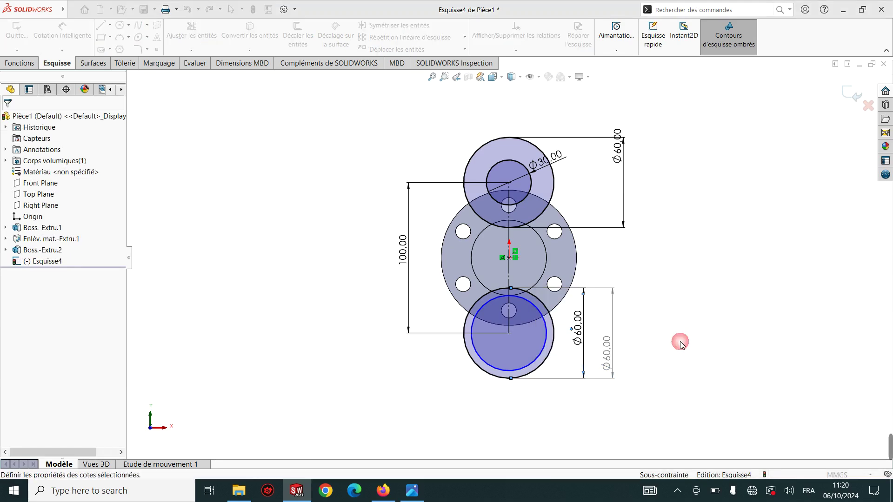
{"action": "key", "text": "Escape"}
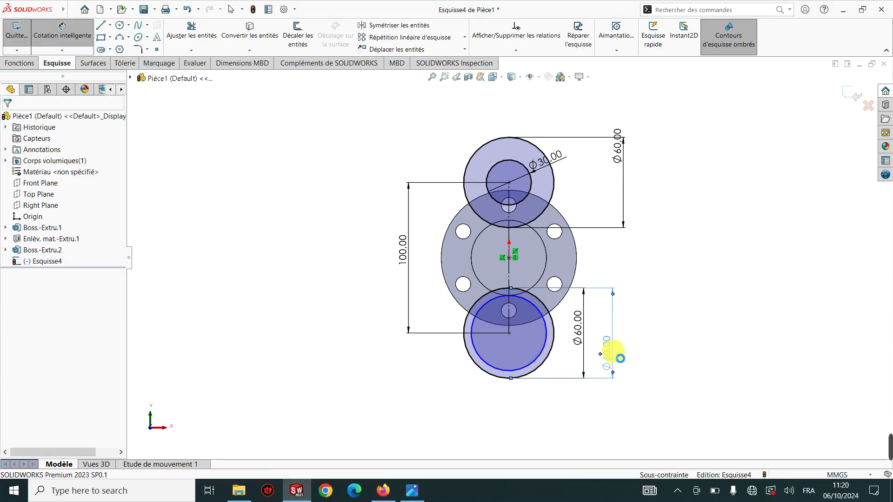
Step: Delete the extra diameter dimensions on the lower circles
{"action": "left_click", "coordinate": [578, 331]}
{"action": "key", "text": "Delete"}
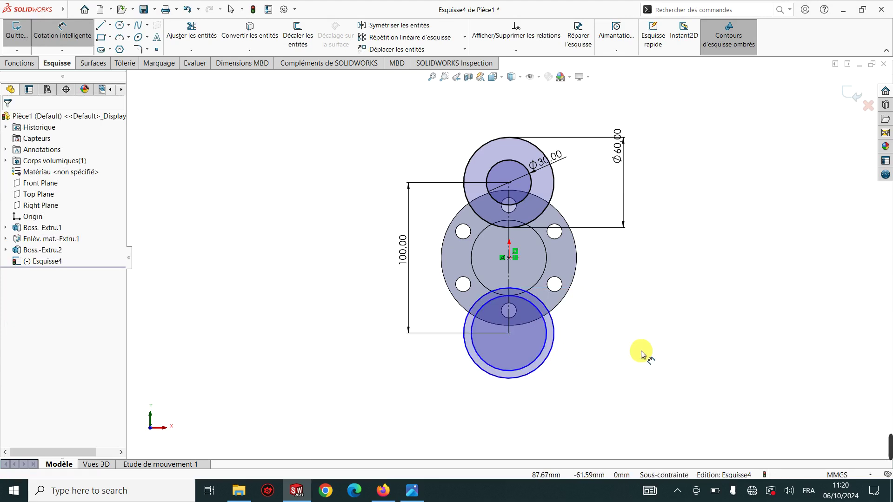
{"action": "key", "text": "Escape"}
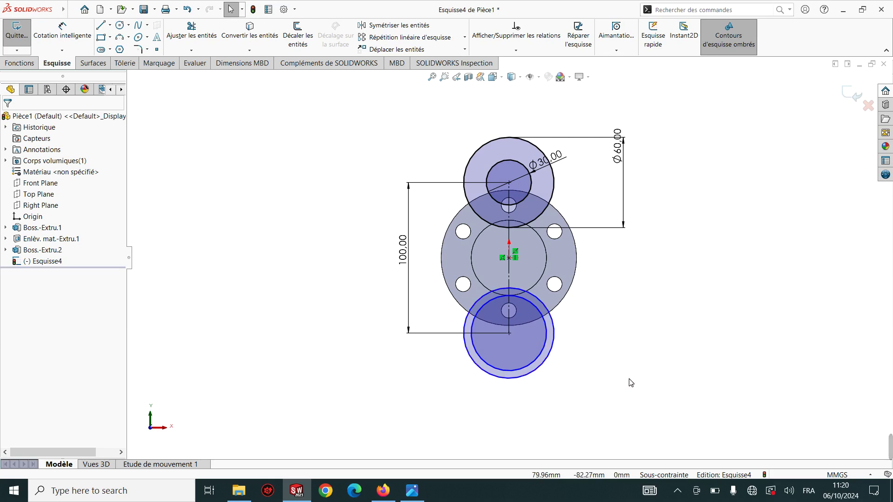
{"action": "right_click_drag", "start_coordinate": [630, 382], "coordinate": [614, 354]}
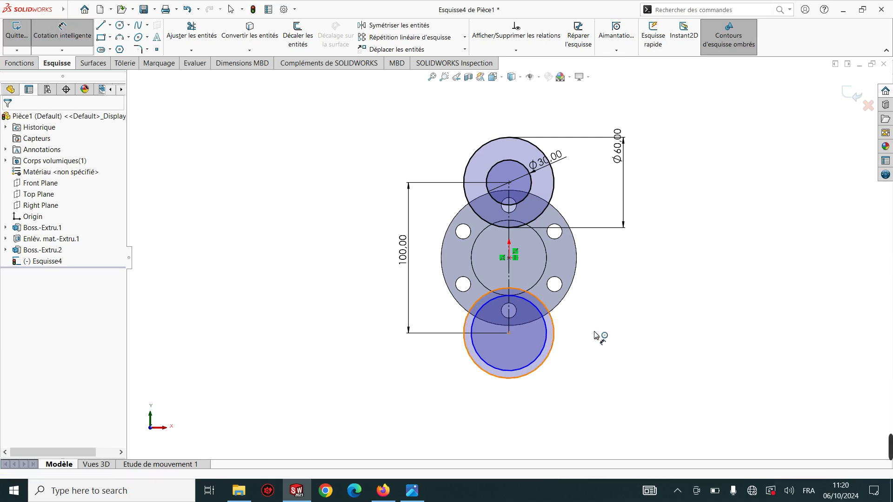
Step: Dimension the lower outer circle to Ø60 and the inner lower circle to Ø30
{"action": "left_click", "coordinate": [554, 333]}
{"action": "left_click", "coordinate": [605, 340]}
{"action": "type", "text": "6"}
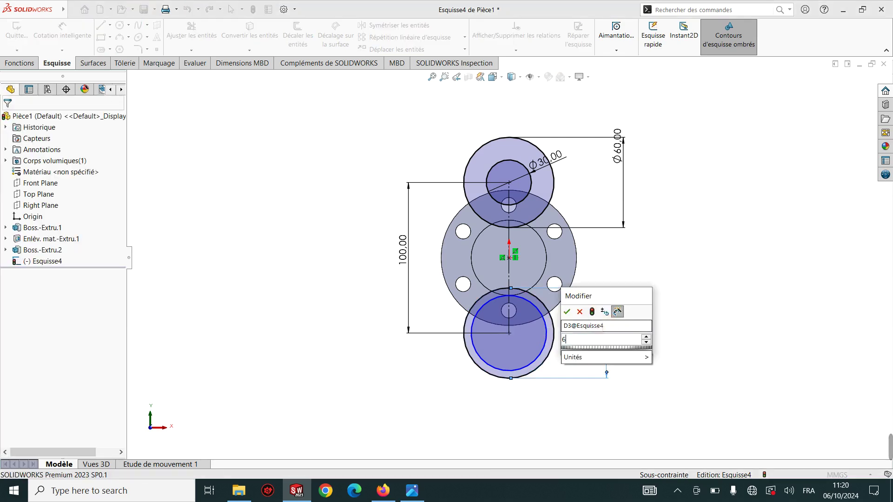
{"action": "type", "text": "0"}
{"action": "key", "text": "Return"}
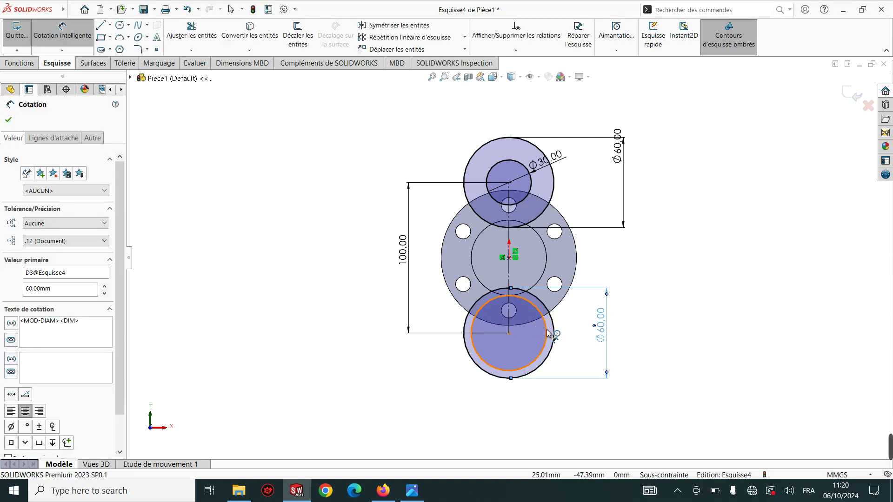
{"action": "left_click", "coordinate": [549, 333]}
{"action": "left_click", "coordinate": [588, 400]}
{"action": "type", "text": "30"}
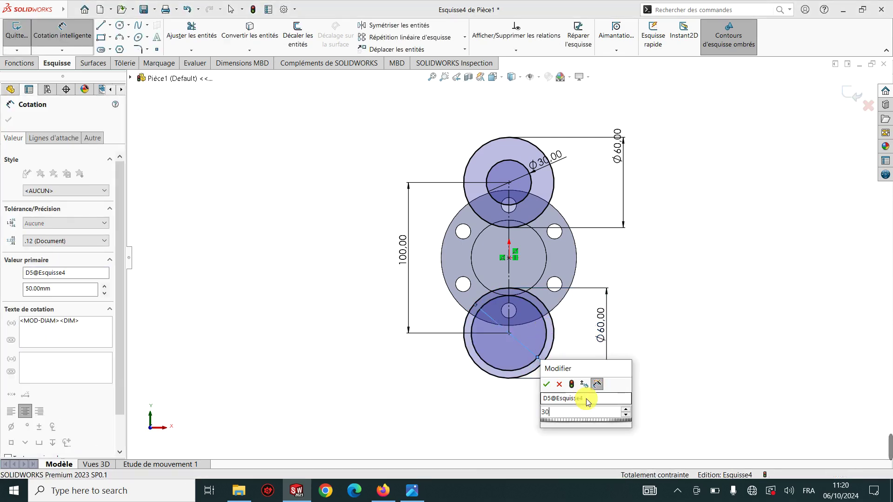
{"action": "key", "text": "Return"}
{"action": "left_click", "coordinate": [678, 399]}
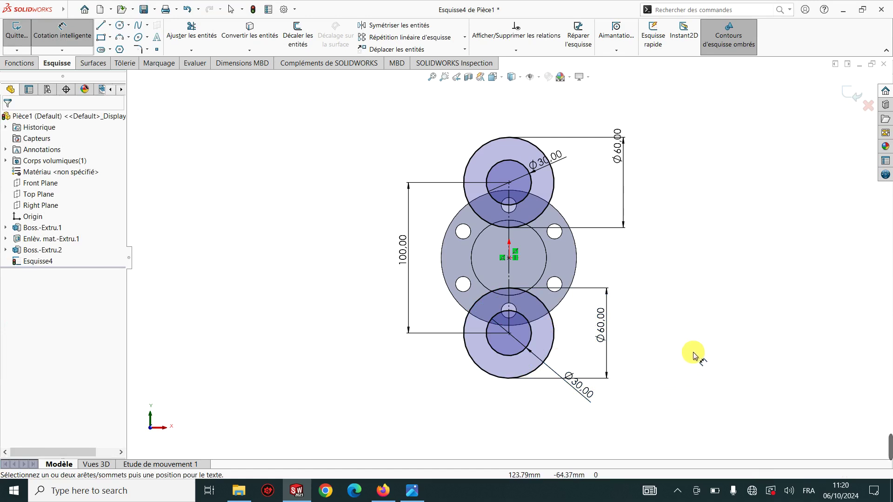
Step: Sketch a line from the upper Ø60 circle running down-left past the hub
{"action": "left_click", "coordinate": [110, 25]}
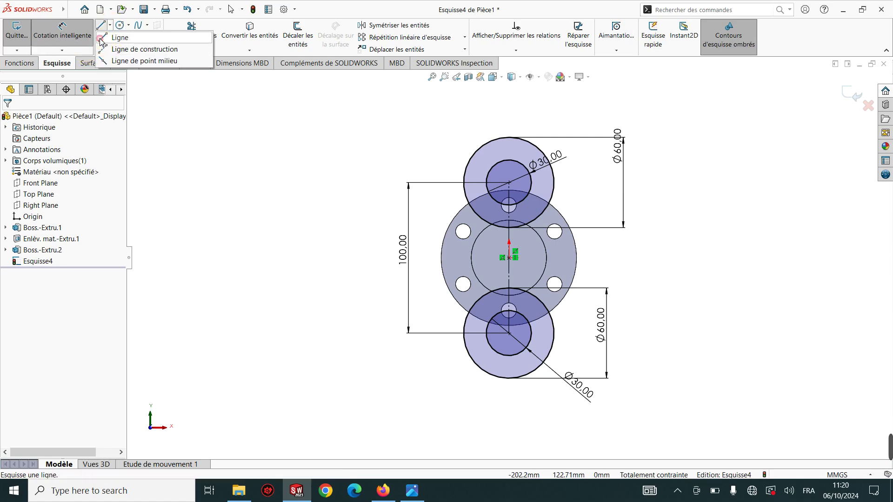
{"action": "left_click", "coordinate": [114, 34]}
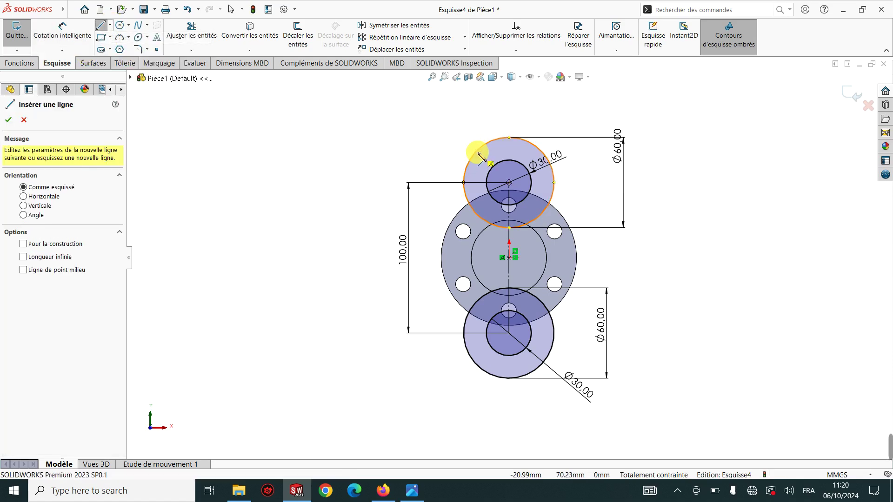
{"action": "left_click", "coordinate": [473, 154]}
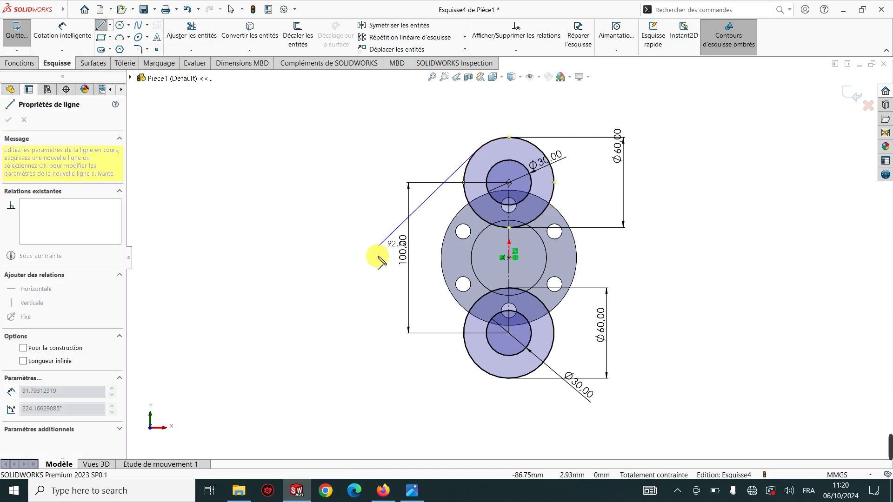
{"action": "left_click", "coordinate": [366, 279]}
{"action": "key", "text": "Escape"}
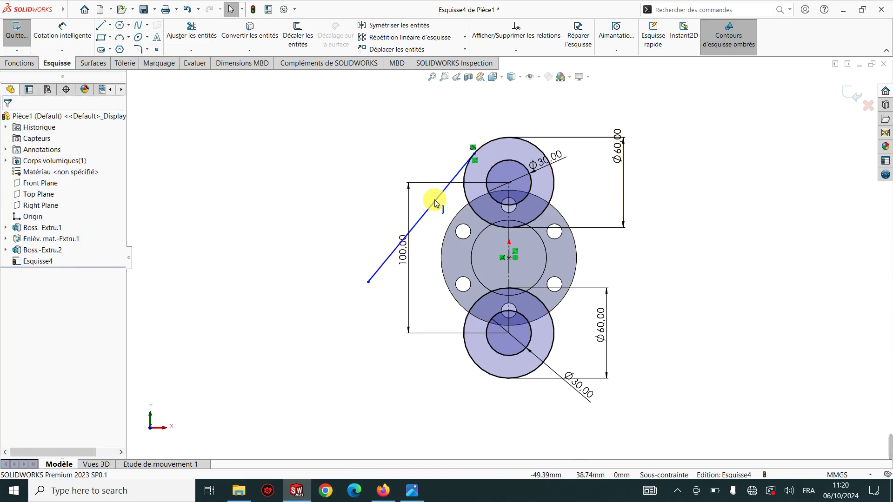
Step: Make the slanted line tangent to the upper Ø60 circle
{"action": "left_click", "coordinate": [436, 200]}
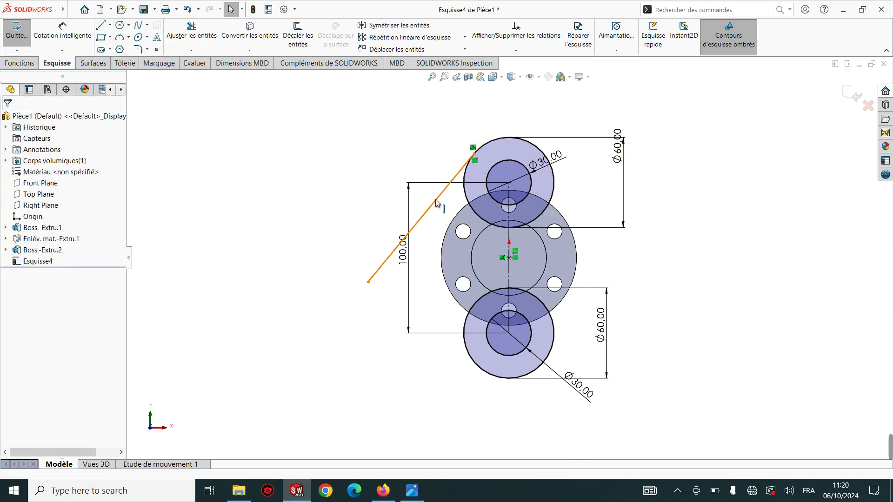
{"action": "left_click", "coordinate": [465, 195], "text": "ctrl"}
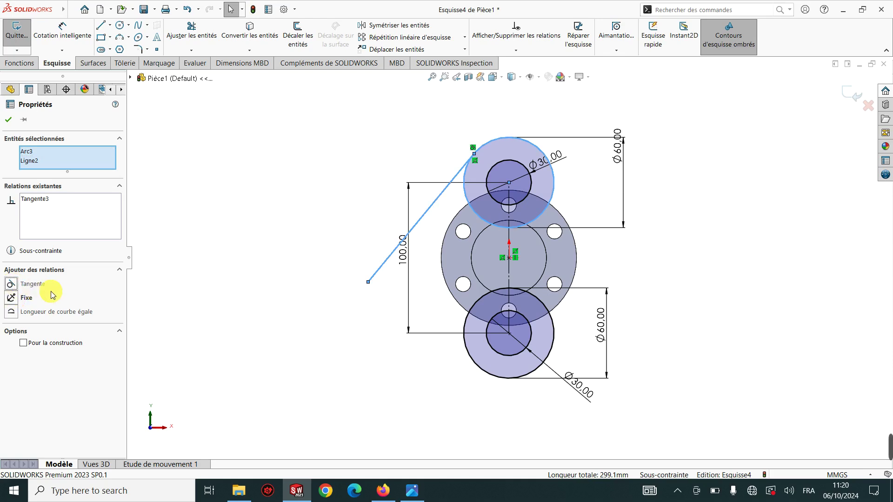
{"action": "left_click", "coordinate": [9, 121]}
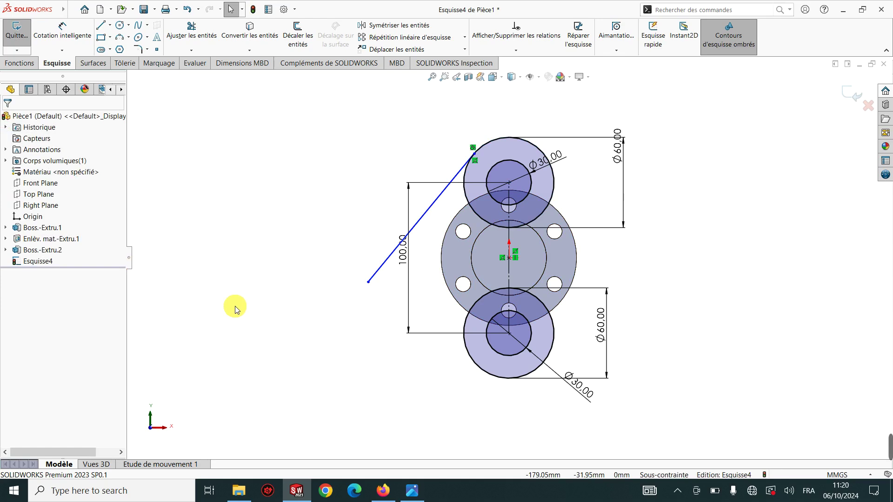
{"action": "left_click", "coordinate": [430, 213]}
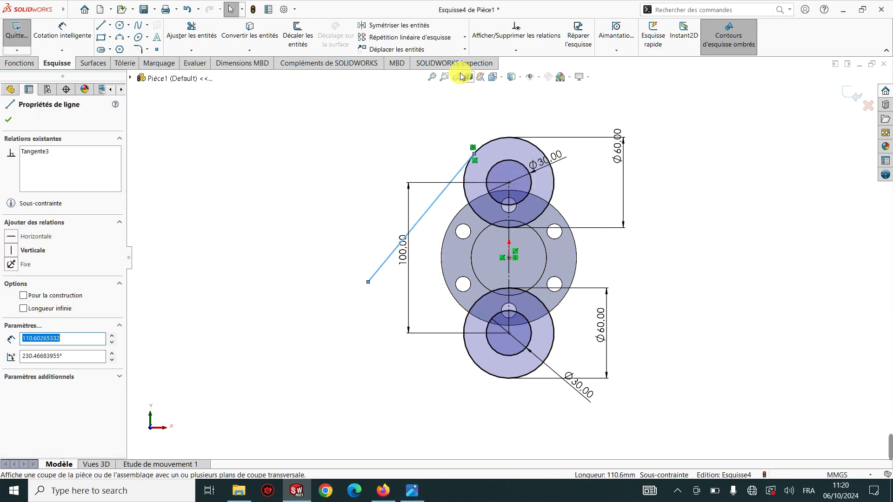
{"action": "left_click", "coordinate": [465, 36]}
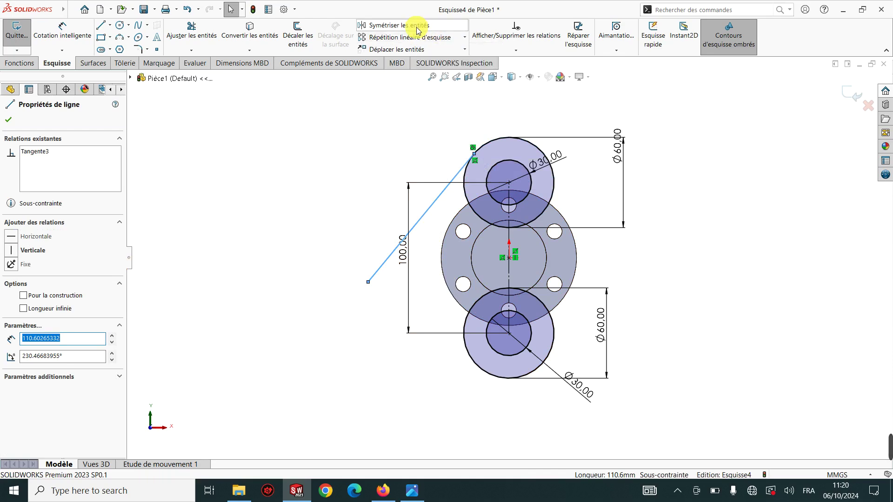
Step: Mirror the slanted line about the vertical centreline to create its right-hand copy
{"action": "left_click", "coordinate": [400, 25]}
{"action": "left_click", "coordinate": [72, 276]}
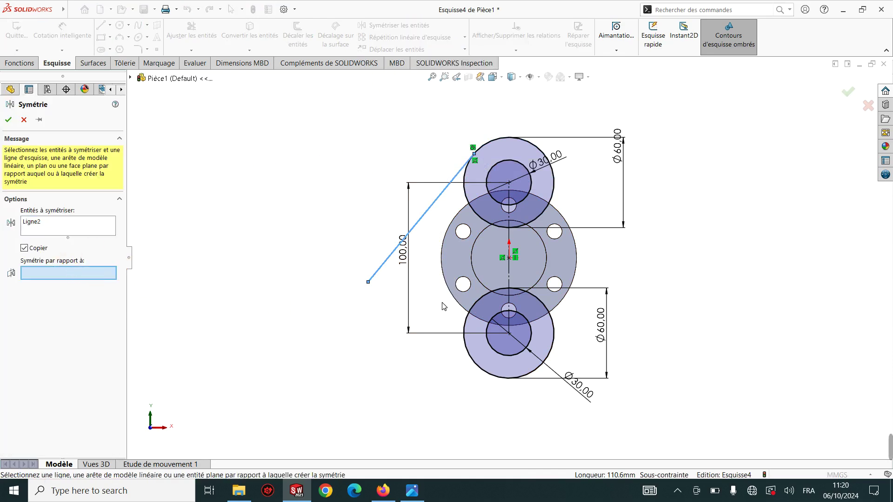
{"action": "left_click", "coordinate": [511, 259]}
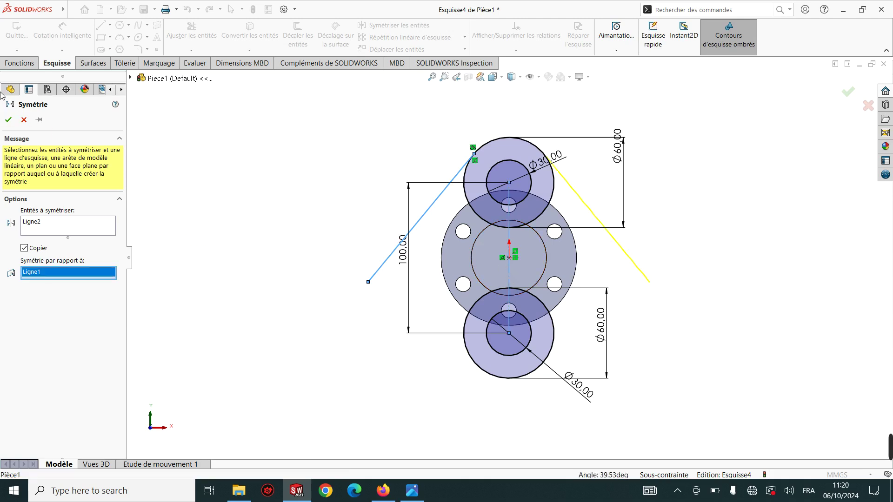
{"action": "left_click", "coordinate": [9, 122]}
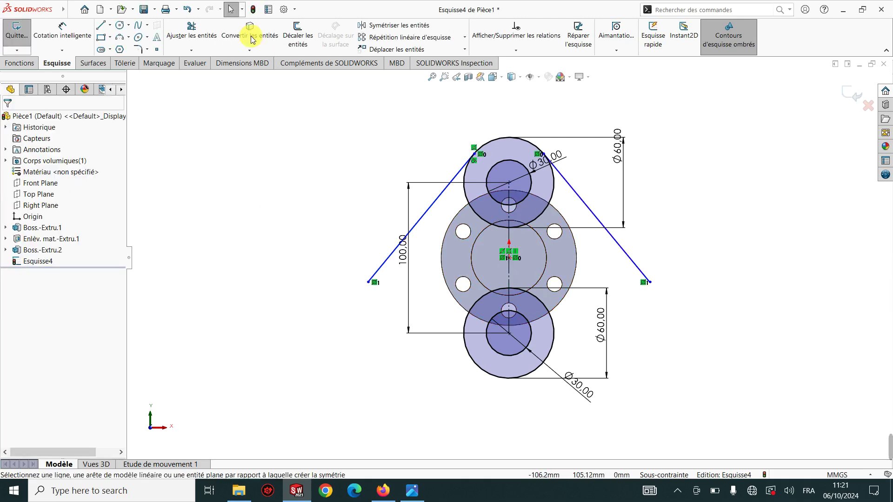
Step: Draw a horizontal construction line rightward from the origin
{"action": "left_click", "coordinate": [110, 25]}
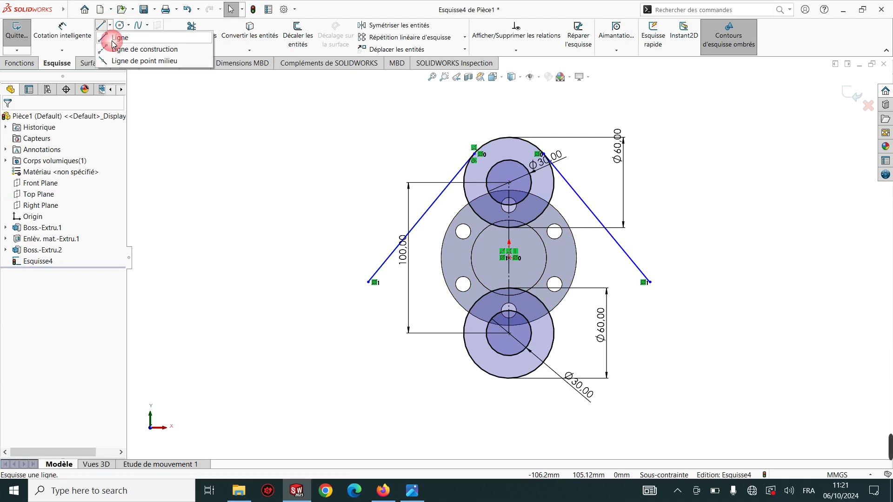
{"action": "left_click", "coordinate": [125, 52]}
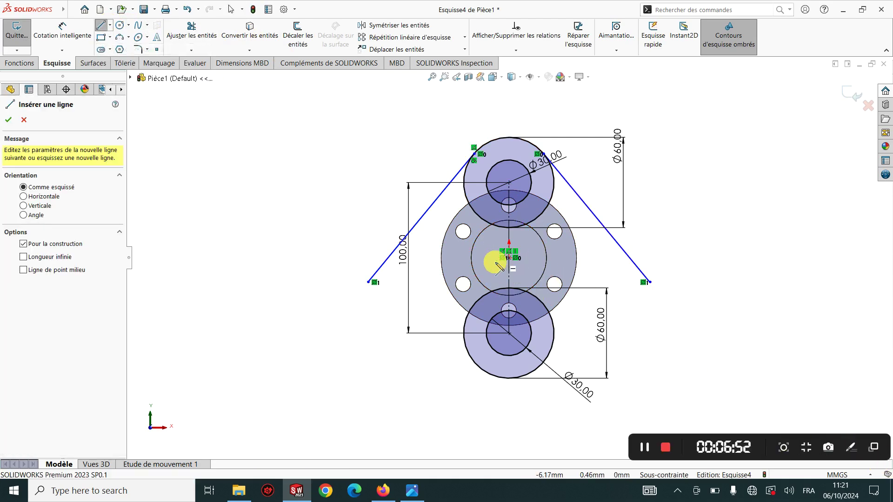
{"action": "left_click_drag", "start_coordinate": [510, 259], "coordinate": [600, 258]}
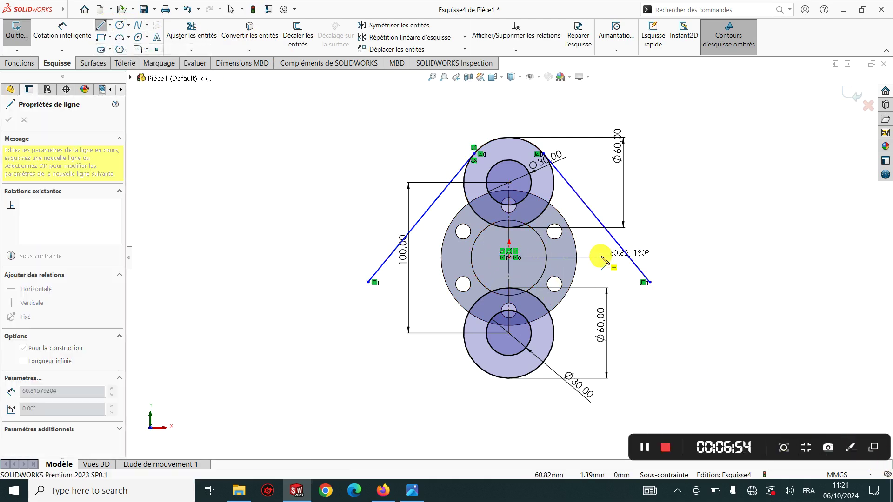
{"action": "key", "text": "Escape"}
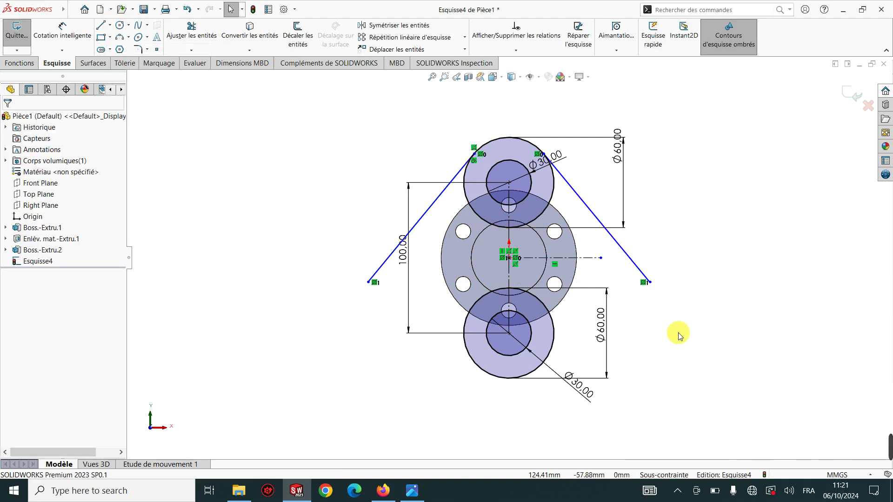
Step: Mirror Ligne2 and Ligne3 downward about the horizontal construction line Ligne4
{"action": "left_click", "coordinate": [399, 25]}
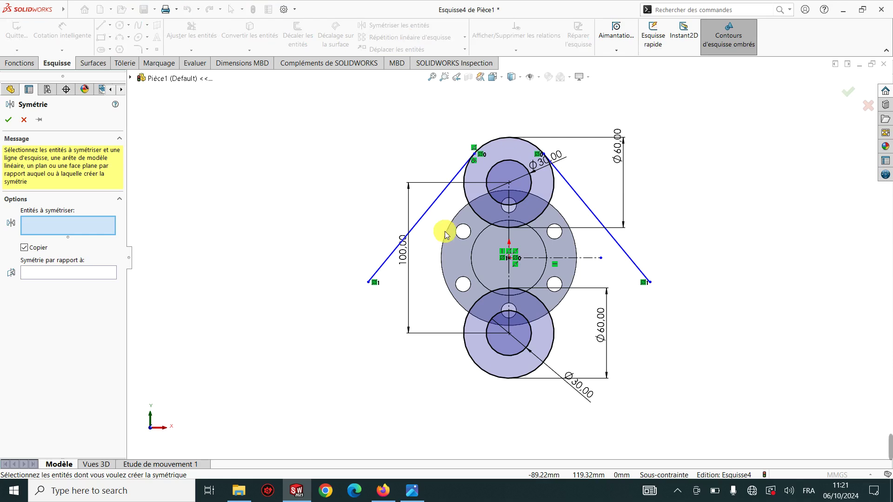
{"action": "left_click", "coordinate": [426, 212]}
{"action": "left_click", "coordinate": [592, 212]}
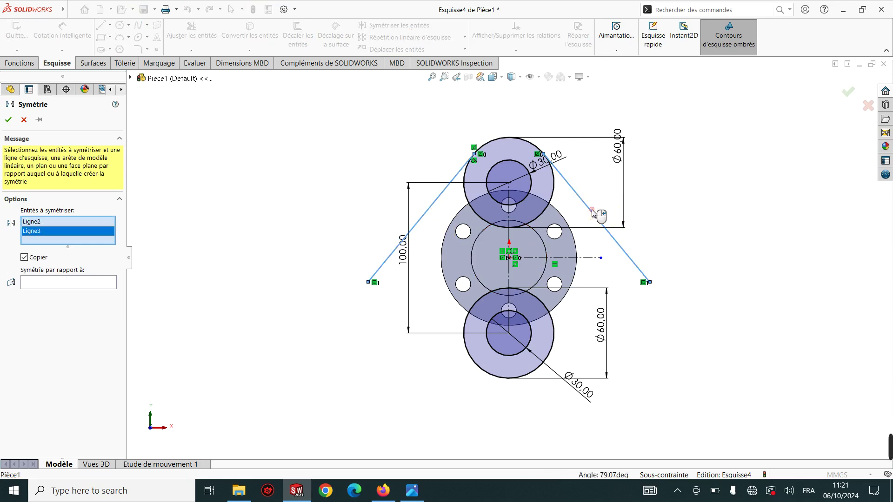
{"action": "left_click", "coordinate": [113, 283]}
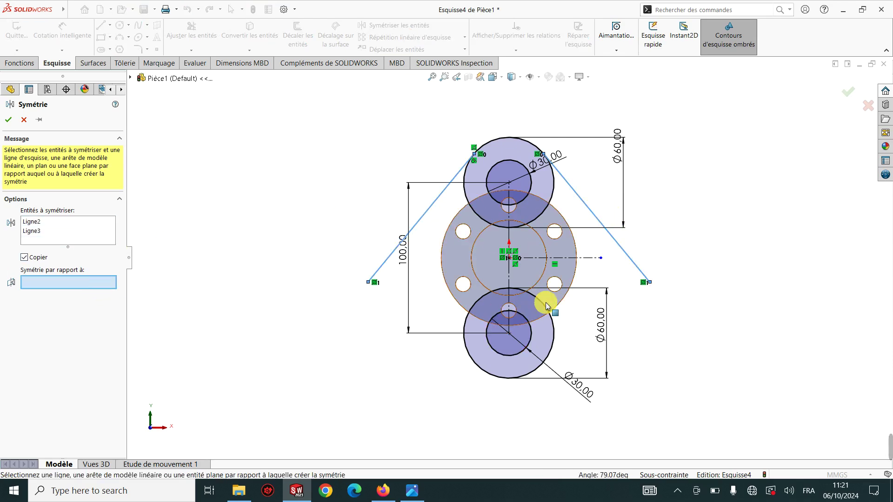
{"action": "left_click", "coordinate": [575, 259]}
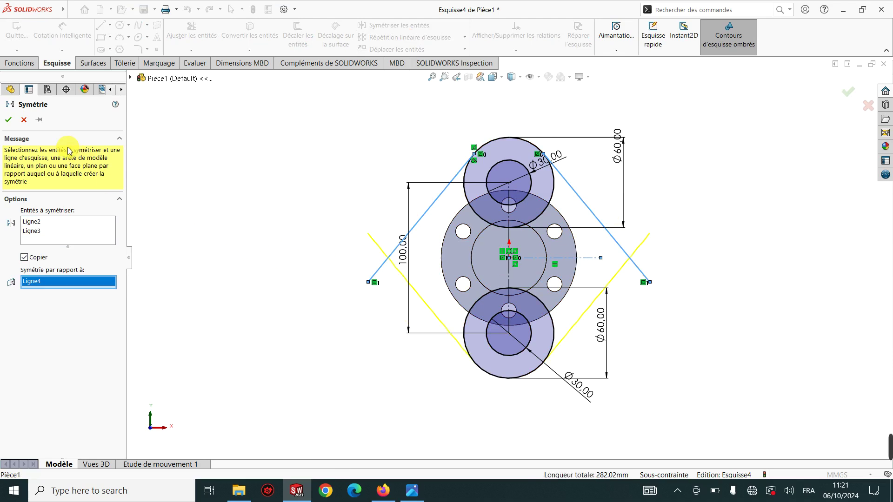
{"action": "left_click", "coordinate": [8, 119]}
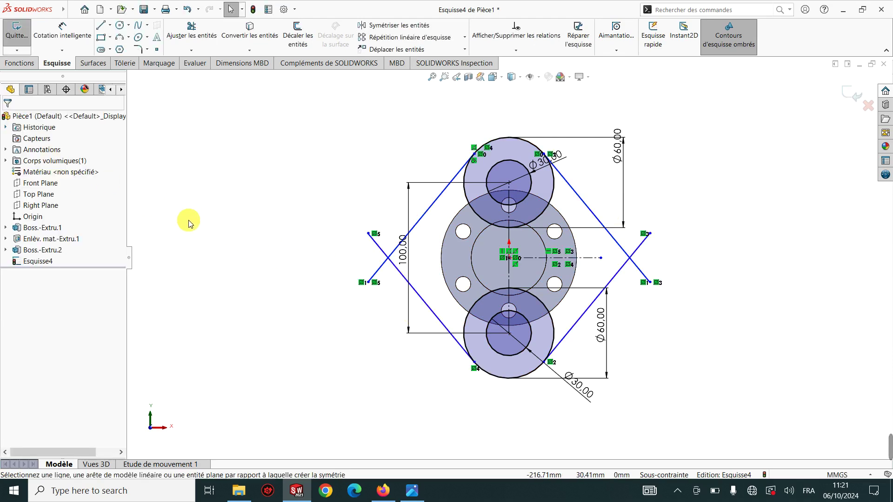
Step: Smart Trim the overhanging line ends at the lower-left, lower-right and upper-right diamond corners
{"action": "left_click", "coordinate": [200, 46]}
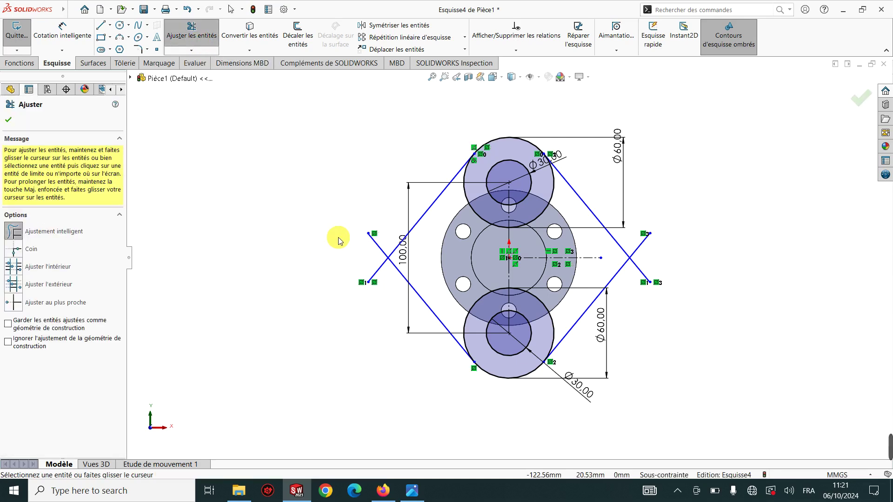
{"action": "left_click_drag", "start_coordinate": [393, 285], "coordinate": [379, 264]}
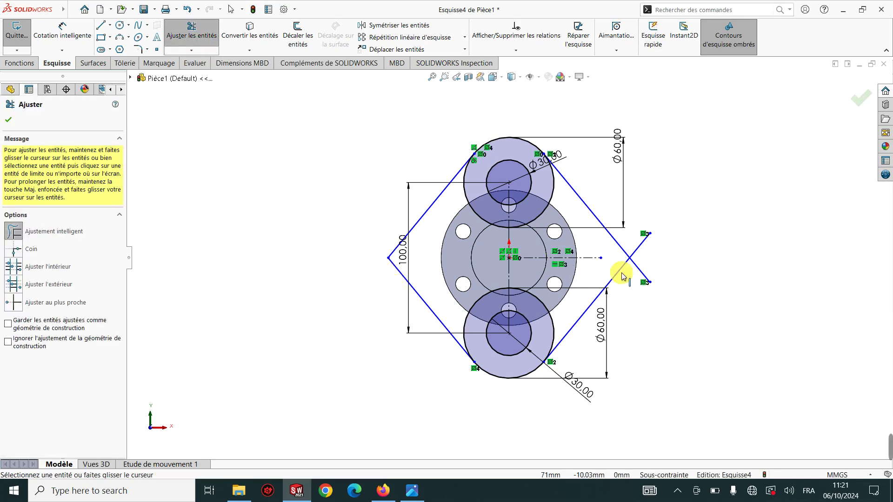
{"action": "scroll", "coordinate": [624, 275], "scroll_direction": "down", "scroll_amount": 2}
{"action": "left_click_drag", "start_coordinate": [627, 276], "coordinate": [625, 230]}
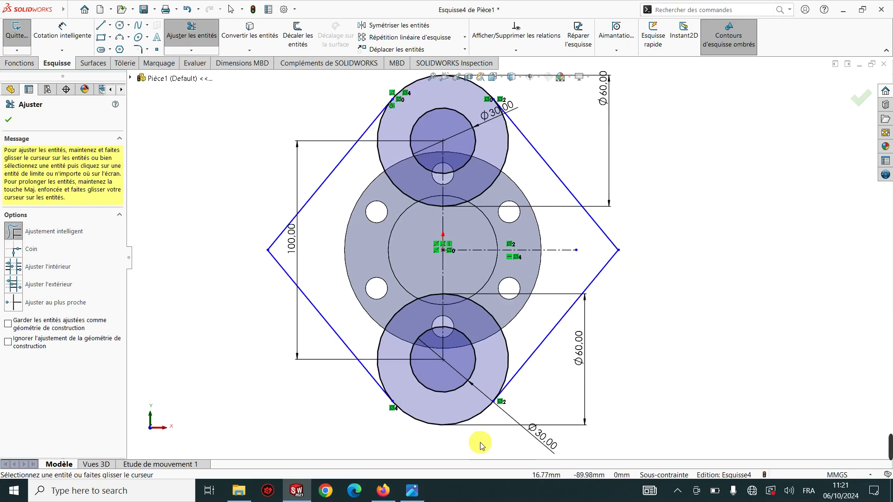
{"action": "left_click", "coordinate": [412, 490]}
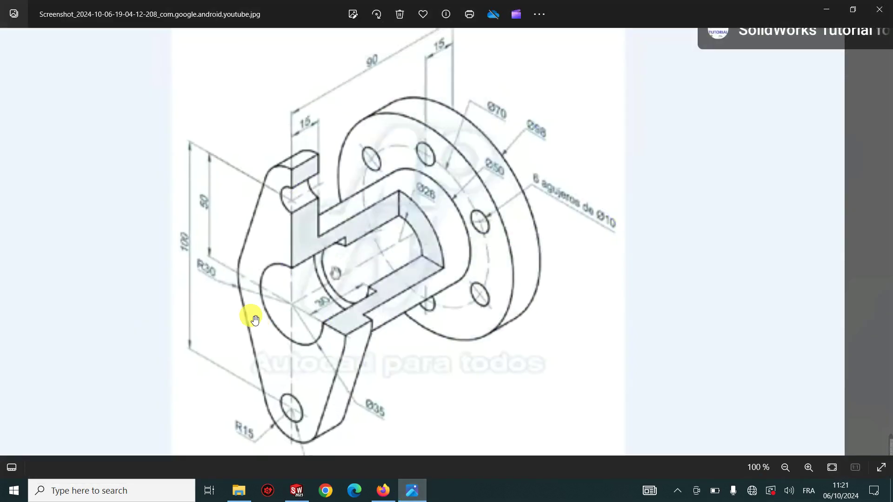
{"action": "left_click", "coordinate": [826, 13]}
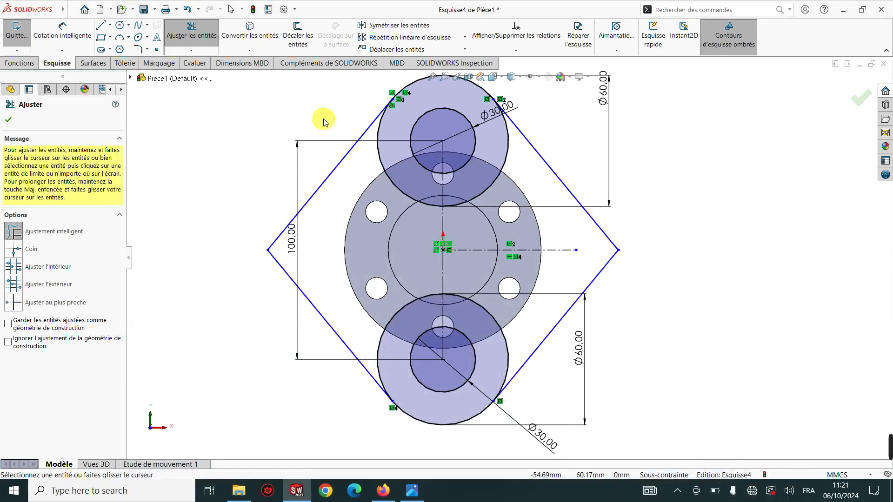
{"action": "left_click", "coordinate": [147, 50]}
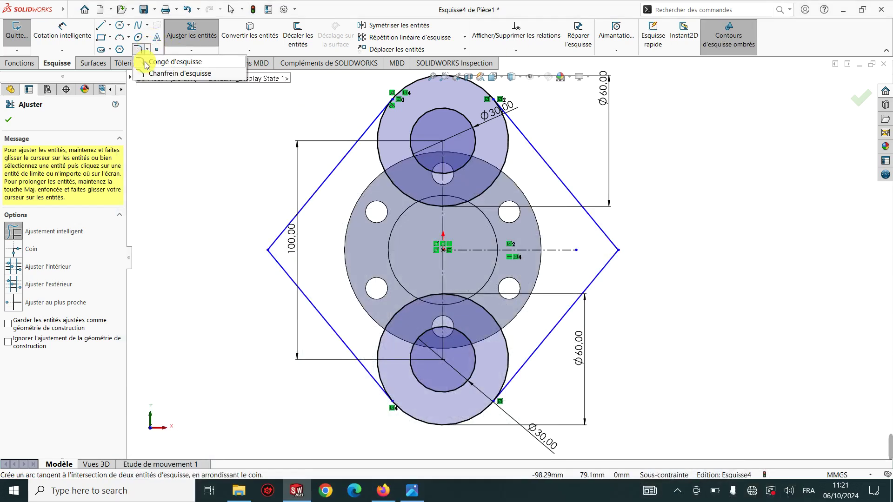
Step: Apply R30 mm sketch fillets to the diamond's left and right corners
{"action": "left_click", "coordinate": [151, 65]}
{"action": "left_click", "coordinate": [266, 250]}
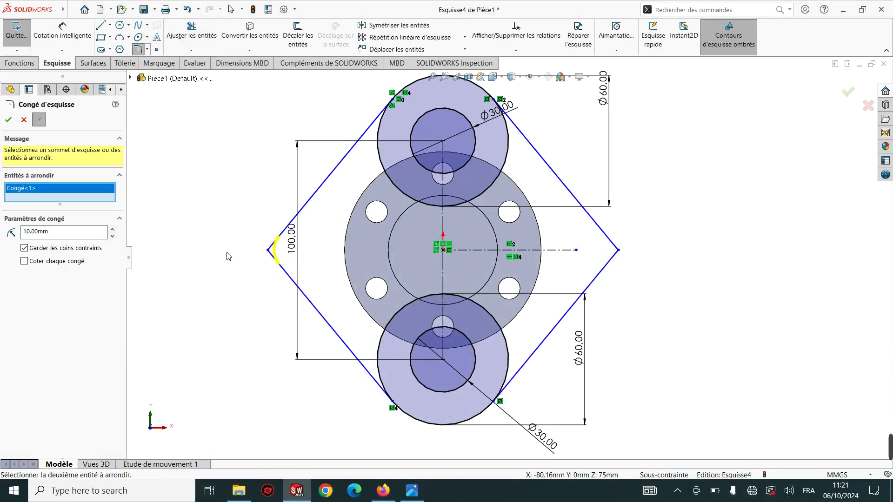
{"action": "left_click", "coordinate": [55, 231]}
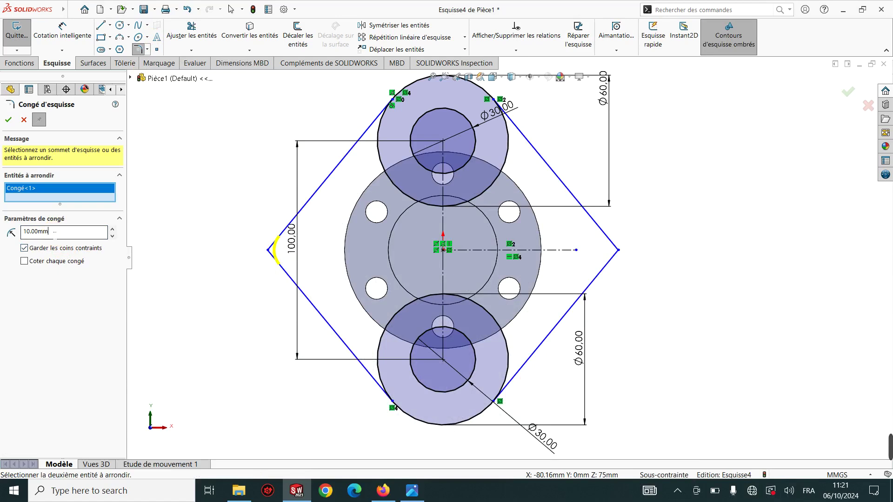
{"action": "type", "text": "30"}
{"action": "left_click", "coordinate": [15, 232]}
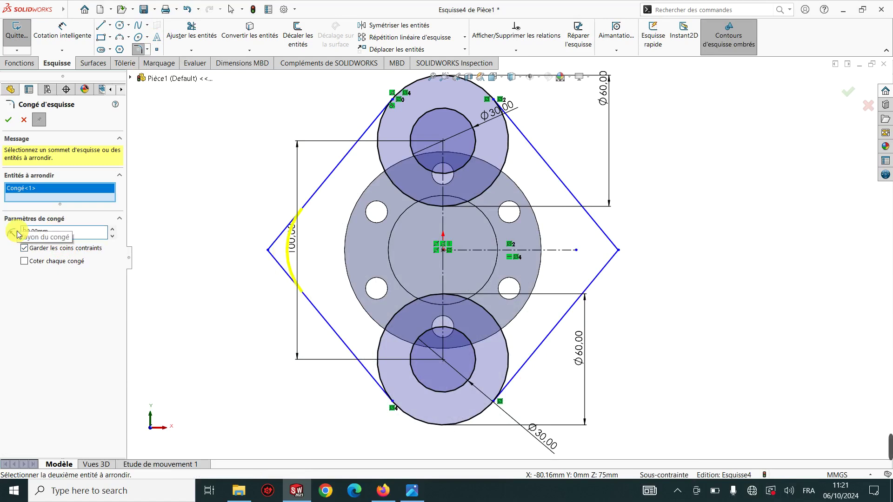
{"action": "left_click", "coordinate": [617, 252]}
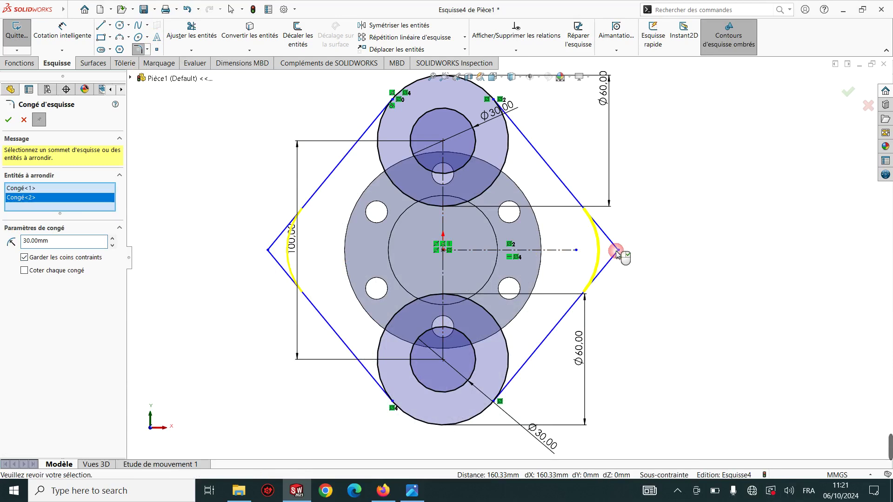
{"action": "left_click", "coordinate": [8, 122]}
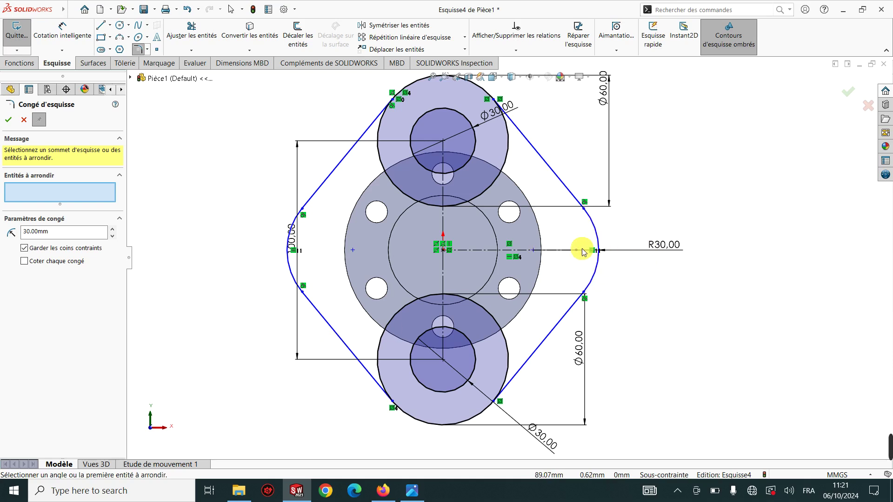
{"action": "left_click", "coordinate": [8, 120]}
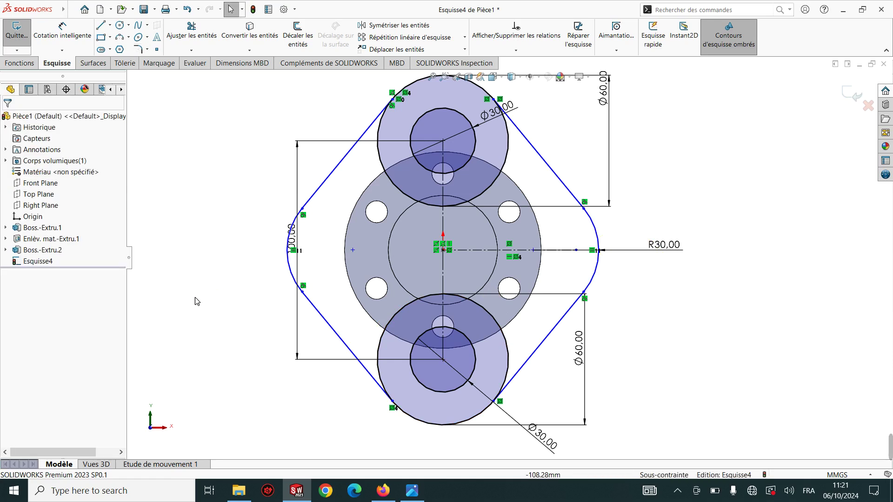
Step: Trim away the inner arcs of the top and bottom Ø60 circles
{"action": "left_click", "coordinate": [191, 35]}
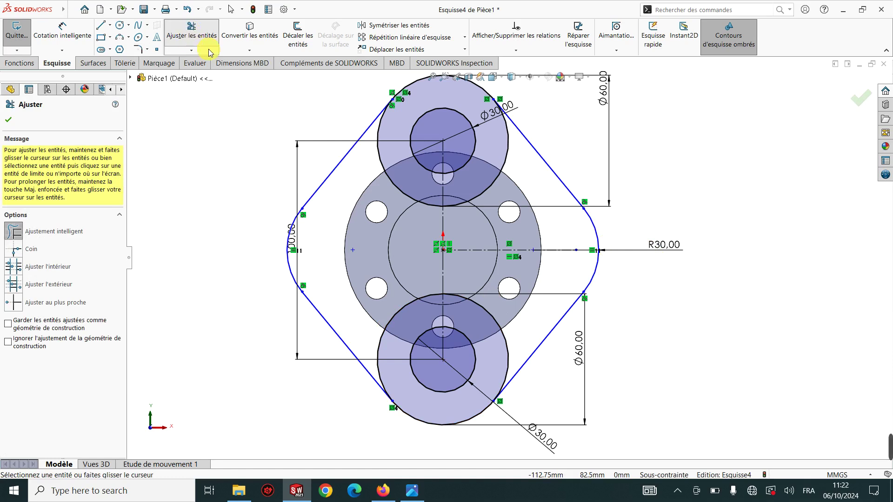
{"action": "left_click_drag", "start_coordinate": [369, 173], "coordinate": [384, 156]}
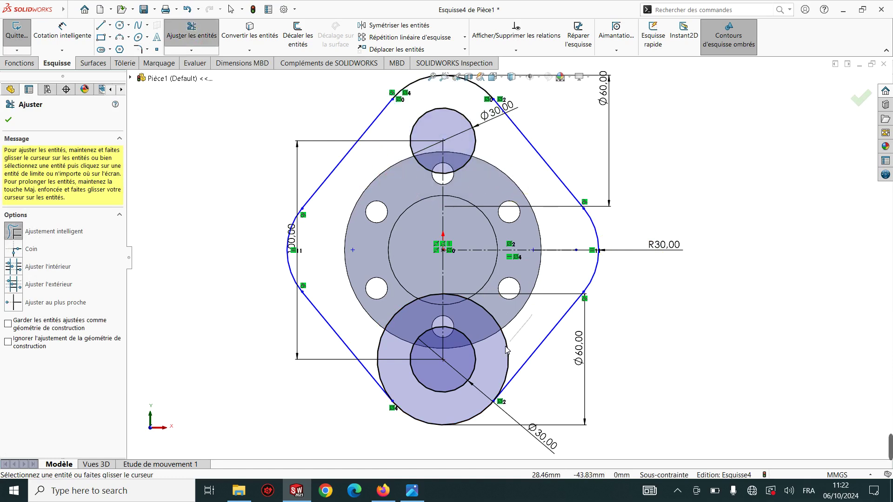
{"action": "left_click_drag", "start_coordinate": [507, 350], "coordinate": [368, 303]}
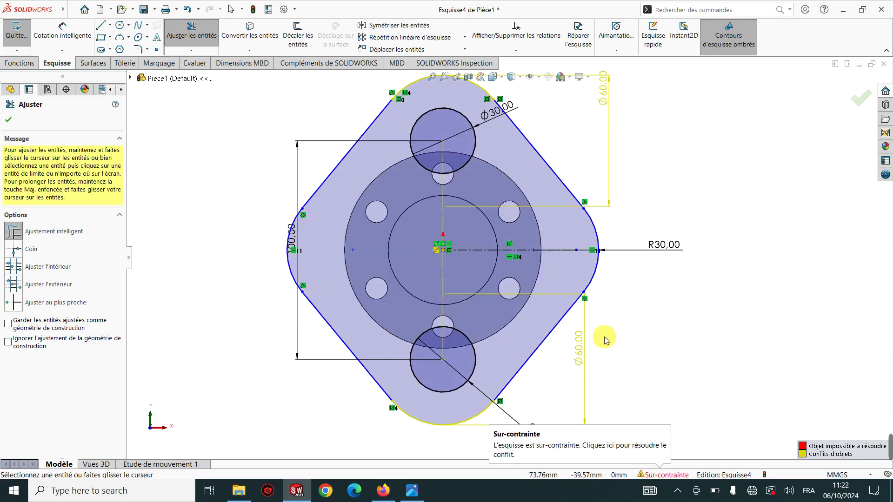
Step: Fit and orbit the sketch, then compare it with the reference drawing
{"action": "key", "text": "f"}
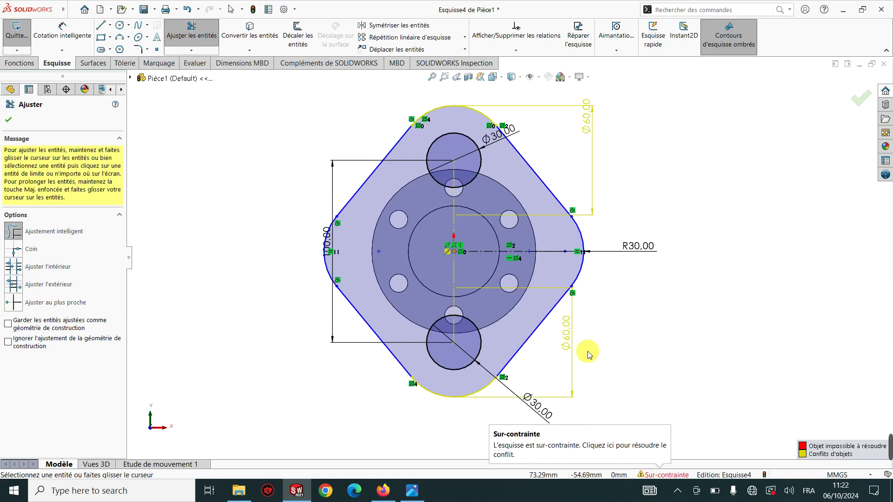
{"action": "middle_click_drag", "start_coordinate": [588, 343], "coordinate": [613, 322]}
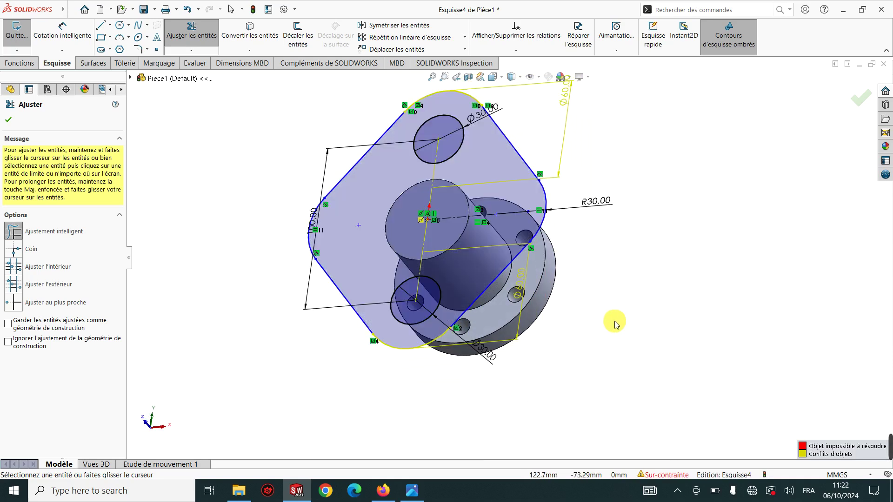
{"action": "mouse_move", "coordinate": [614, 324]}
{"action": "middle_mouse_down"}
{"action": "mouse_move", "coordinate": [653, 343]}
{"action": "mouse_move", "coordinate": [658, 275]}
{"action": "mouse_move", "coordinate": [655, 320]}
{"action": "middle_mouse_up"}
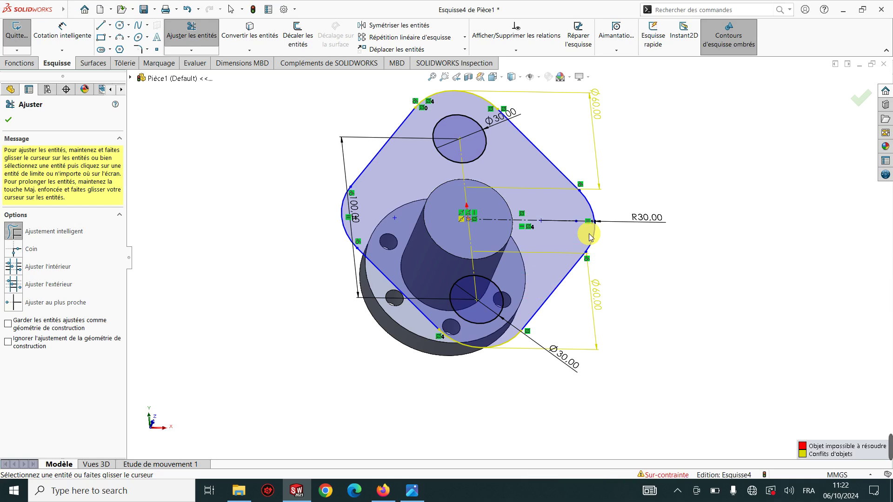
{"action": "left_click", "coordinate": [419, 495]}
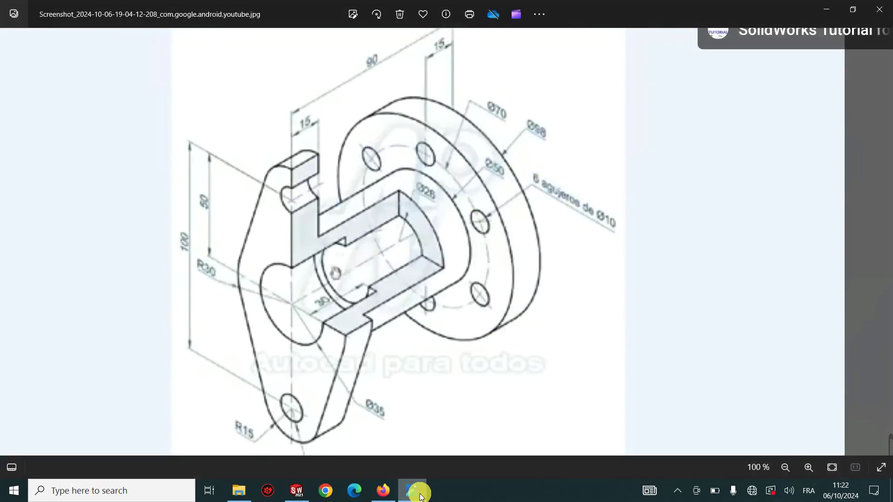
{"action": "left_click", "coordinate": [419, 495]}
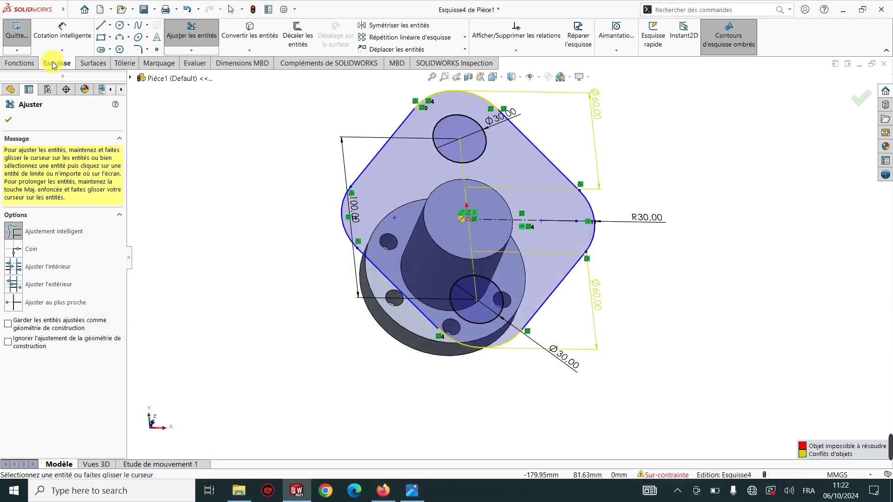
Step: Start a boss extrusion of the diamond plate sketch (Esquisse4) with a 15 mm depth
{"action": "left_click", "coordinate": [21, 57]}
{"action": "left_click", "coordinate": [24, 37]}
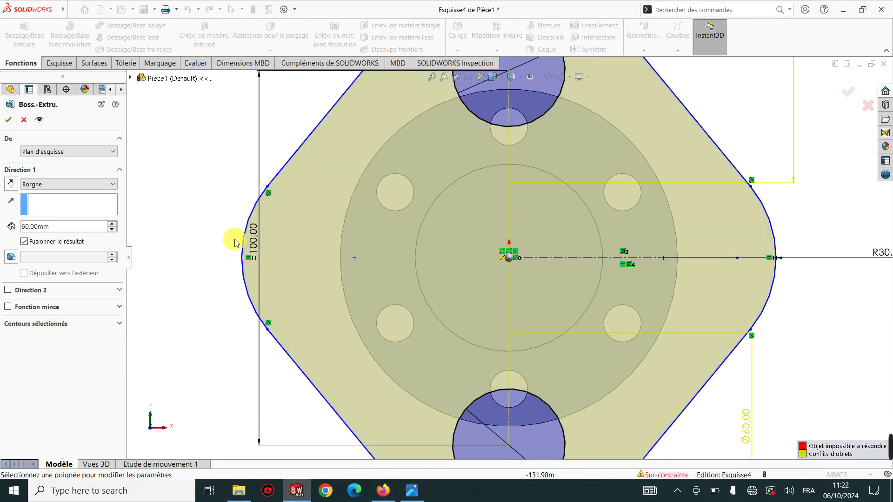
{"action": "scroll", "coordinate": [233, 242], "scroll_direction": "up", "scroll_amount": 3}
{"action": "middle_click_drag", "start_coordinate": [241, 240], "coordinate": [204, 233]}
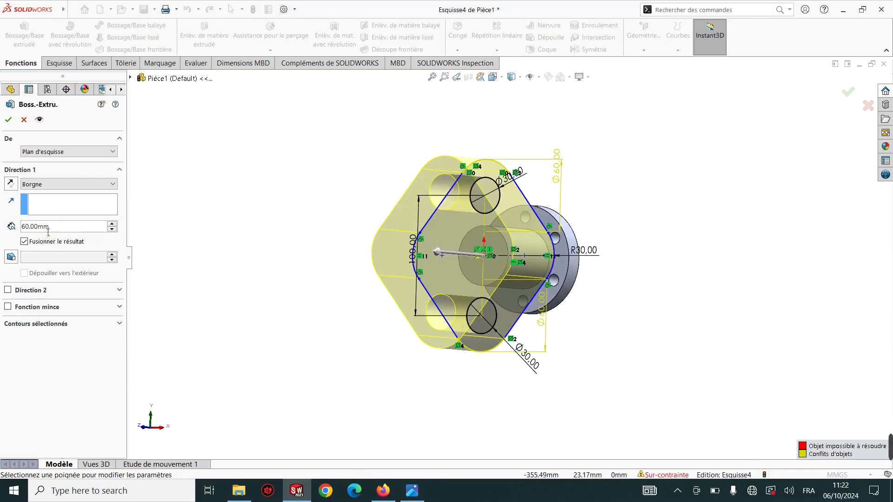
{"action": "type", "text": "15"}
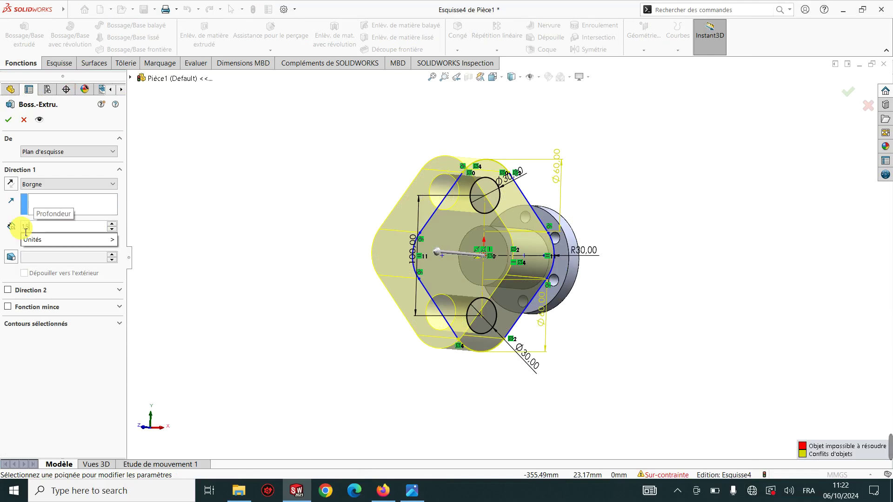
{"action": "key", "text": "Return"}
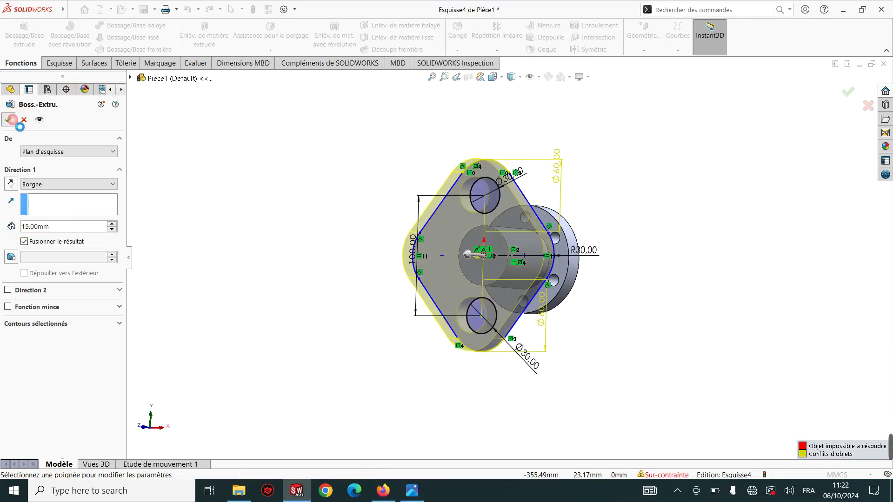
Step: Confirm the 15 mm plate extrusion as Boss.-Extru.3 and orbit to inspect it
{"action": "left_click", "coordinate": [8, 119]}
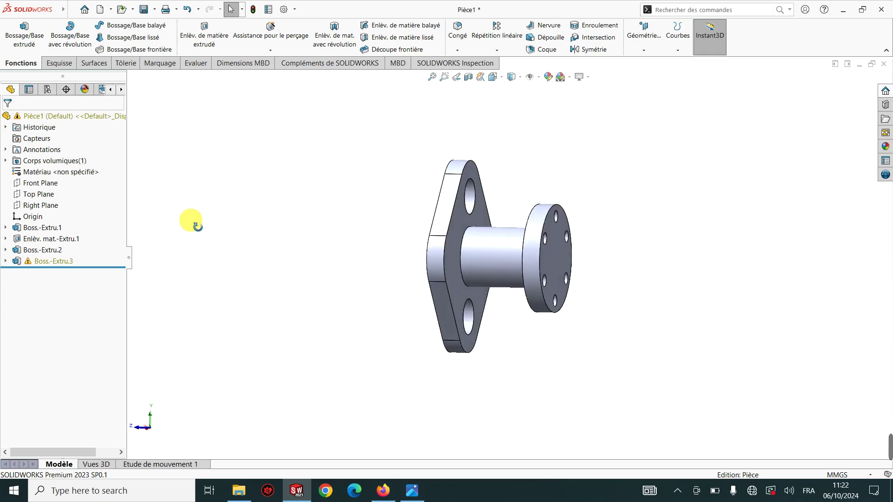
{"action": "middle_click_drag", "start_coordinate": [265, 229], "coordinate": [275, 220]}
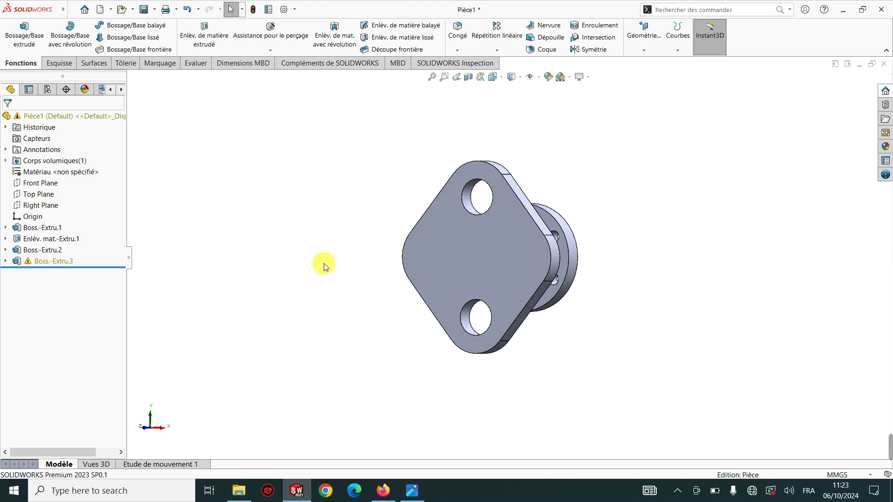
Step: Start a new sketch on the plate's front face, viewed normal to it
{"action": "left_click", "coordinate": [507, 255]}
{"action": "left_click", "coordinate": [581, 225]}
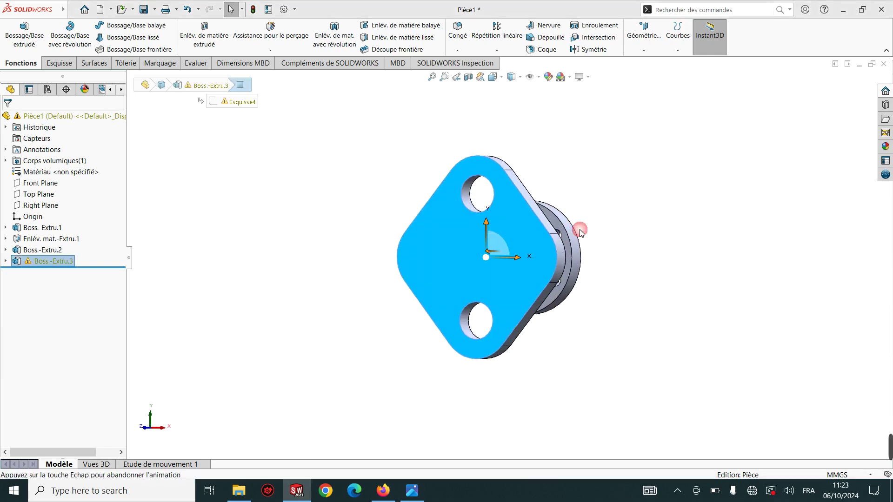
{"action": "left_click", "coordinate": [60, 64]}
{"action": "left_click", "coordinate": [17, 31]}
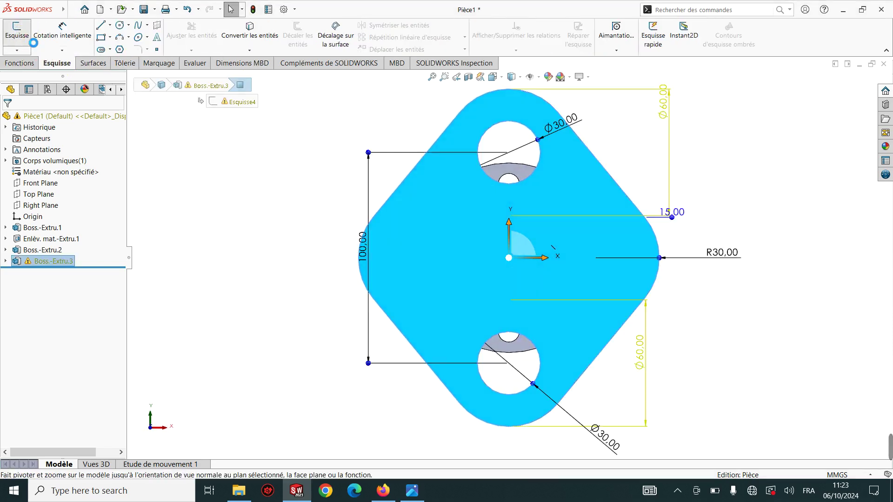
Step: Draw an origin-centred circle and dimension its diameter to 35 mm
{"action": "left_click", "coordinate": [129, 25]}
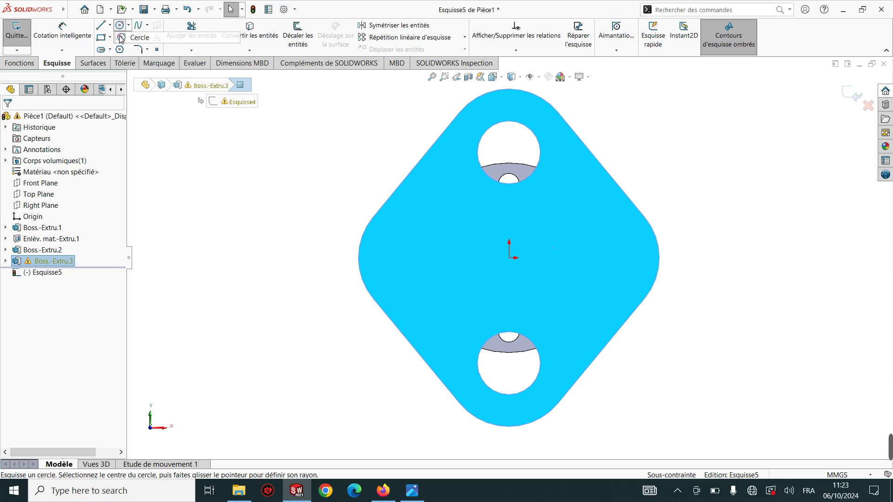
{"action": "left_click", "coordinate": [509, 258]}
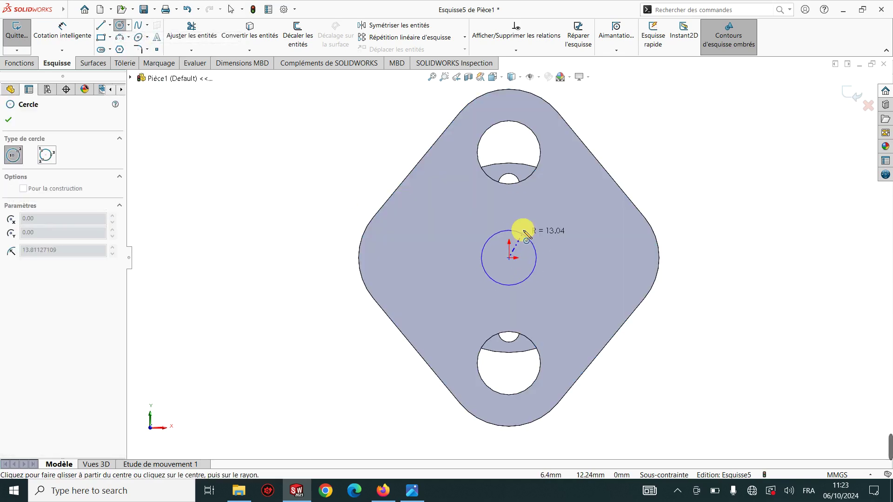
{"action": "left_click", "coordinate": [525, 228]}
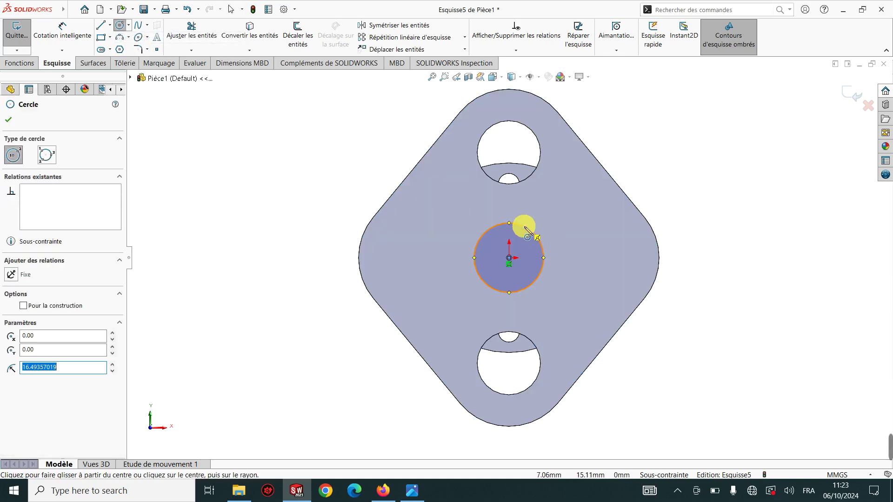
{"action": "right_click_drag", "start_coordinate": [701, 300], "coordinate": [702, 279]}
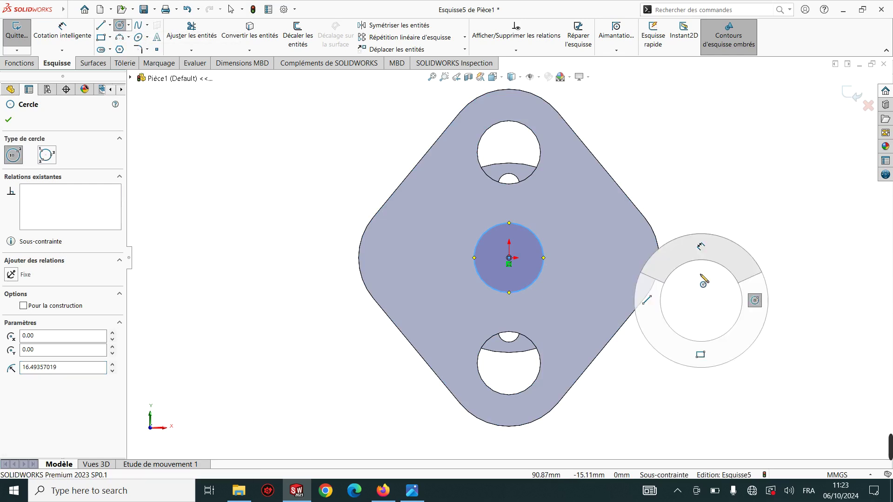
{"action": "left_click", "coordinate": [541, 244]}
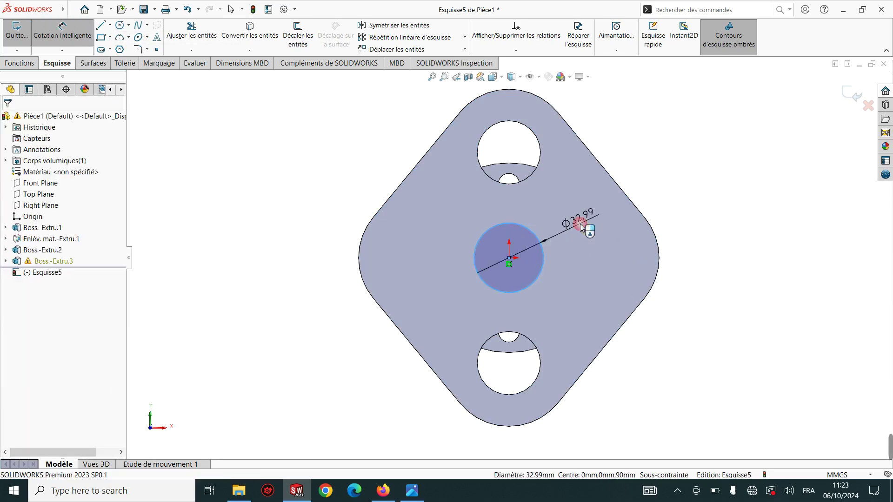
{"action": "left_click", "coordinate": [580, 225]}
{"action": "type", "text": "35"}
{"action": "key", "text": "Return"}
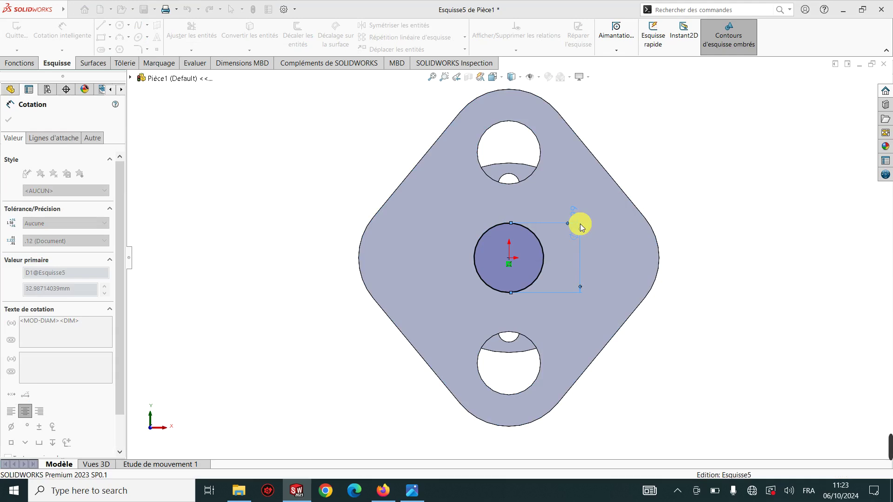
{"action": "left_click", "coordinate": [20, 63]}
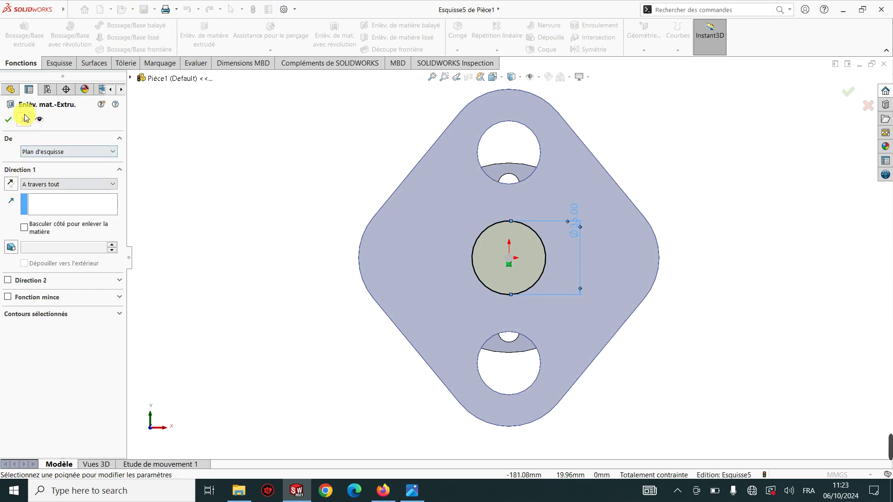
Step: Make the extruded cut blind at 30 mm depth and confirm Enlèv. mat.-Extru.2
{"action": "left_click", "coordinate": [64, 189]}
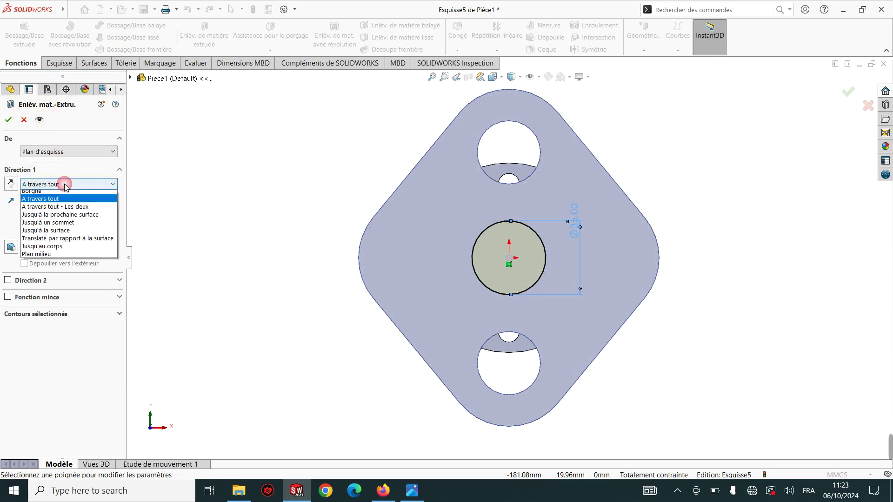
{"action": "left_click", "coordinate": [60, 193]}
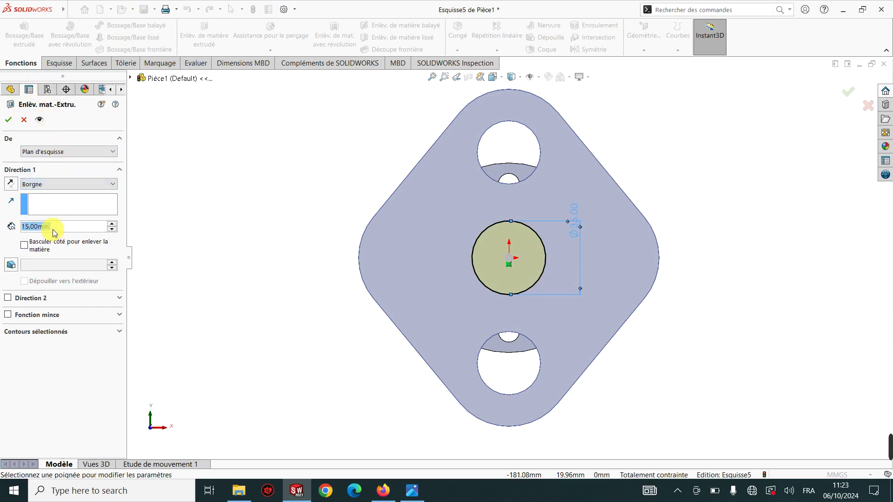
{"action": "type", "text": "30"}
{"action": "key", "text": "Return"}
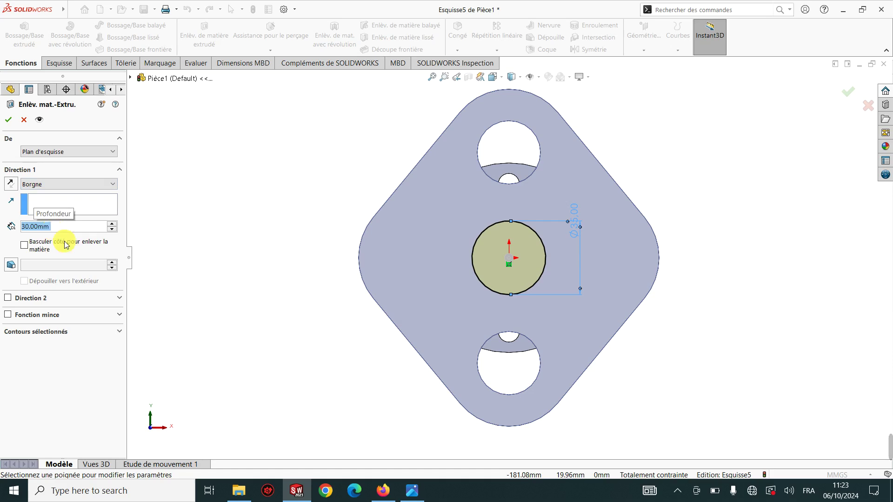
{"action": "key", "text": "ctrl+7"}
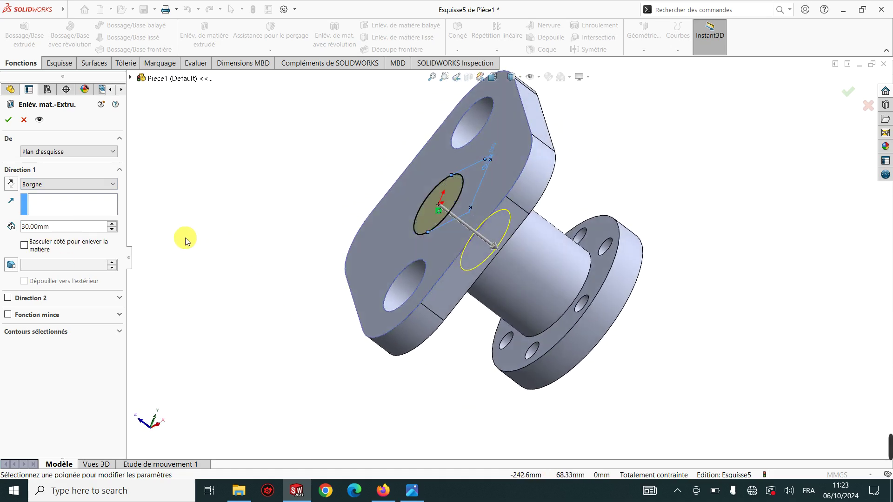
{"action": "left_click", "coordinate": [7, 120]}
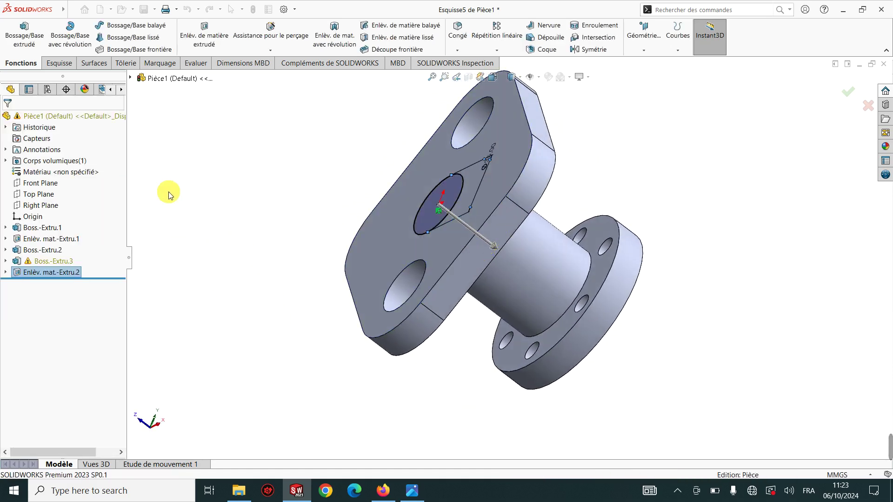
{"action": "mouse_move", "coordinate": [226, 240]}
{"action": "middle_mouse_down"}
{"action": "mouse_move", "coordinate": [207, 373]}
{"action": "mouse_move", "coordinate": [229, 383]}
{"action": "mouse_move", "coordinate": [235, 356]}
{"action": "middle_mouse_up"}
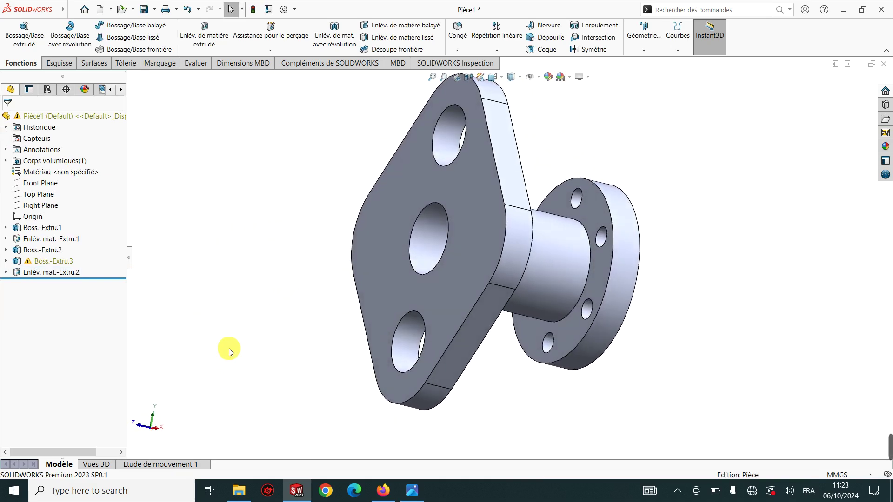
Step: Apply a section view along the Right Plane and orbit to an angled view
{"action": "mouse_move", "coordinate": [281, 295]}
{"action": "middle_mouse_down"}
{"action": "mouse_move", "coordinate": [352, 318]}
{"action": "mouse_move", "coordinate": [316, 327]}
{"action": "middle_mouse_up"}
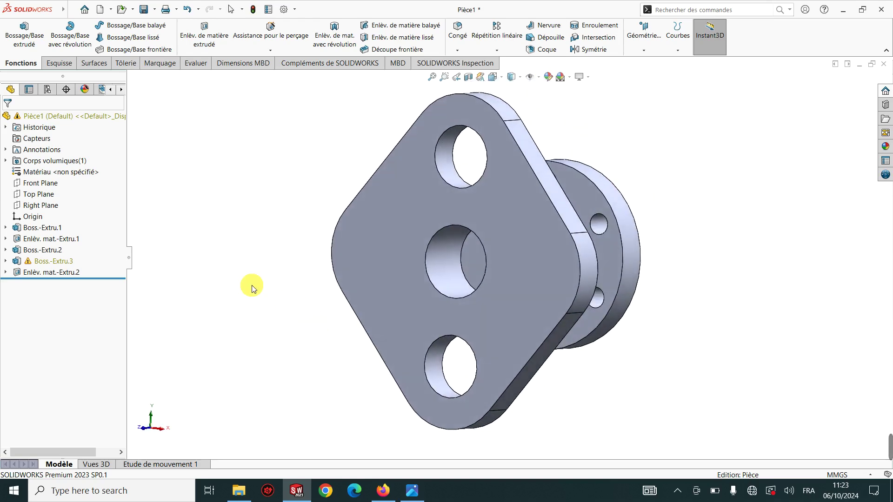
{"action": "left_click", "coordinate": [45, 205]}
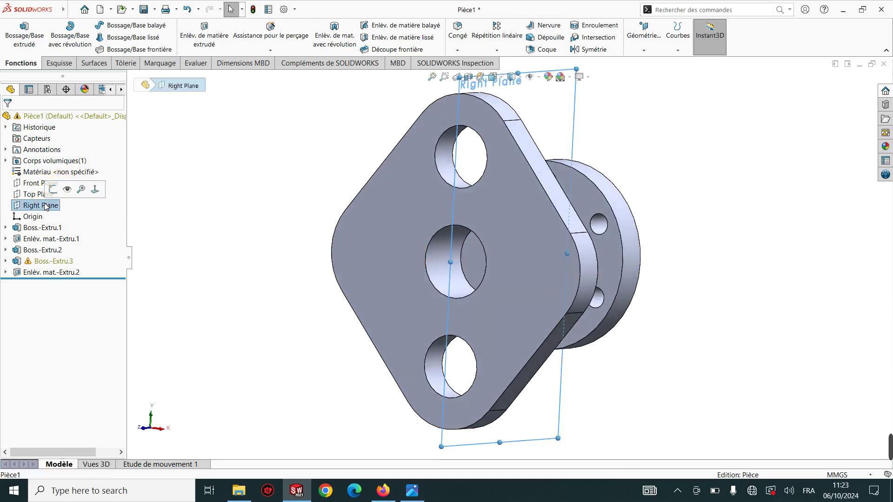
{"action": "left_click", "coordinate": [469, 77]}
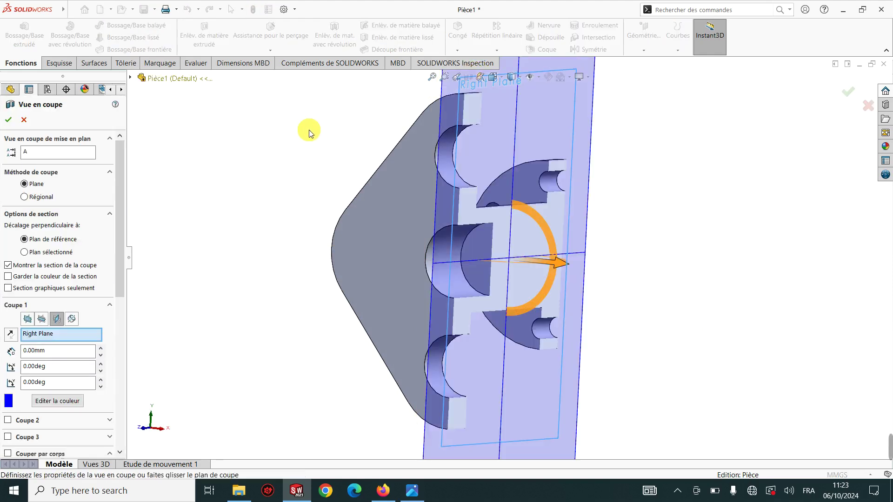
{"action": "mouse_move", "coordinate": [291, 151]}
{"action": "middle_mouse_down"}
{"action": "mouse_move", "coordinate": [243, 160]}
{"action": "mouse_move", "coordinate": [279, 179]}
{"action": "mouse_move", "coordinate": [259, 180]}
{"action": "mouse_move", "coordinate": [273, 149]}
{"action": "mouse_move", "coordinate": [286, 174]}
{"action": "middle_mouse_up"}
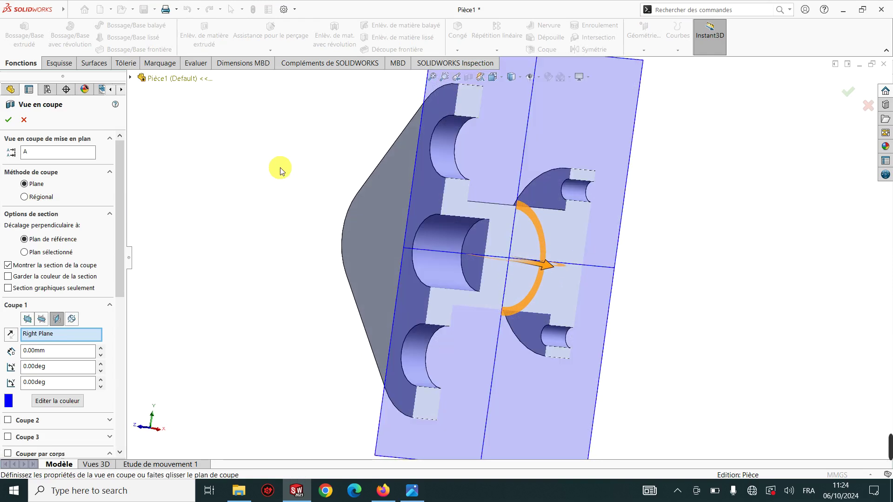
Step: Fit the sectioned part in view and briefly check the reference drawing in Photos
{"action": "key", "text": "f"}
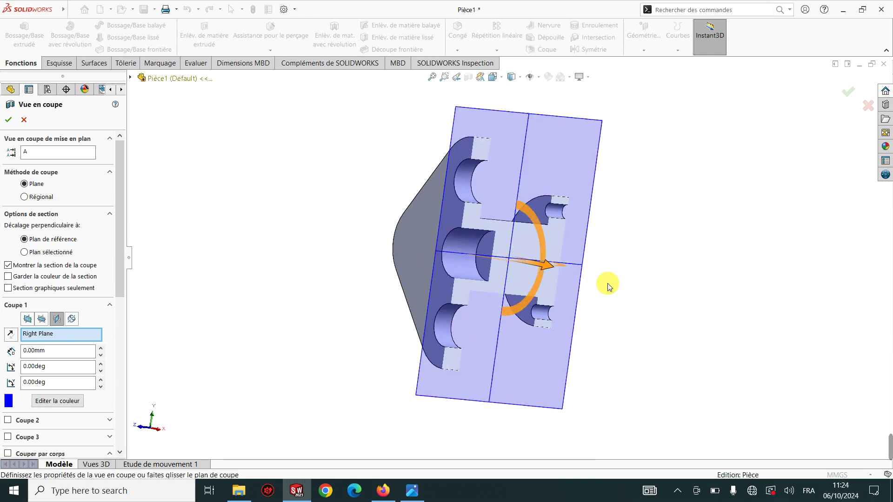
{"action": "left_click", "coordinate": [412, 491]}
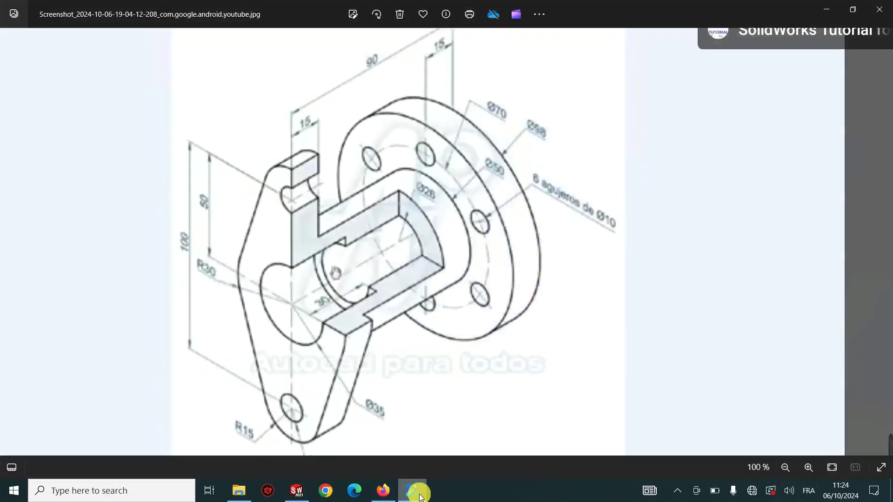
{"action": "left_click", "coordinate": [420, 495]}
{"action": "left_click", "coordinate": [419, 498]}
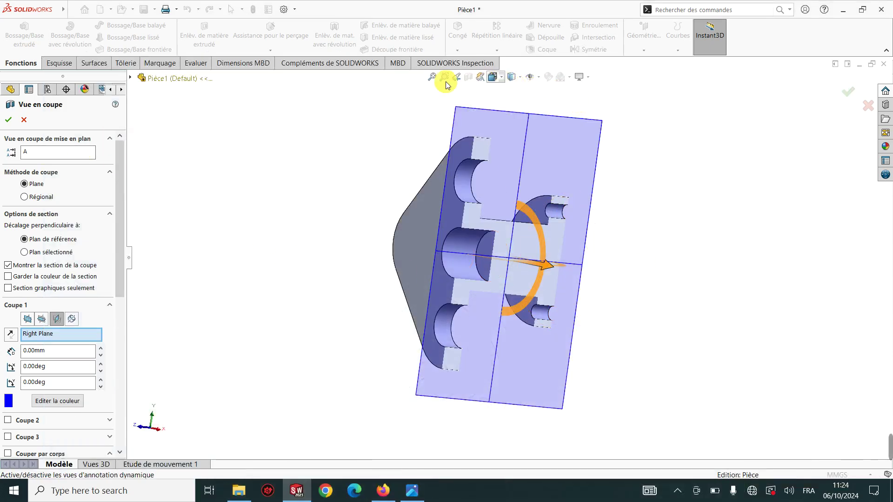
Step: Cancel the section view and bring the reference drawing back up
{"action": "left_click", "coordinate": [25, 119]}
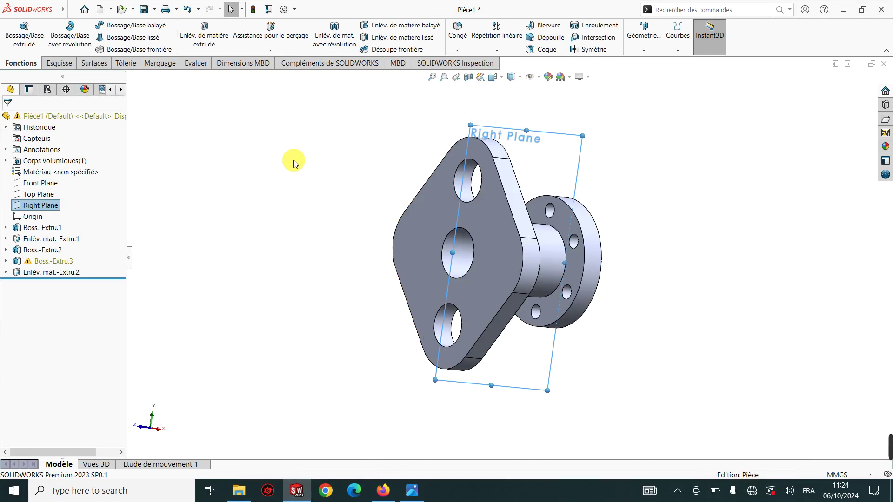
{"action": "left_click", "coordinate": [412, 497]}
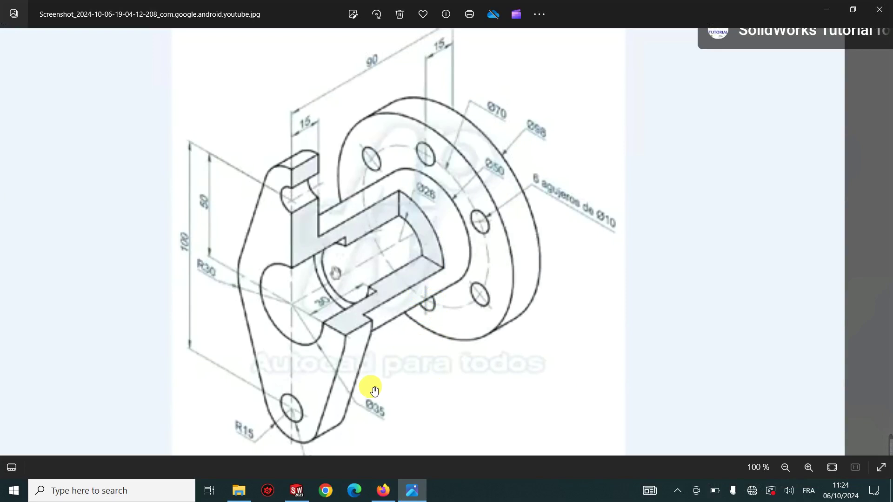
Step: Minimize the reference drawing to return to the full SolidWorks part
{"action": "left_click", "coordinate": [825, 14]}
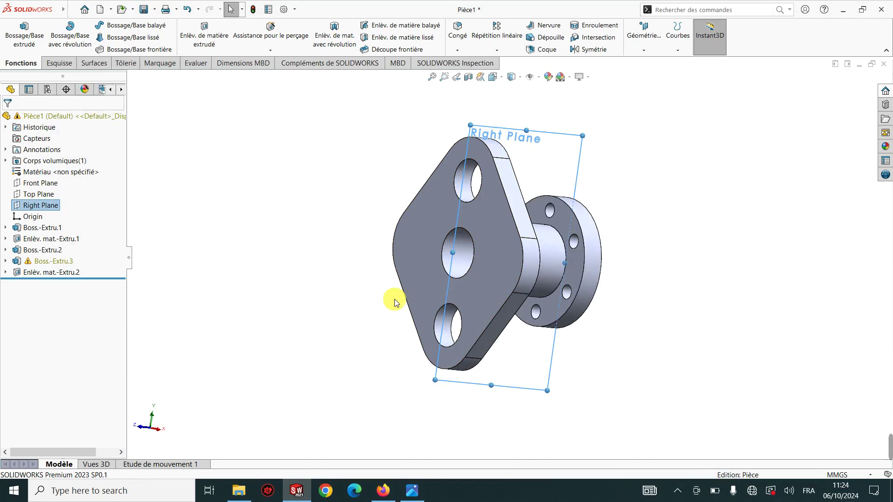
Step: Start a new sketch on the bottom face of the centre bore, viewed normal to it
{"action": "left_click", "coordinate": [649, 347]}
{"action": "key", "text": "ctrl+1"}
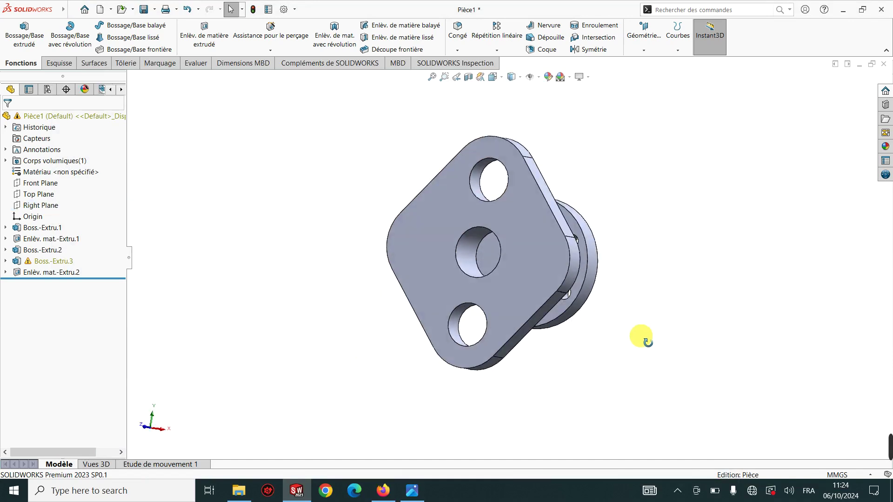
{"action": "scroll", "coordinate": [487, 266], "scroll_direction": "down", "scroll_amount": 3}
{"action": "scroll", "coordinate": [487, 267], "scroll_direction": "down", "scroll_amount": 2}
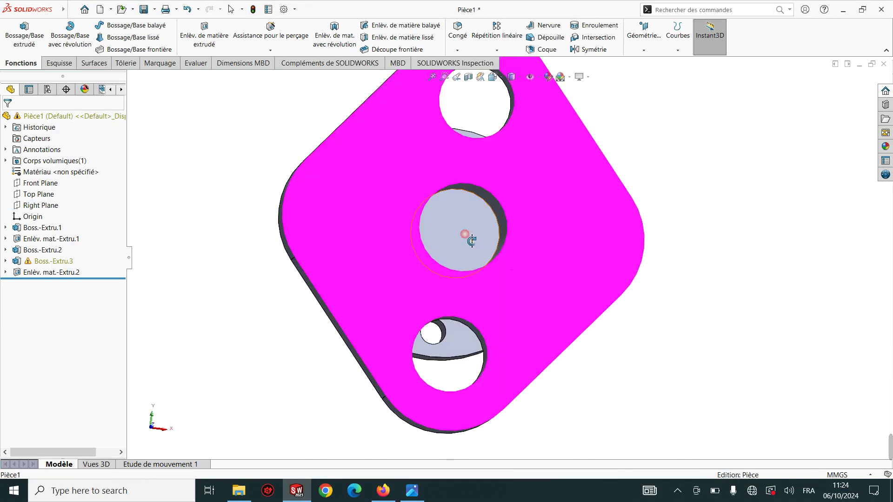
{"action": "left_click", "coordinate": [464, 234]}
{"action": "left_click", "coordinate": [551, 206]}
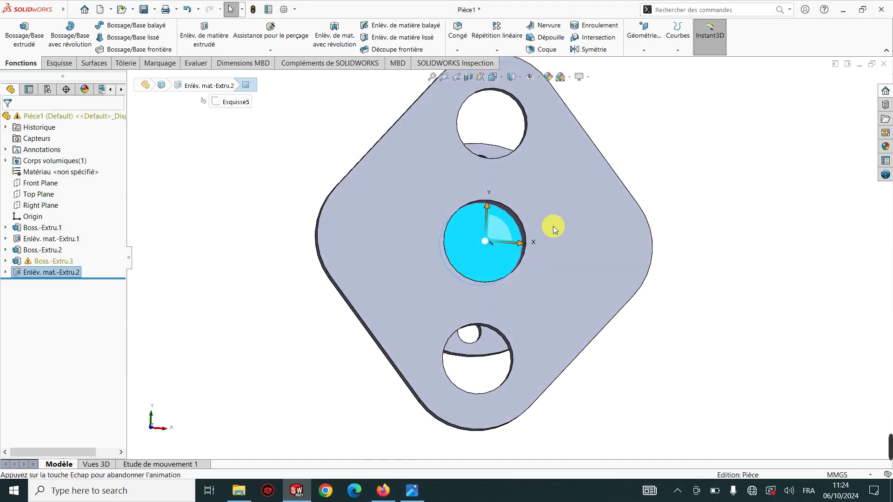
{"action": "left_click", "coordinate": [59, 63]}
{"action": "left_click", "coordinate": [28, 36]}
Step: Draw an origin-centred Ø26 mm circle and start an extruded cut with it
{"action": "left_click", "coordinate": [119, 24]}
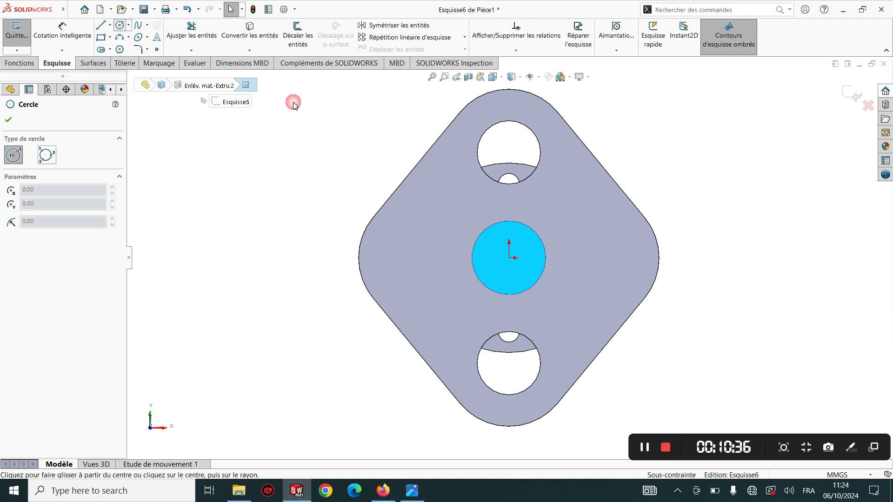
{"action": "scroll", "coordinate": [503, 259], "scroll_direction": "down", "scroll_amount": 2}
{"action": "scroll", "coordinate": [534, 305], "scroll_direction": "down", "scroll_amount": 2}
{"action": "left_click", "coordinate": [532, 300]}
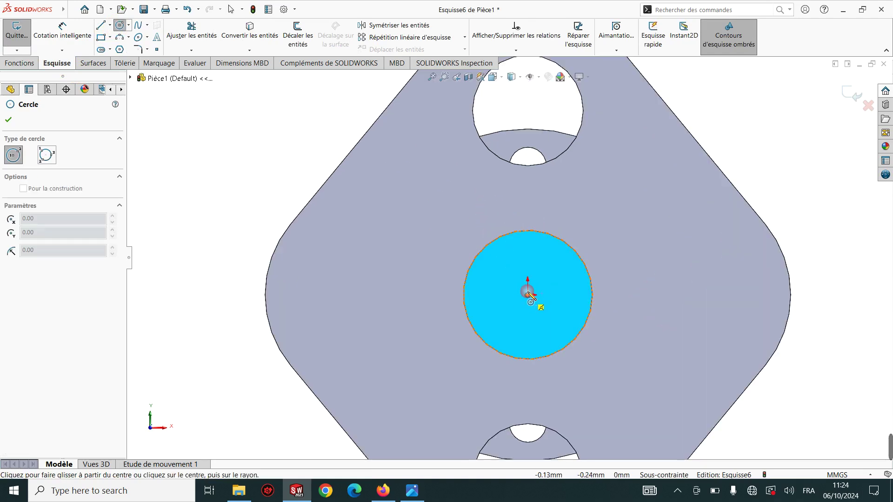
{"action": "left_click", "coordinate": [550, 272]}
{"action": "right_click_drag", "start_coordinate": [657, 269], "coordinate": [657, 232]}
{"action": "left_click", "coordinate": [554, 278]}
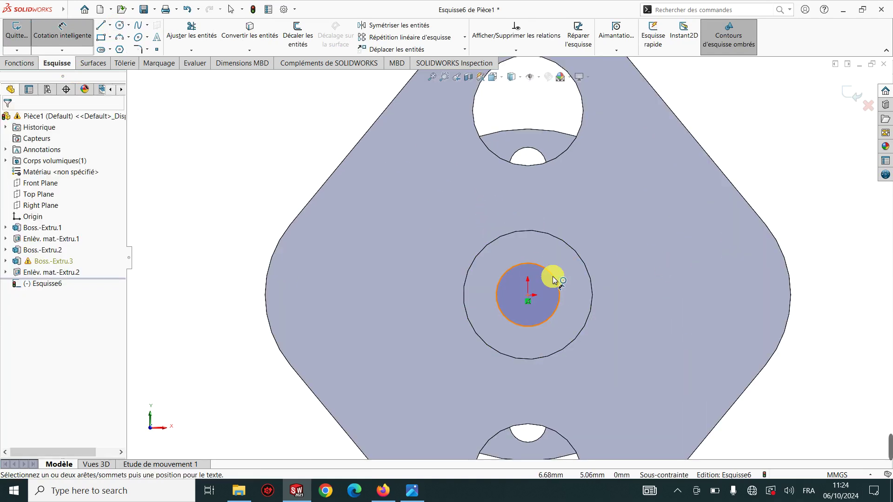
{"action": "left_click", "coordinate": [631, 237]}
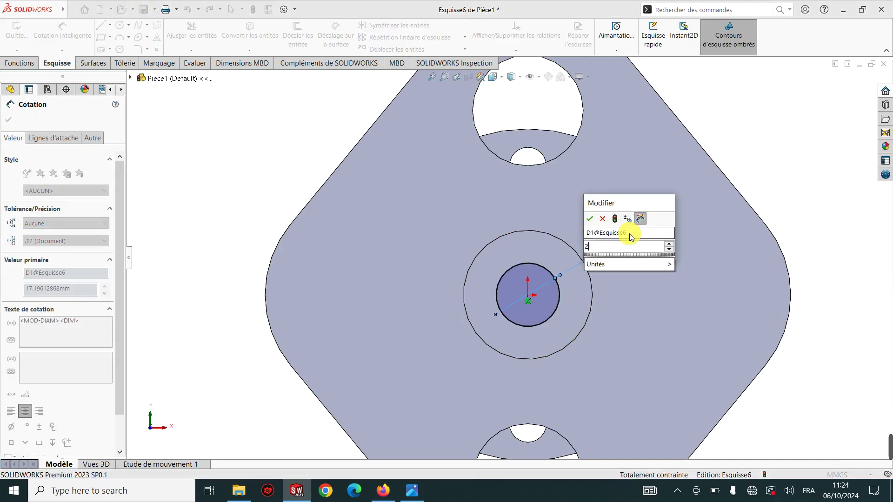
{"action": "type", "text": "26"}
{"action": "key", "text": "Return"}
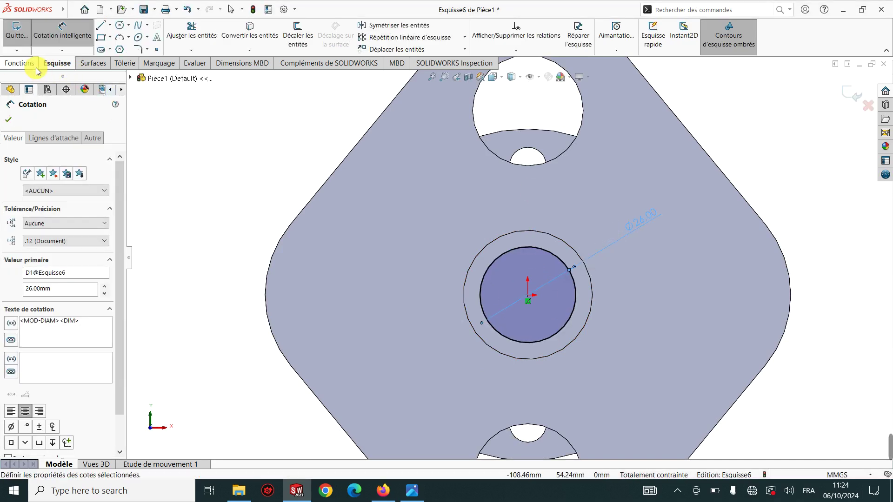
{"action": "left_click", "coordinate": [21, 63]}
{"action": "left_click", "coordinate": [193, 44]}
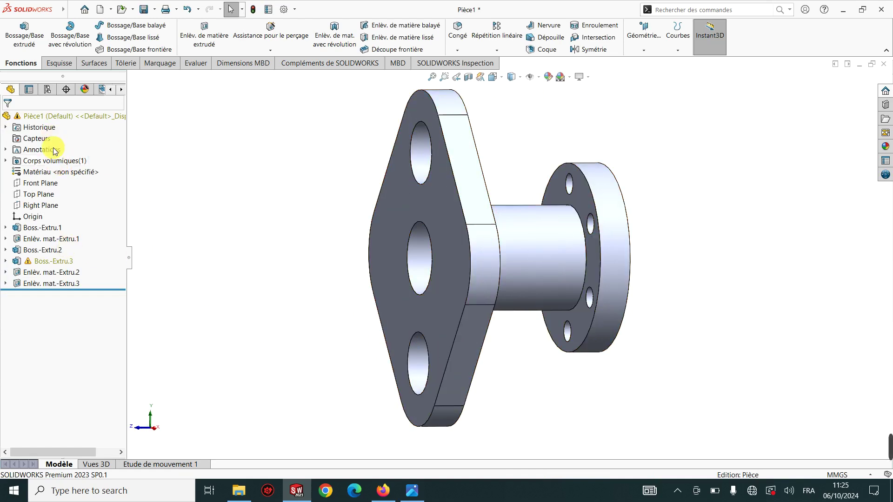
Step: Apply a Top Plane section view and set the display style to Shaded without edges
{"action": "left_click", "coordinate": [39, 195]}
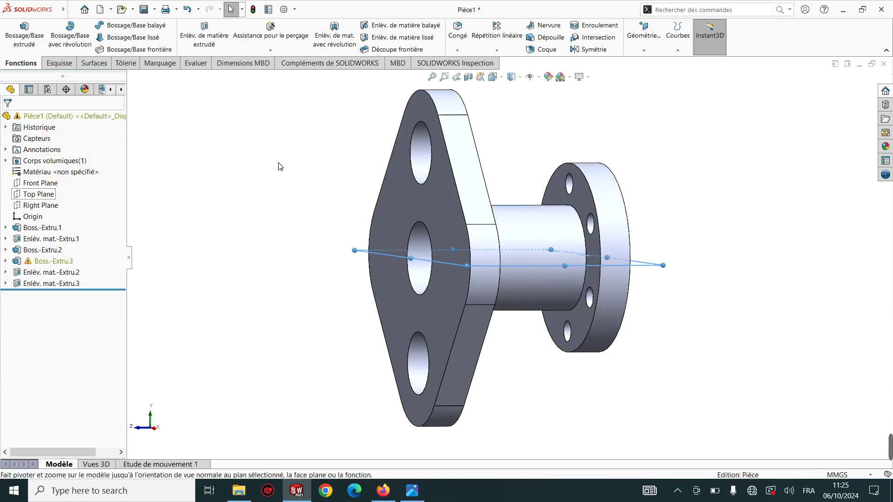
{"action": "left_click", "coordinate": [532, 78]}
{"action": "mouse_move", "coordinate": [319, 180]}
{"action": "middle_mouse_down"}
{"action": "mouse_move", "coordinate": [285, 173]}
{"action": "mouse_move", "coordinate": [166, 257]}
{"action": "mouse_move", "coordinate": [119, 303]}
{"action": "mouse_move", "coordinate": [476, 180]}
{"action": "mouse_move", "coordinate": [576, 295]}
{"action": "mouse_move", "coordinate": [552, 406]}
{"action": "mouse_move", "coordinate": [612, 296]}
{"action": "mouse_move", "coordinate": [610, 371]}
{"action": "mouse_move", "coordinate": [606, 301]}
{"action": "mouse_move", "coordinate": [634, 285]}
{"action": "middle_mouse_up"}
{"action": "scroll", "coordinate": [603, 298], "scroll_direction": "down", "scroll_amount": 3}
{"action": "scroll", "coordinate": [610, 291], "scroll_direction": "down", "scroll_amount": 2}
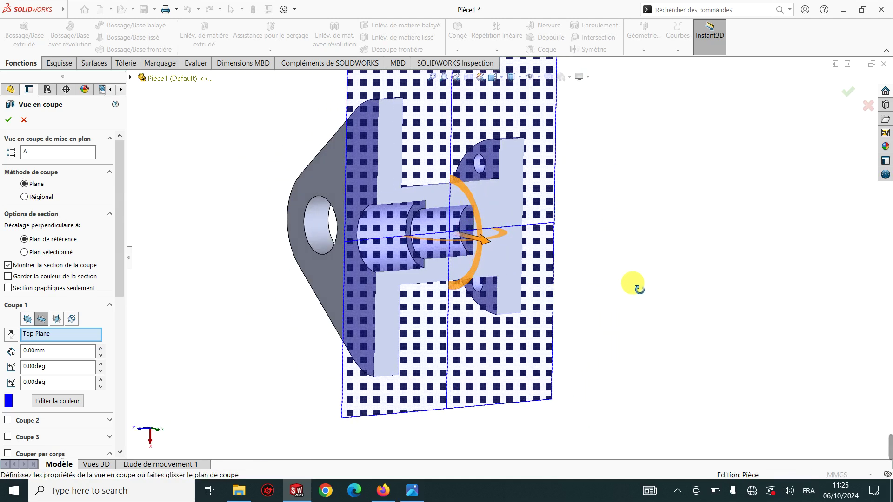
{"action": "left_click", "coordinate": [8, 122]}
{"action": "left_click", "coordinate": [521, 77]}
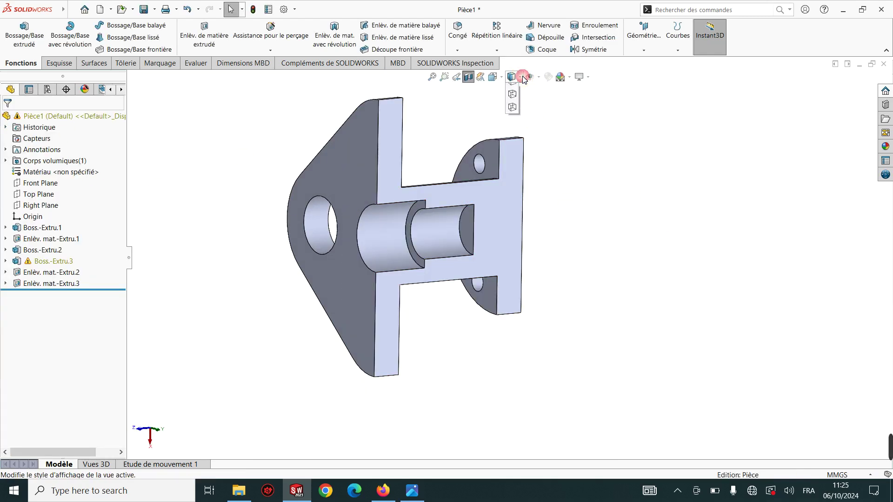
{"action": "left_click", "coordinate": [514, 103]}
{"action": "mouse_move", "coordinate": [887, 442]}
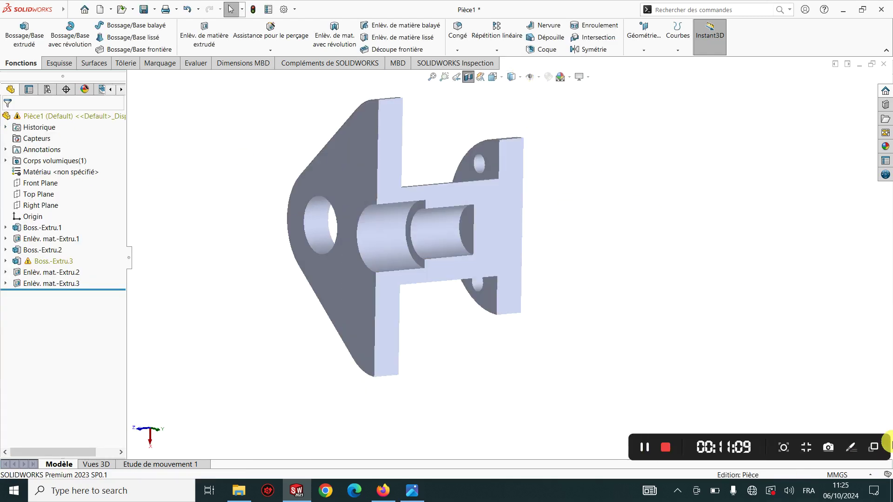